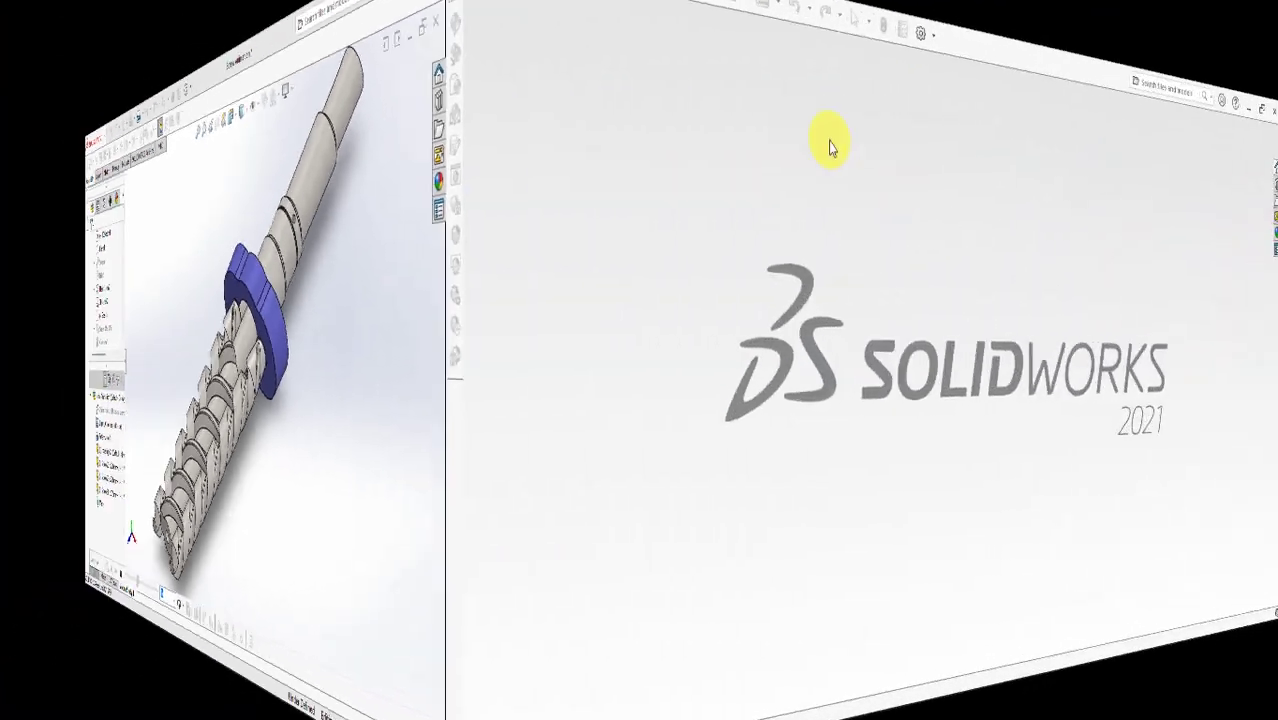
Select Housing and both screw part files in the Animation folder and open them together.
left_click(237, 17)
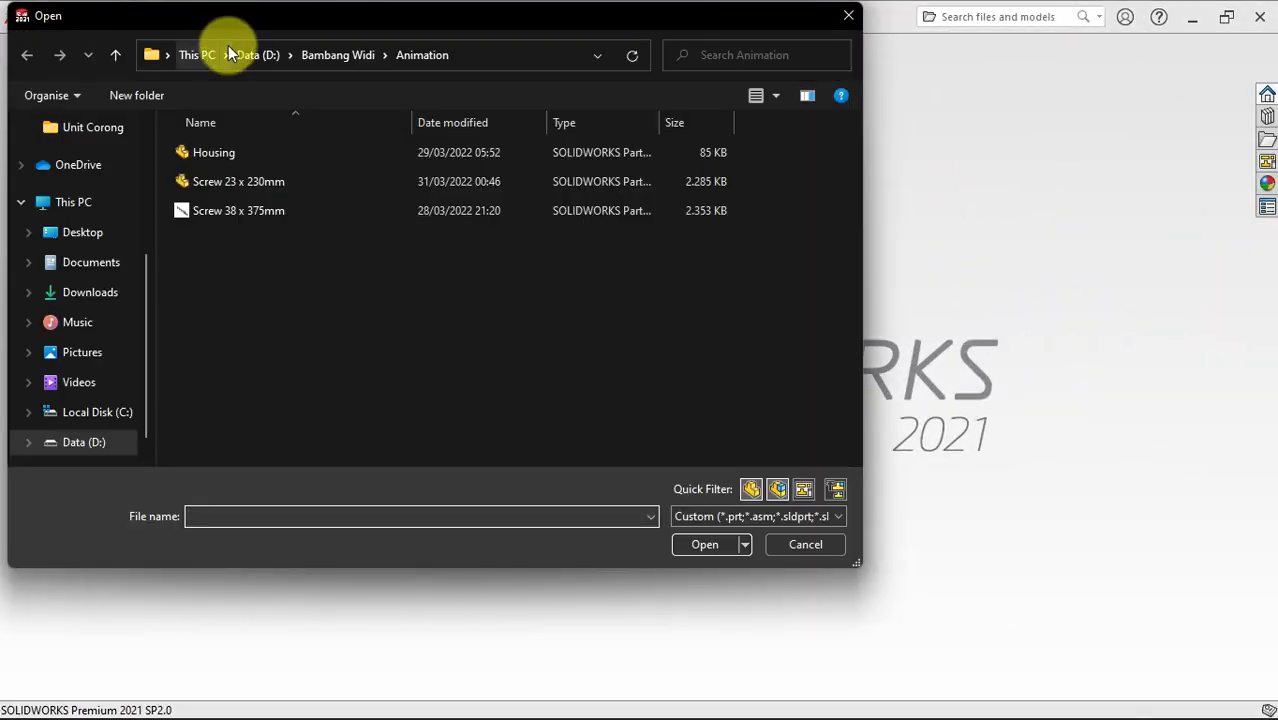
left_click(231, 155)
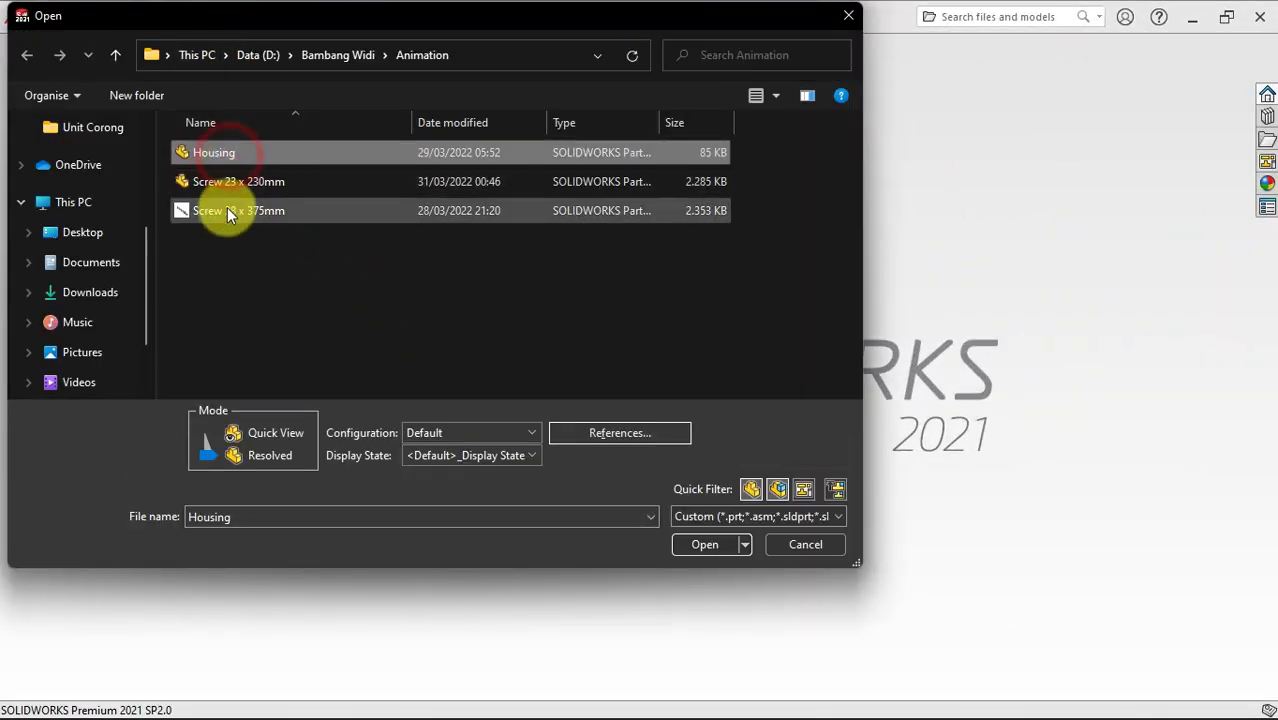
left_click(227, 210, "shift")
left_click(693, 546)
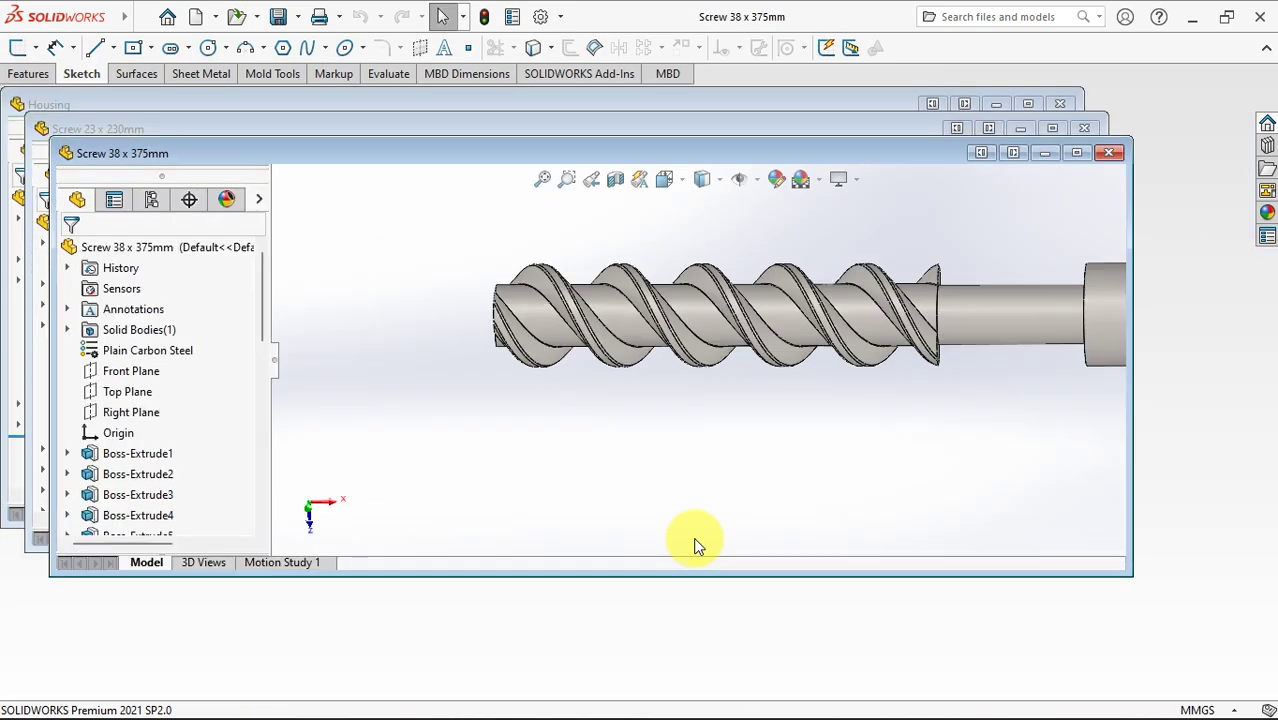
Show Screw 38 x 375mm, Screw 23 x 230mm, then Housing in isometric view (Ctrl+7).
left_click(1076, 155)
key("ctrl+7")
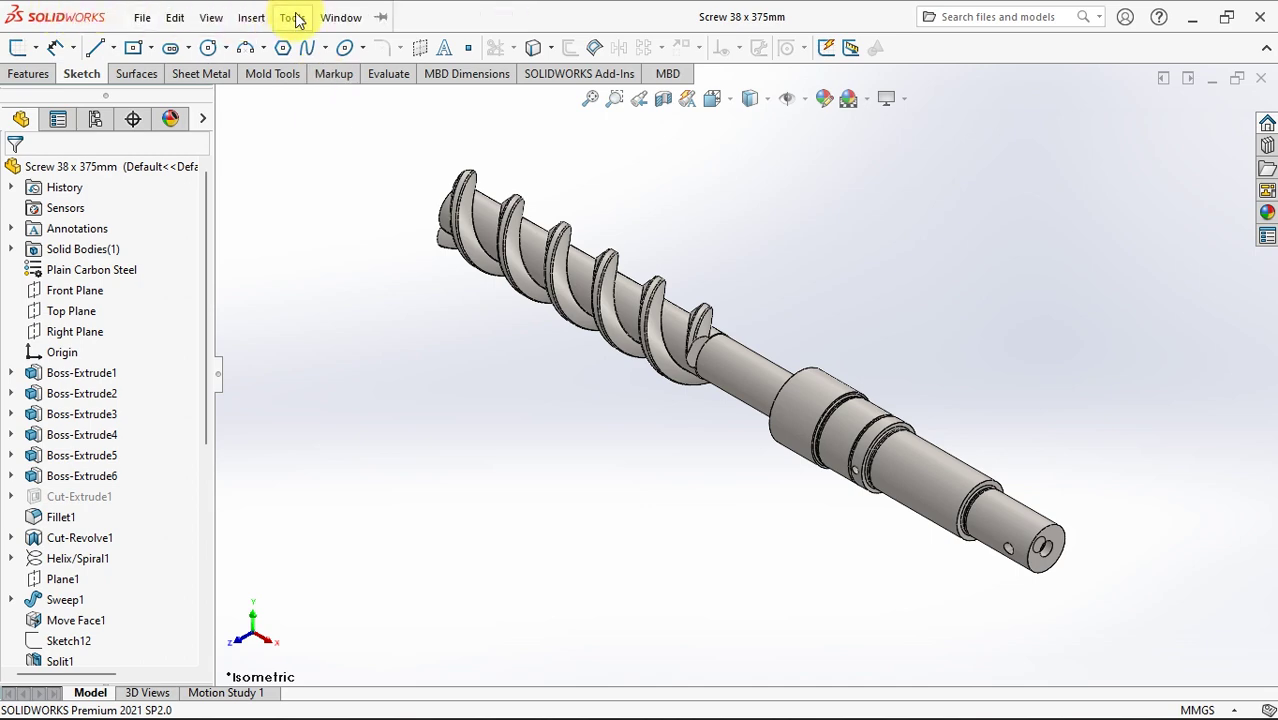
left_click(341, 17)
left_click(412, 238)
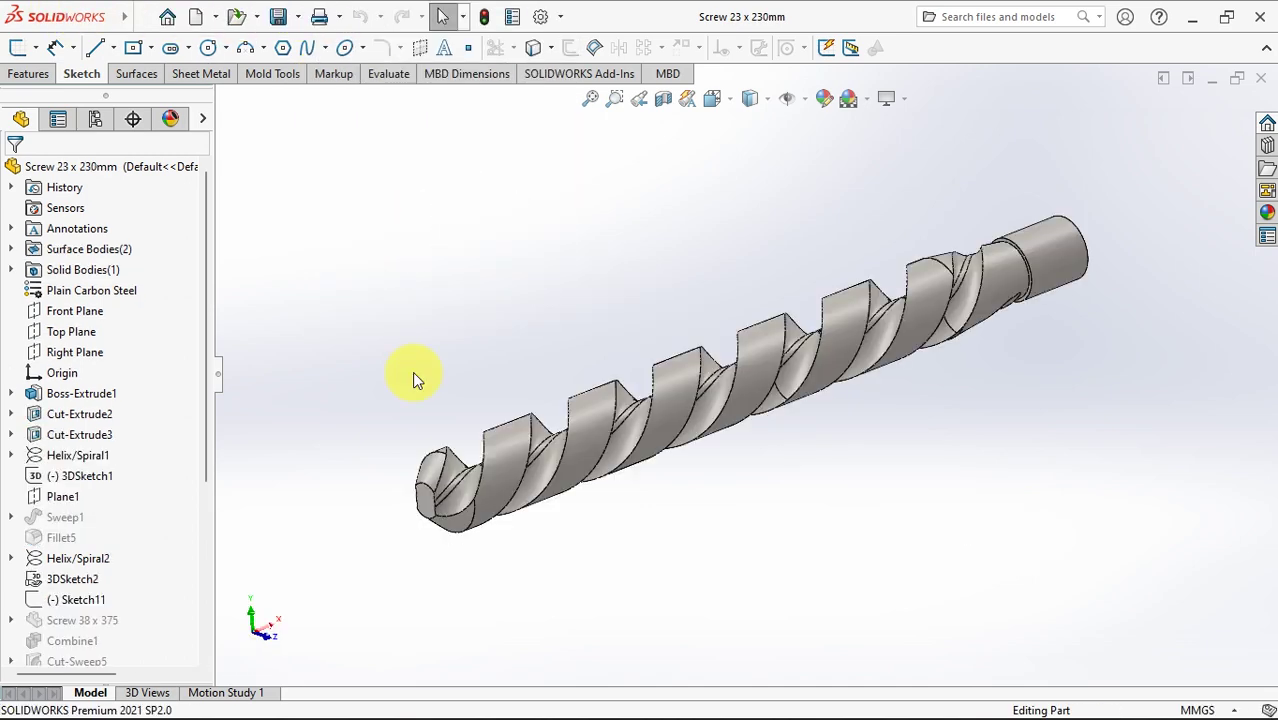
key("ctrl+7")
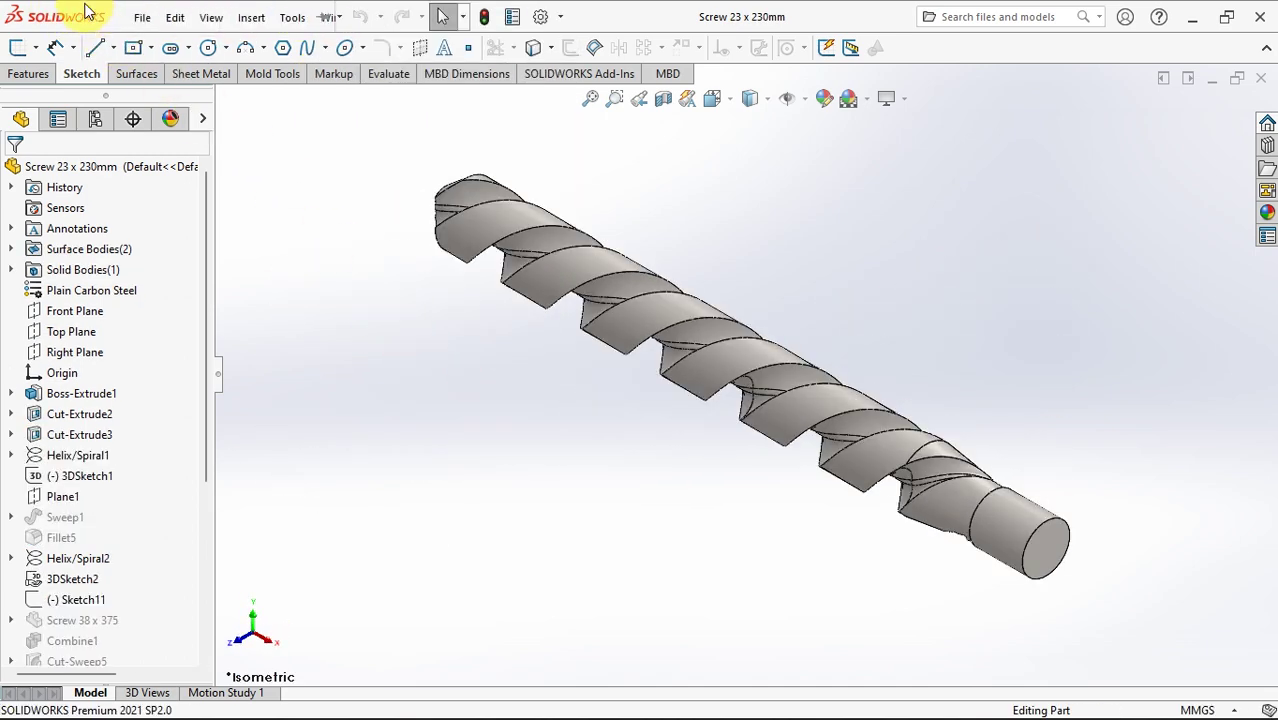
left_click(341, 17)
left_click(410, 362)
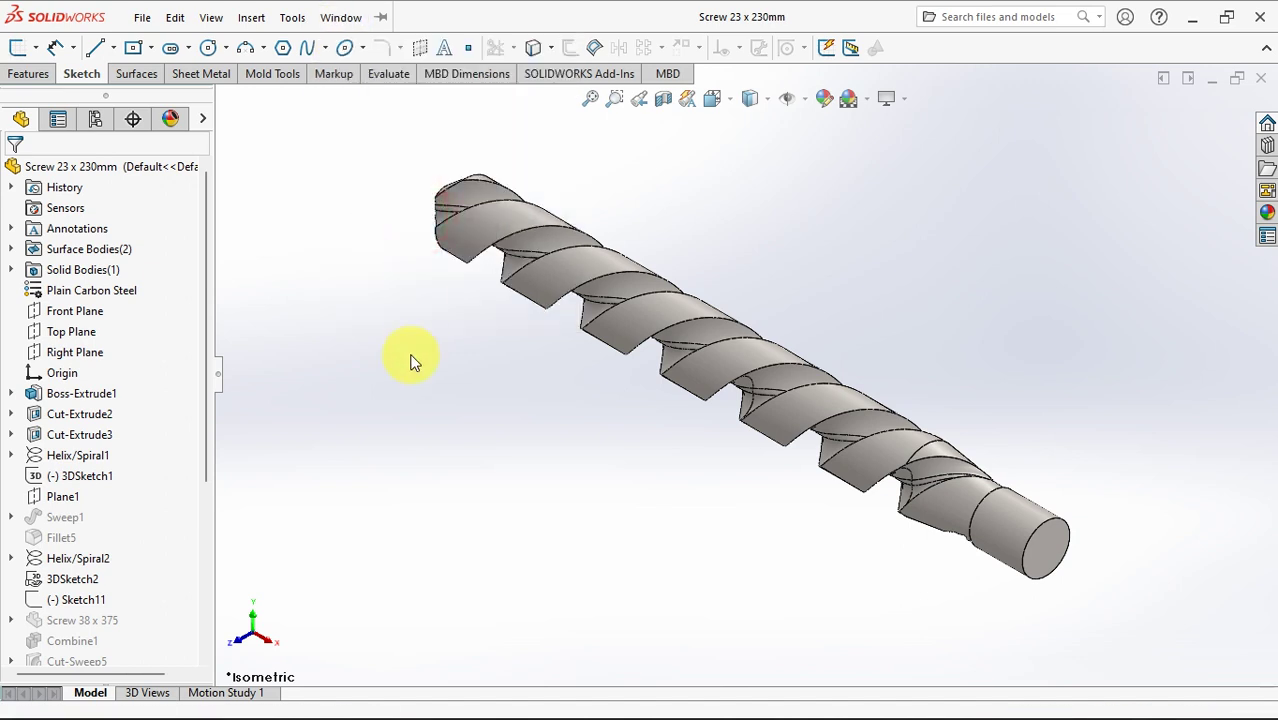
key("ctrl+7")
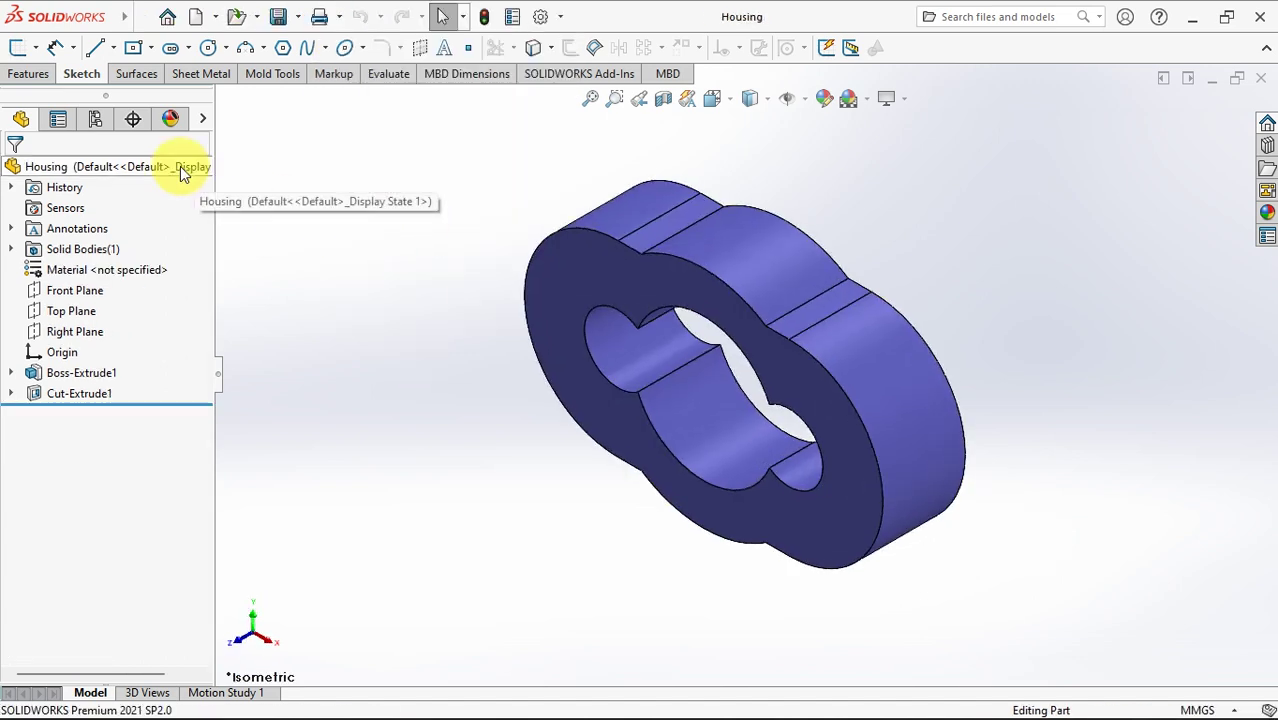
Create a new assembly from the open parts using the default assembly template.
left_click(215, 16)
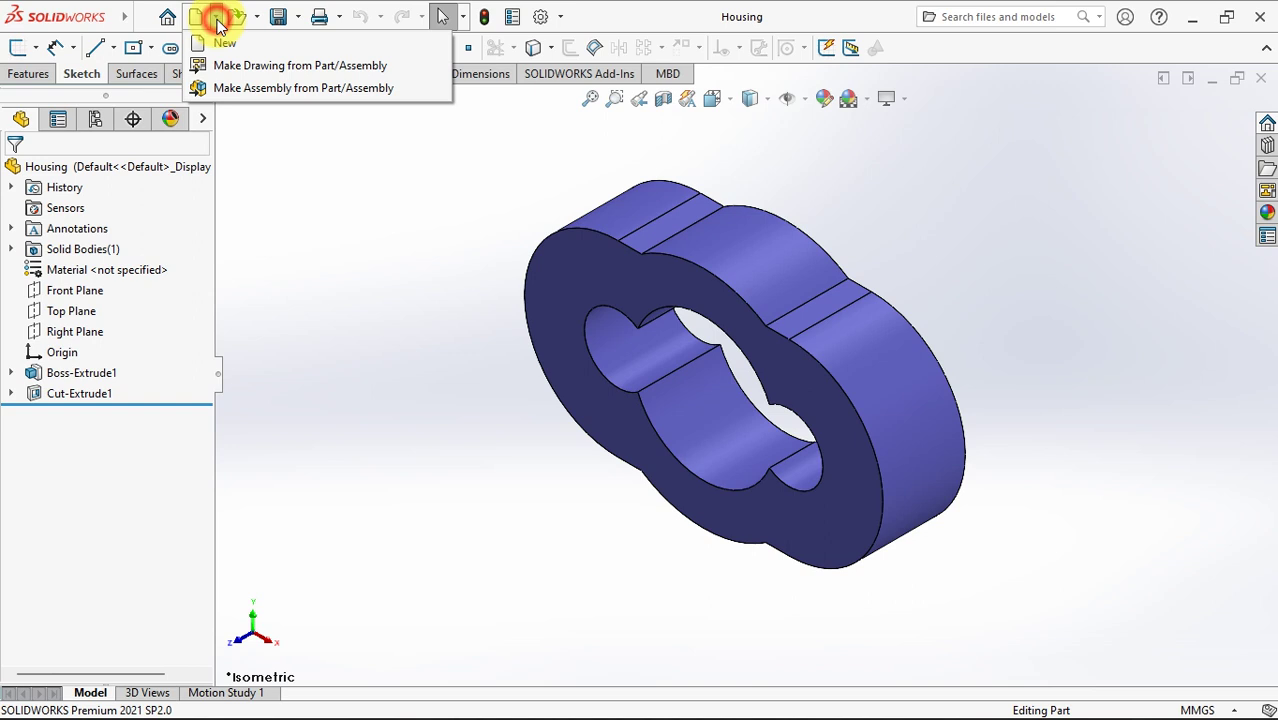
left_click(308, 92)
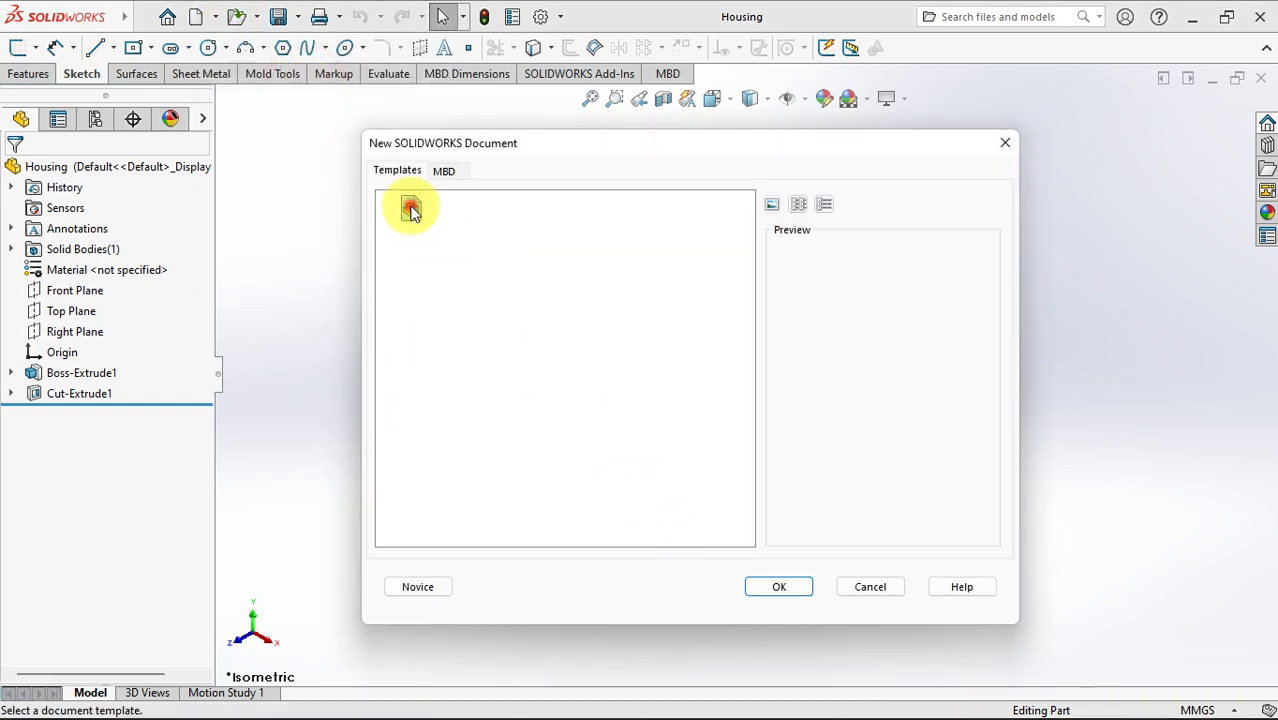
left_click(770, 592)
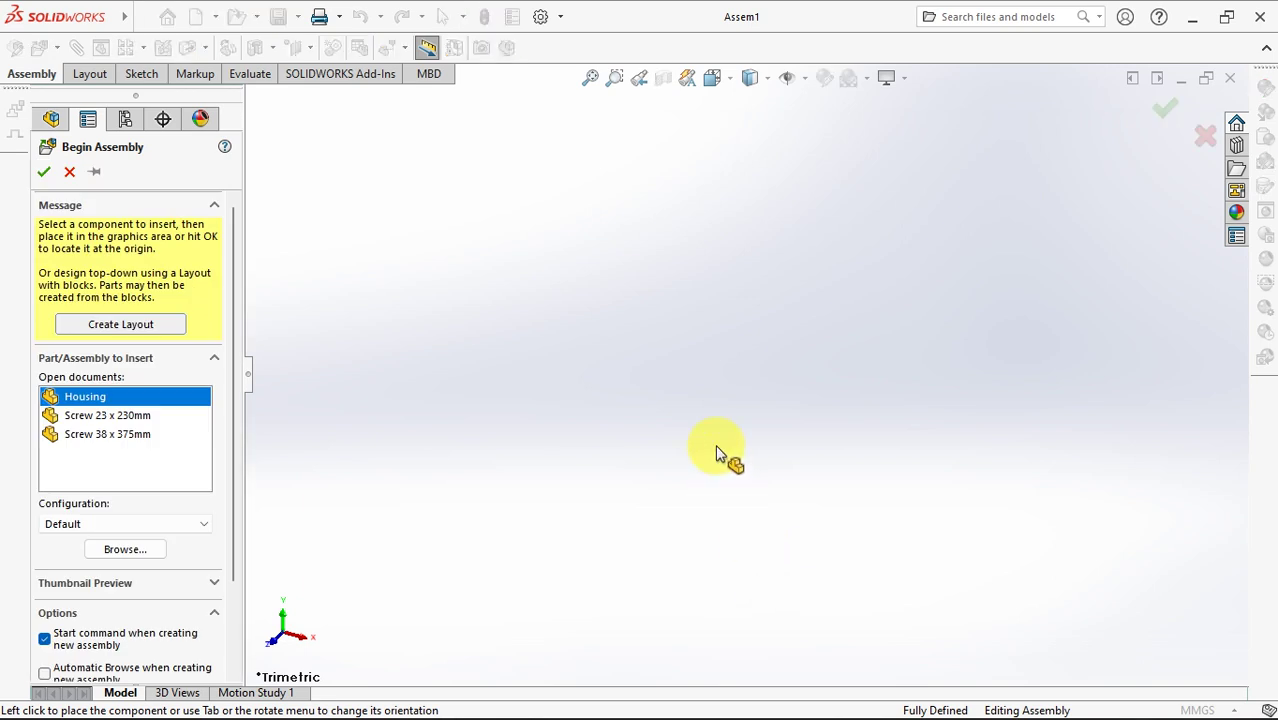
Place the Housing at the origin and two copies of Screw 23 x 230mm.
left_click(96, 173)
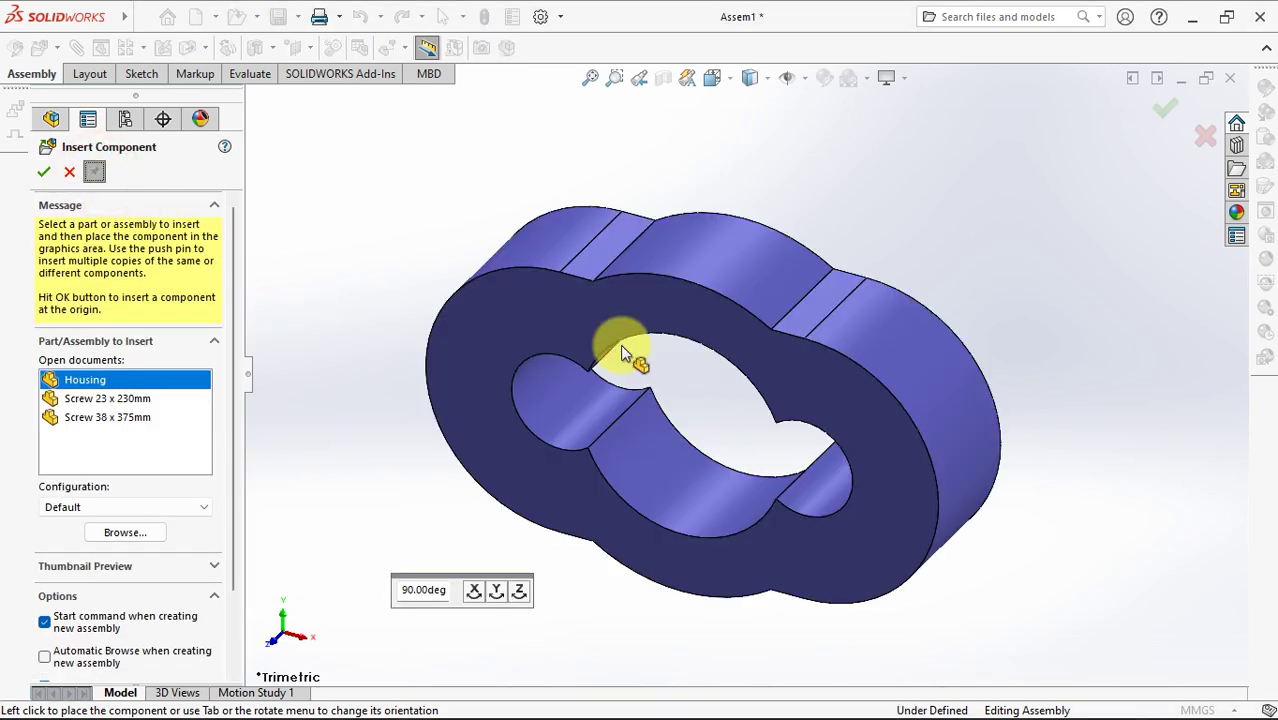
left_click(44, 173)
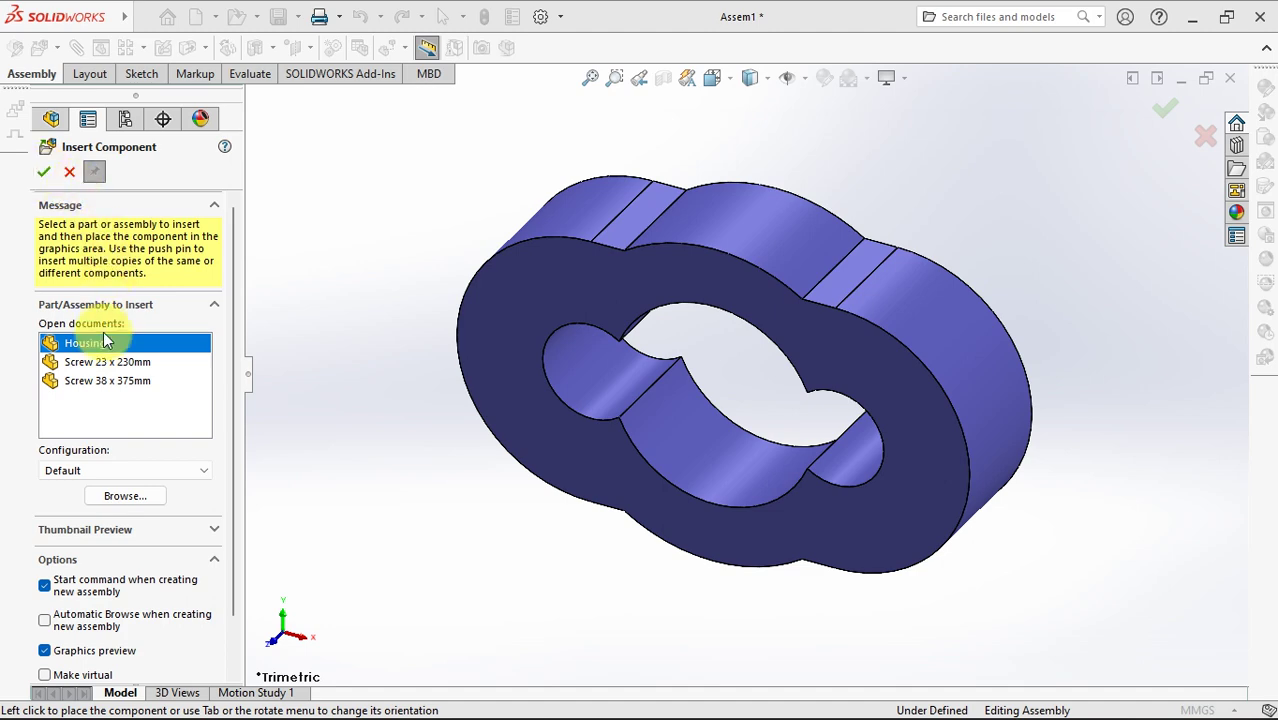
left_click(90, 365)
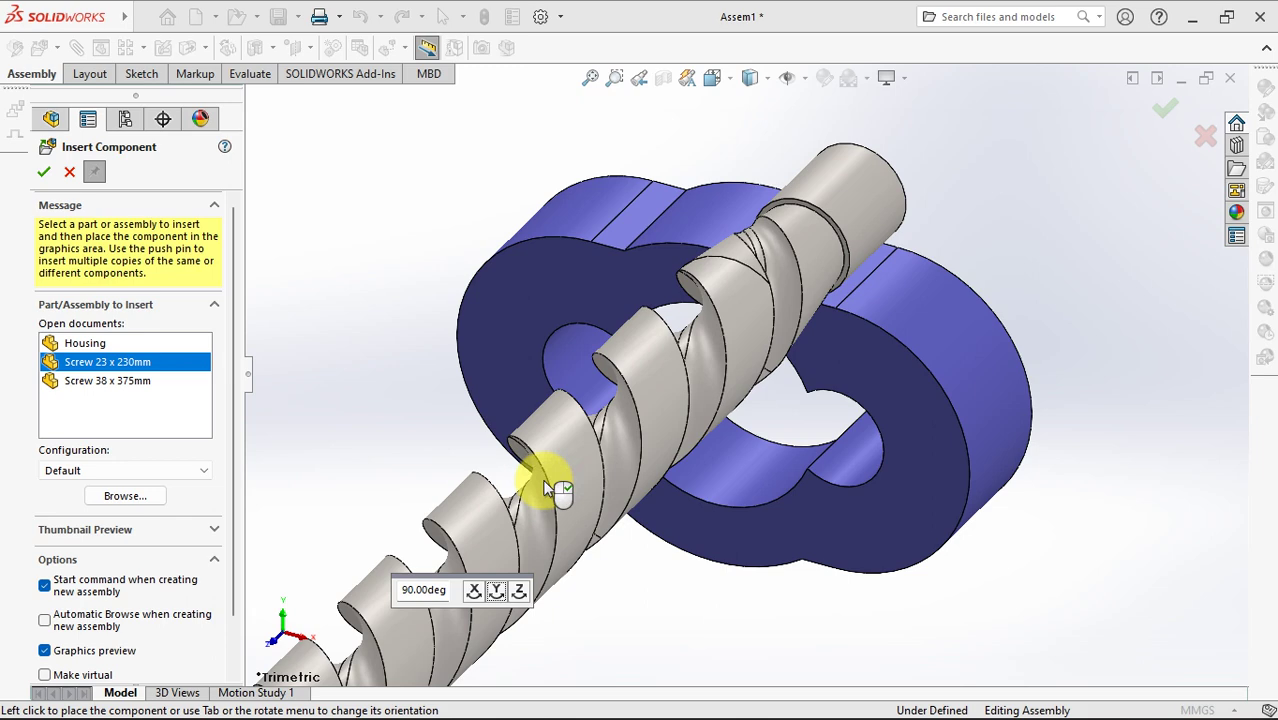
scroll(570, 430, "up", 2)
scroll(590, 420, "up", 3)
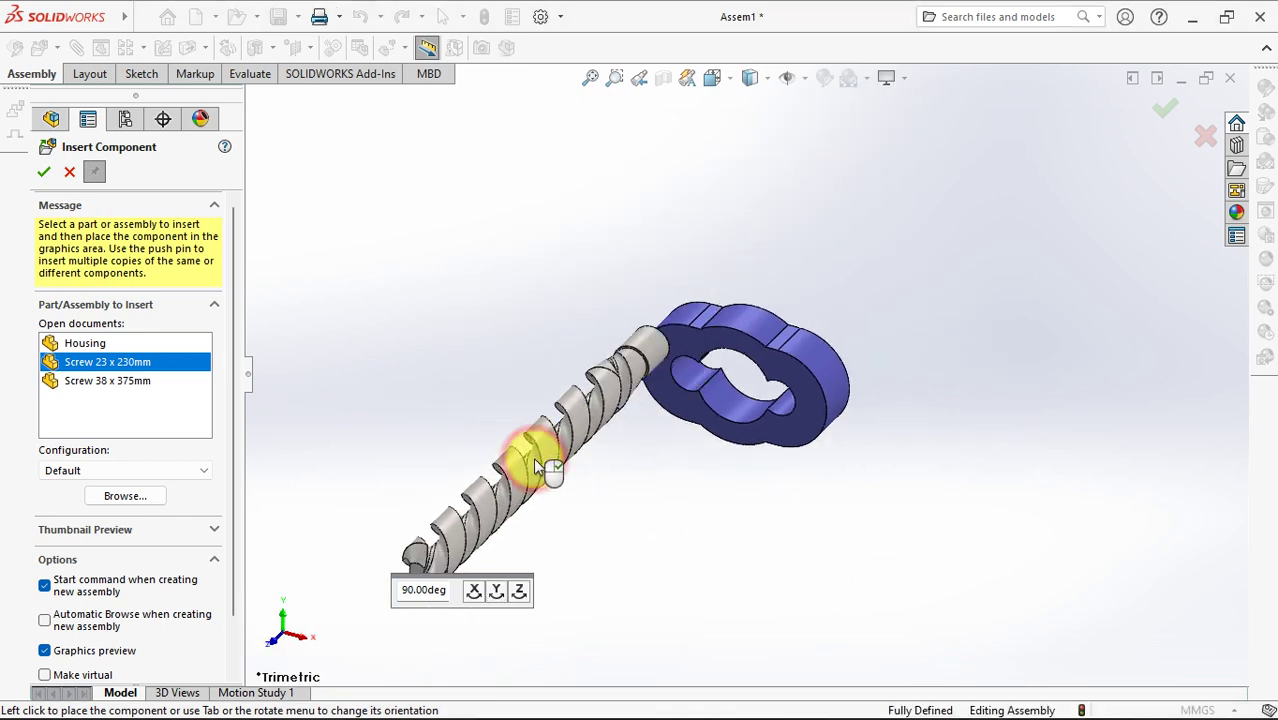
left_click(537, 467)
left_click(497, 590)
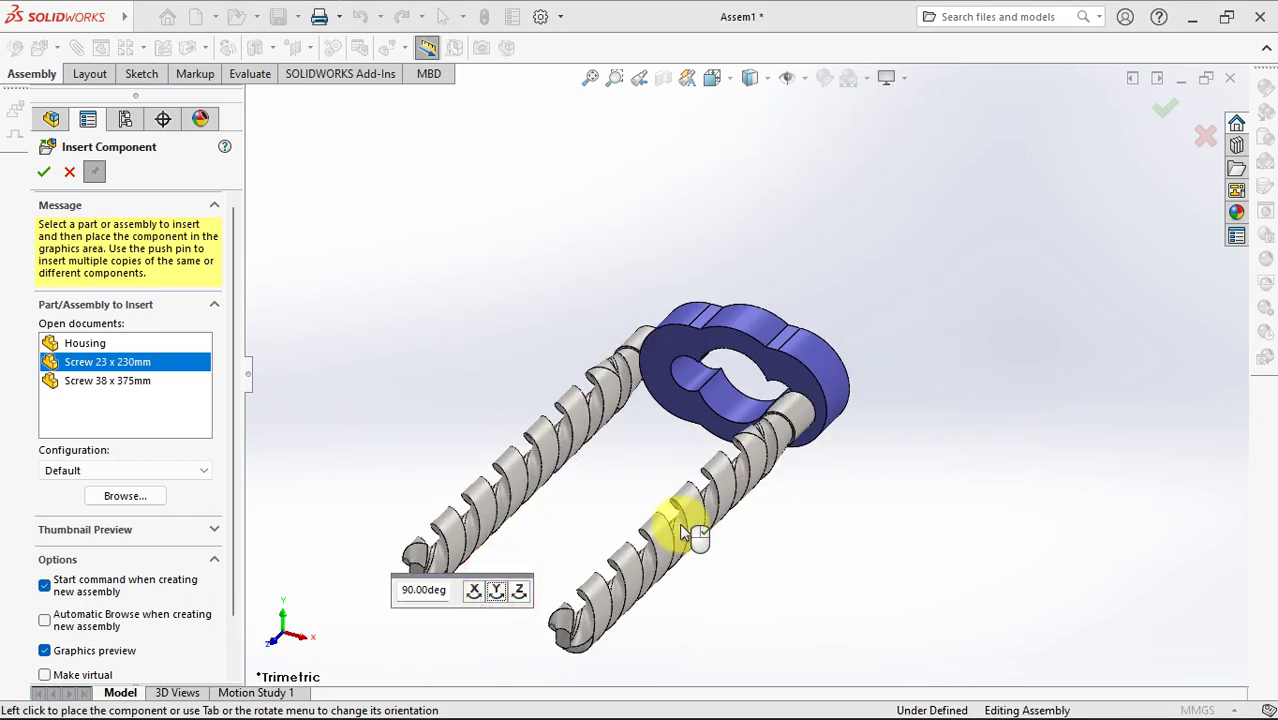
left_click(680, 538)
Rotate Screw 38 x 375mm 90 degrees across the scene and place it.
left_click(120, 380)
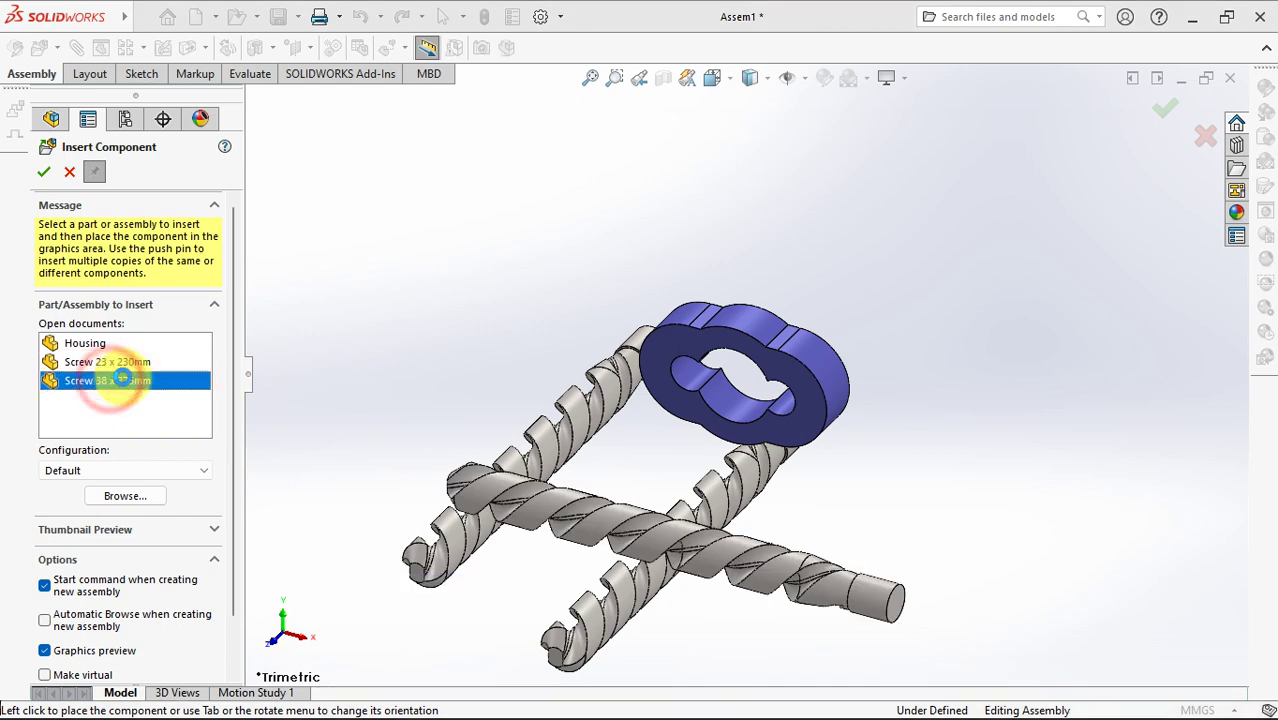
right_click(485, 442)
left_click(497, 590)
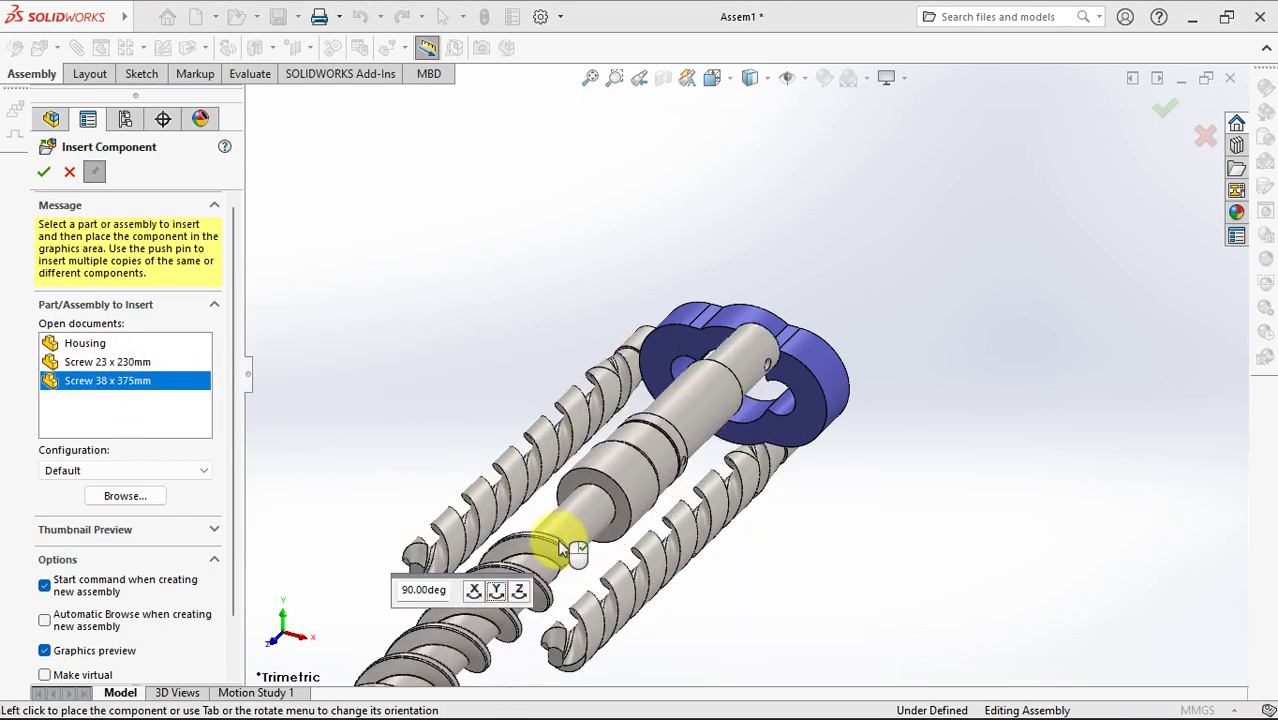
key("Tab")
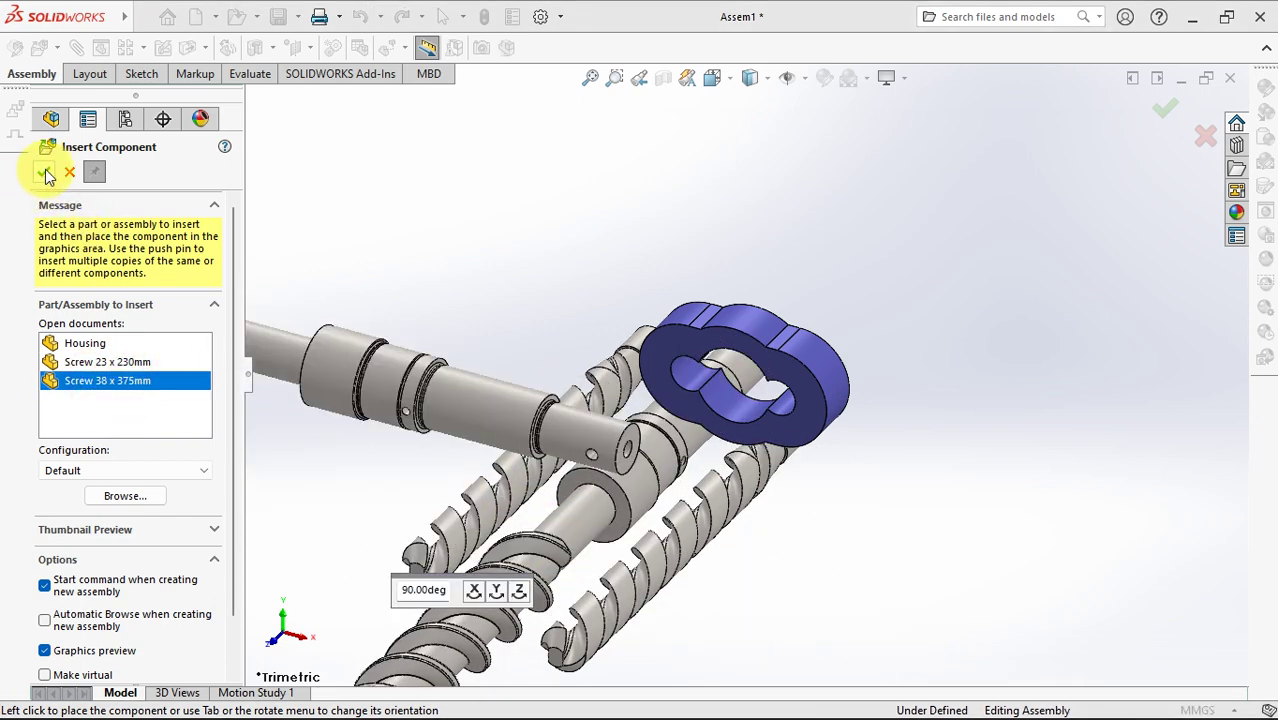
left_click(46, 173)
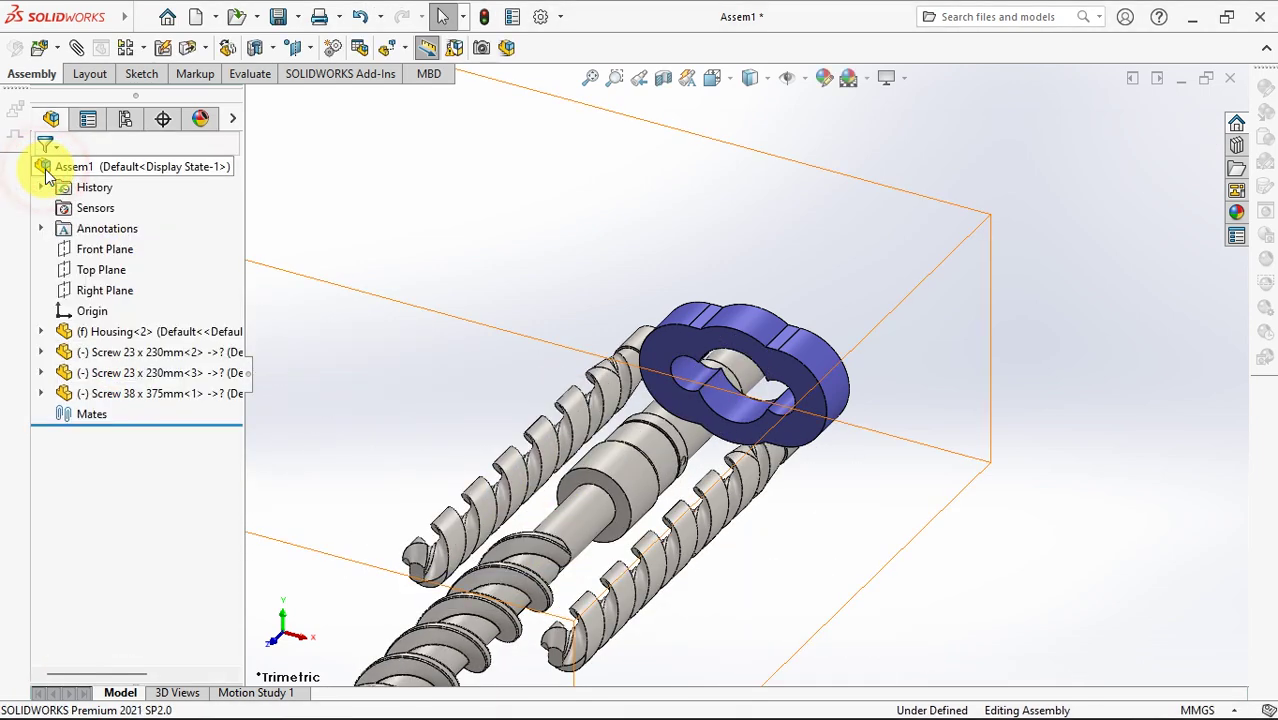
Mate the long screw shaft concentric with its housing bore.
left_click(76, 50)
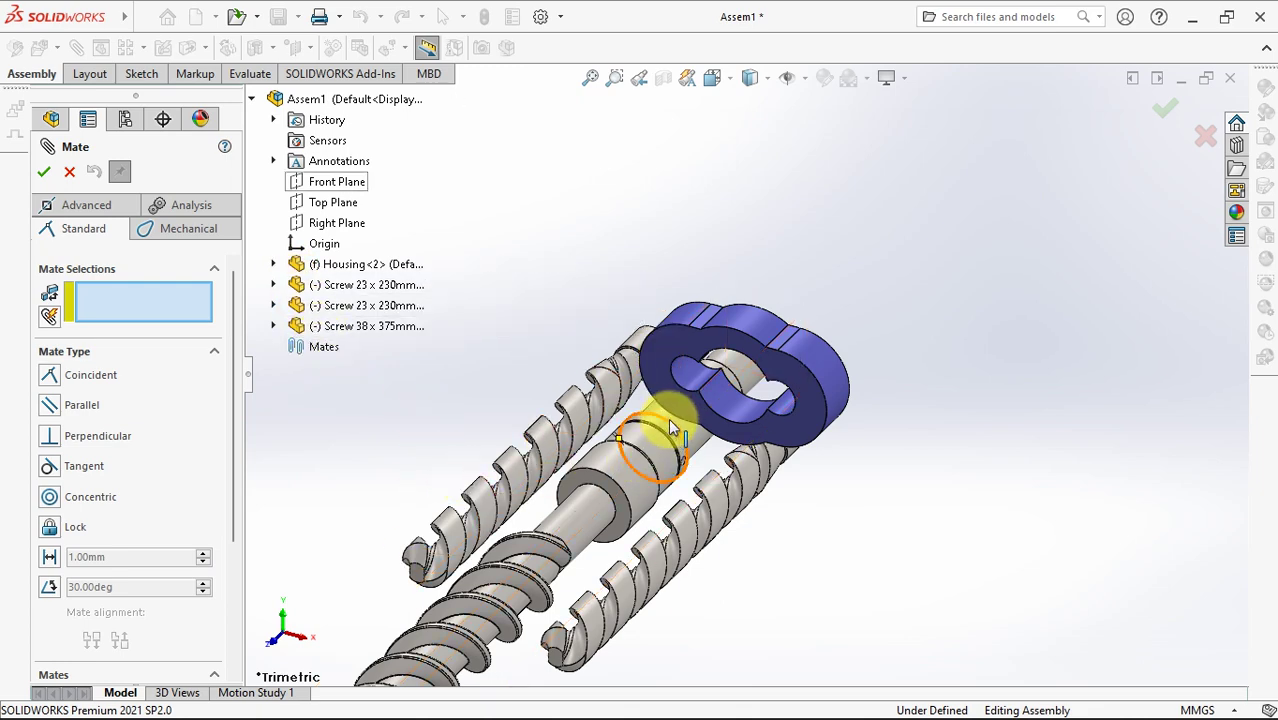
middle_click_drag(672, 428, 742, 391)
left_click(740, 388)
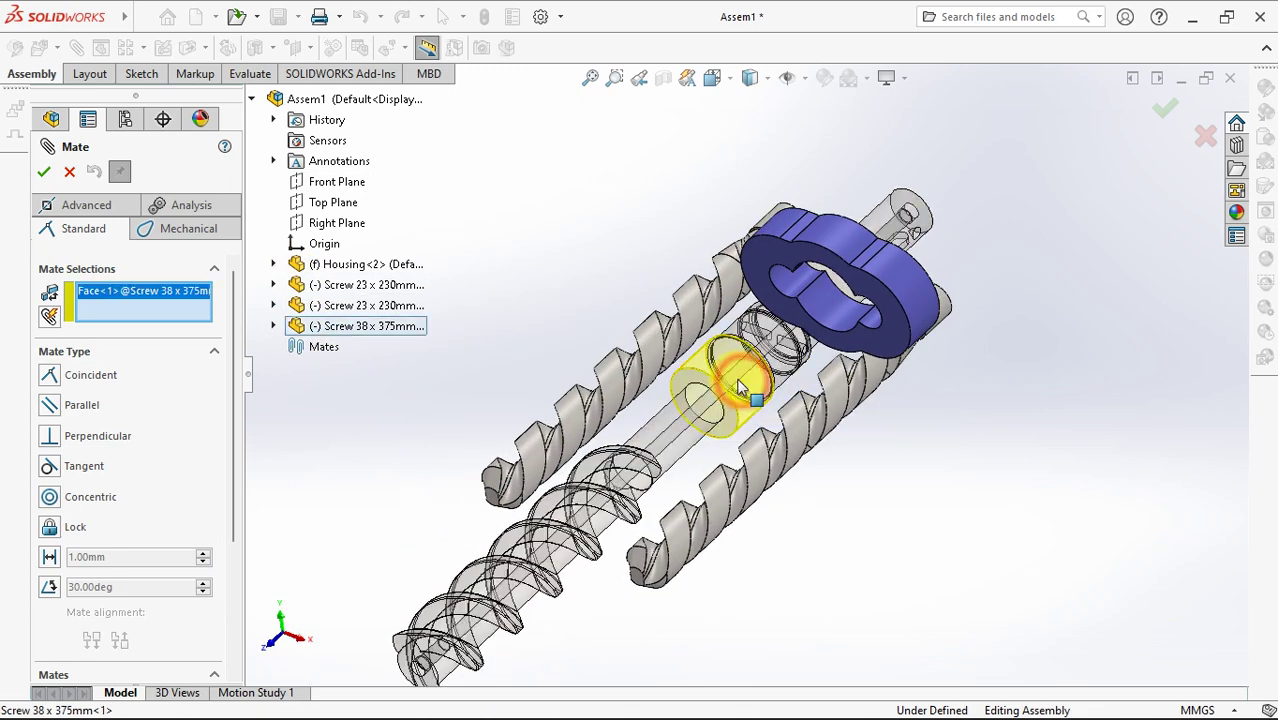
left_click(838, 332)
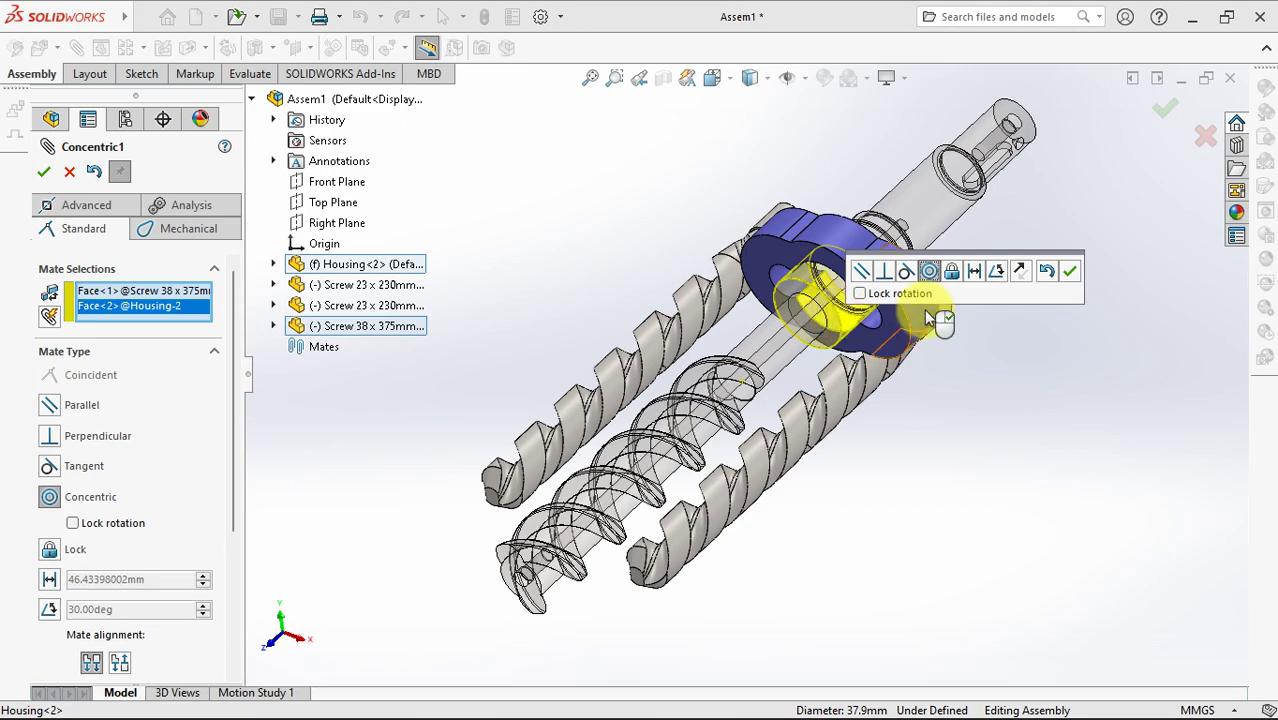
left_click(1069, 274)
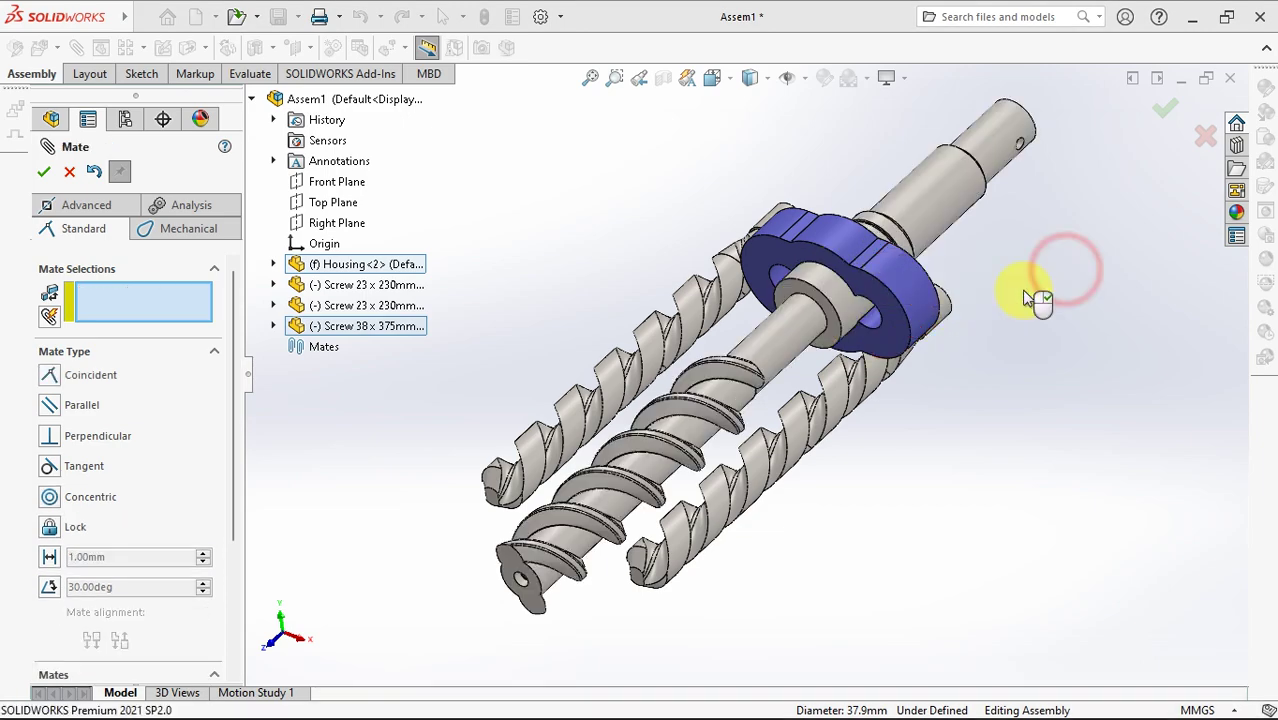
Make a long screw face coincident with the matching housing face.
left_click(830, 340)
middle_click_drag(742, 422, 879, 362)
left_click(879, 362)
key("Return")
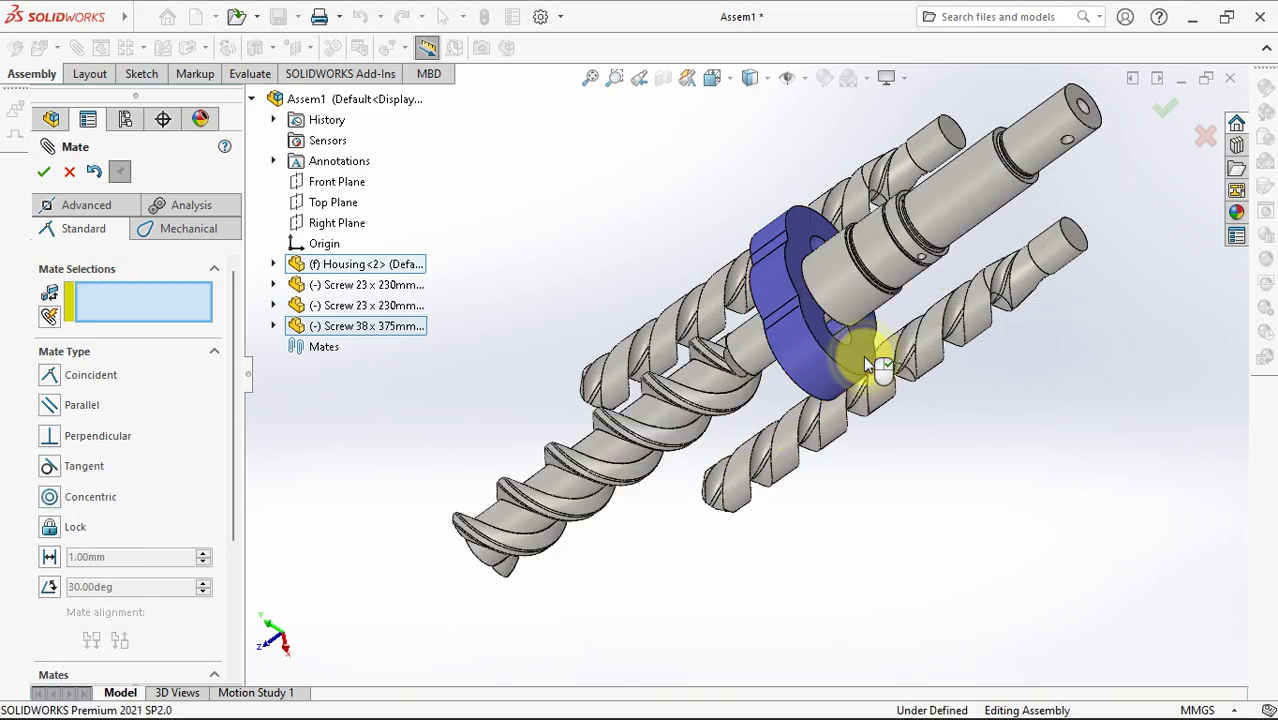
Centre a small screw in its housing bore and make its shoulder flush with the housing.
left_click(1078, 303)
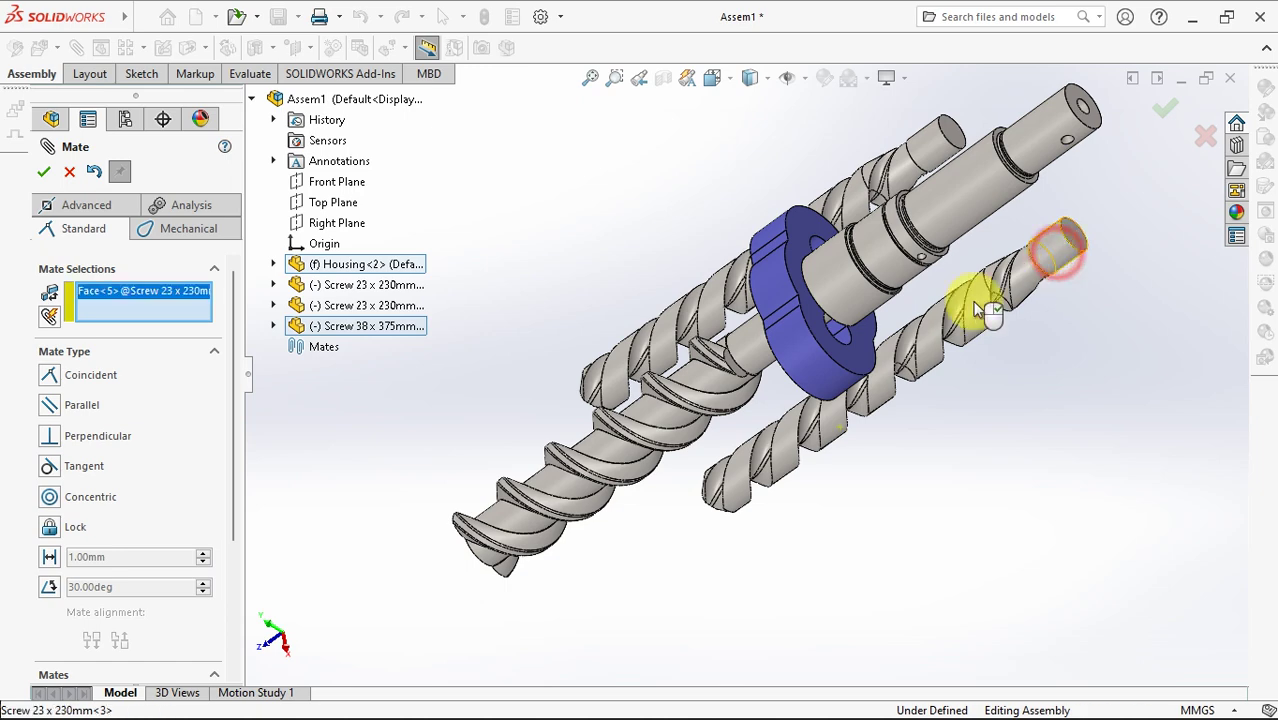
left_click(847, 340)
key("Return")
middle_click_drag(770, 328, 606, 575)
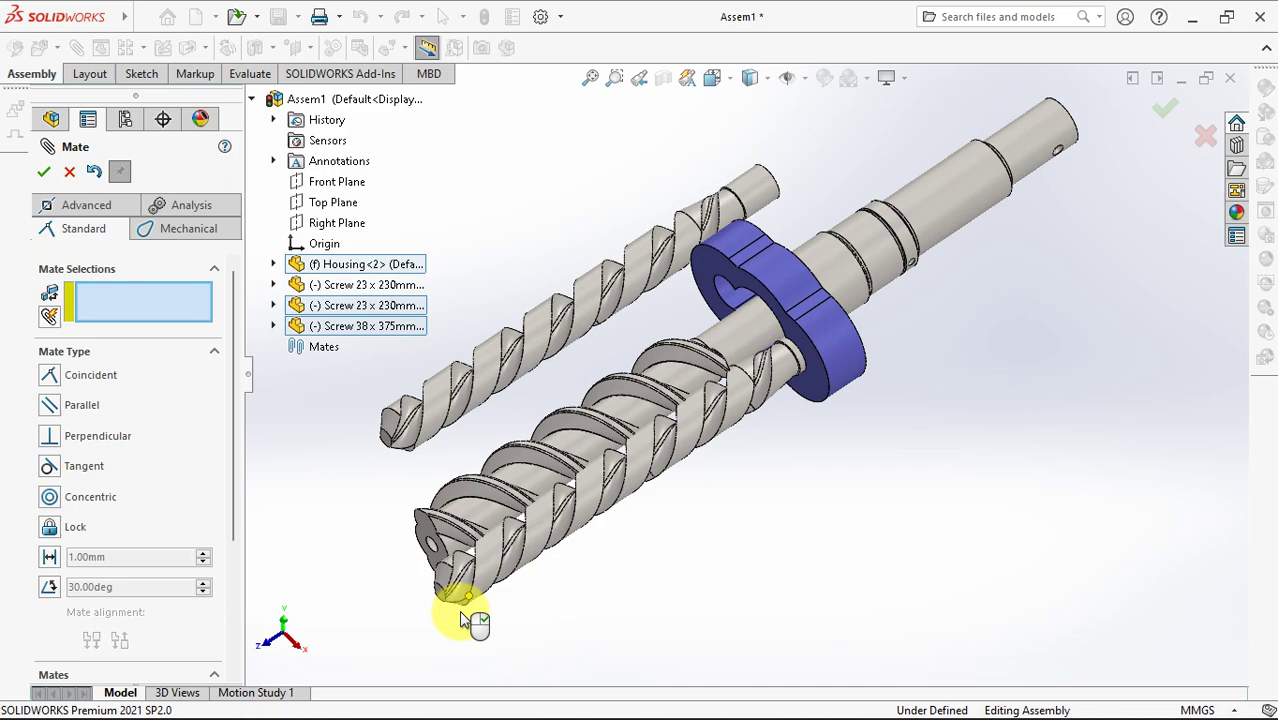
mouse_move(782, 558)
middle_mouse_down("shift")
mouse_move(815, 397)
mouse_move(736, 399)
middle_mouse_up("shift")
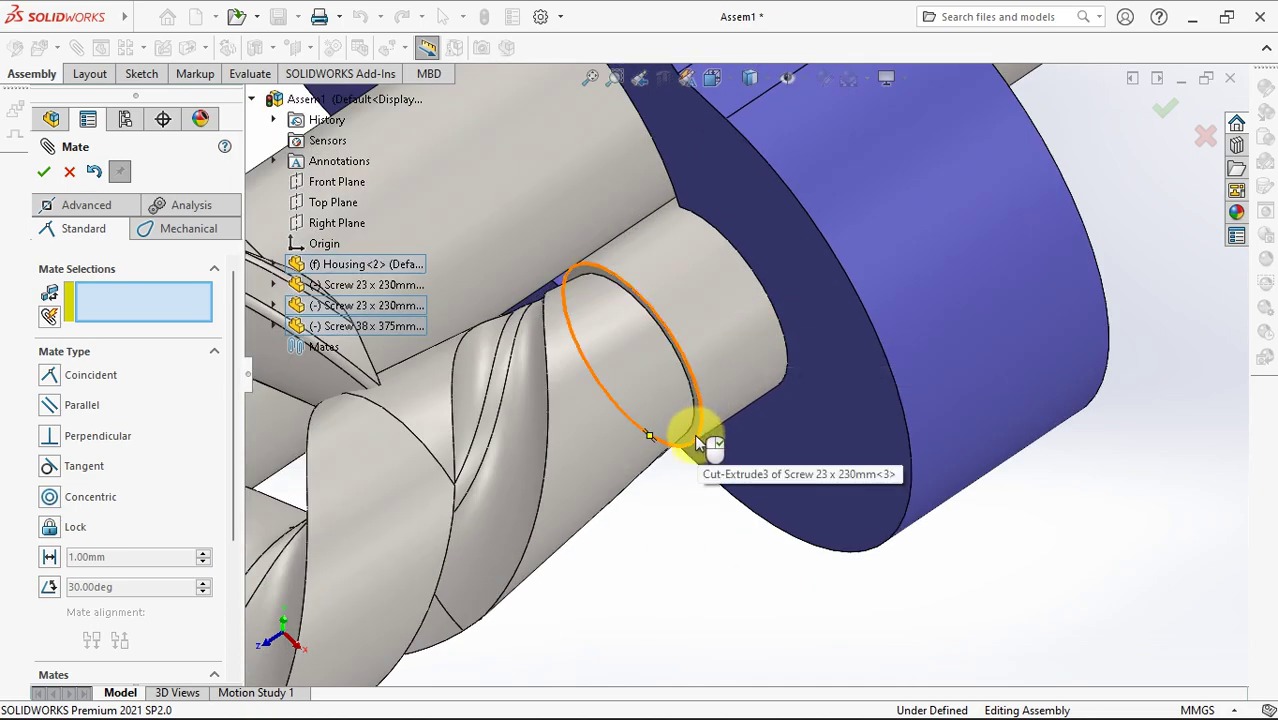
left_click(693, 433)
left_click(783, 461)
key("Return")
Make the other small screw's shoulder flush and centre its shaft in the housing hole.
scroll(784, 458, "up", 5)
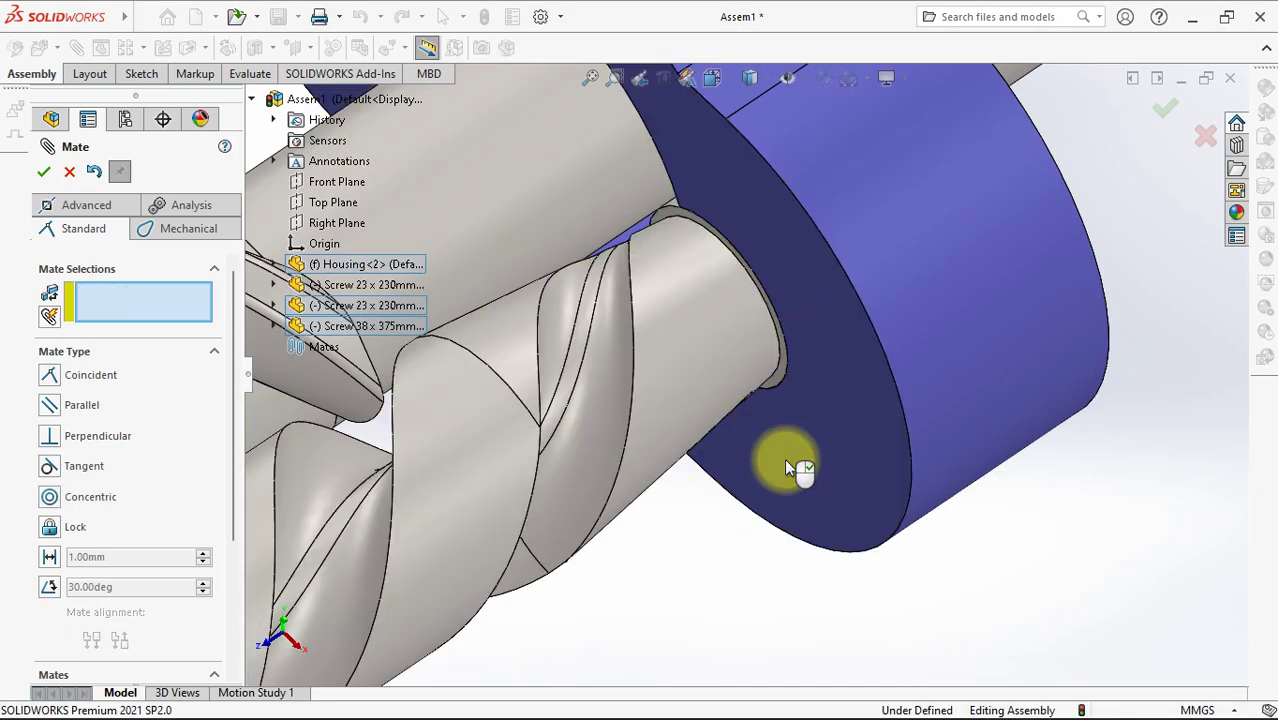
middle_click_drag(784, 458, 679, 178)
scroll(679, 178, "down", 3)
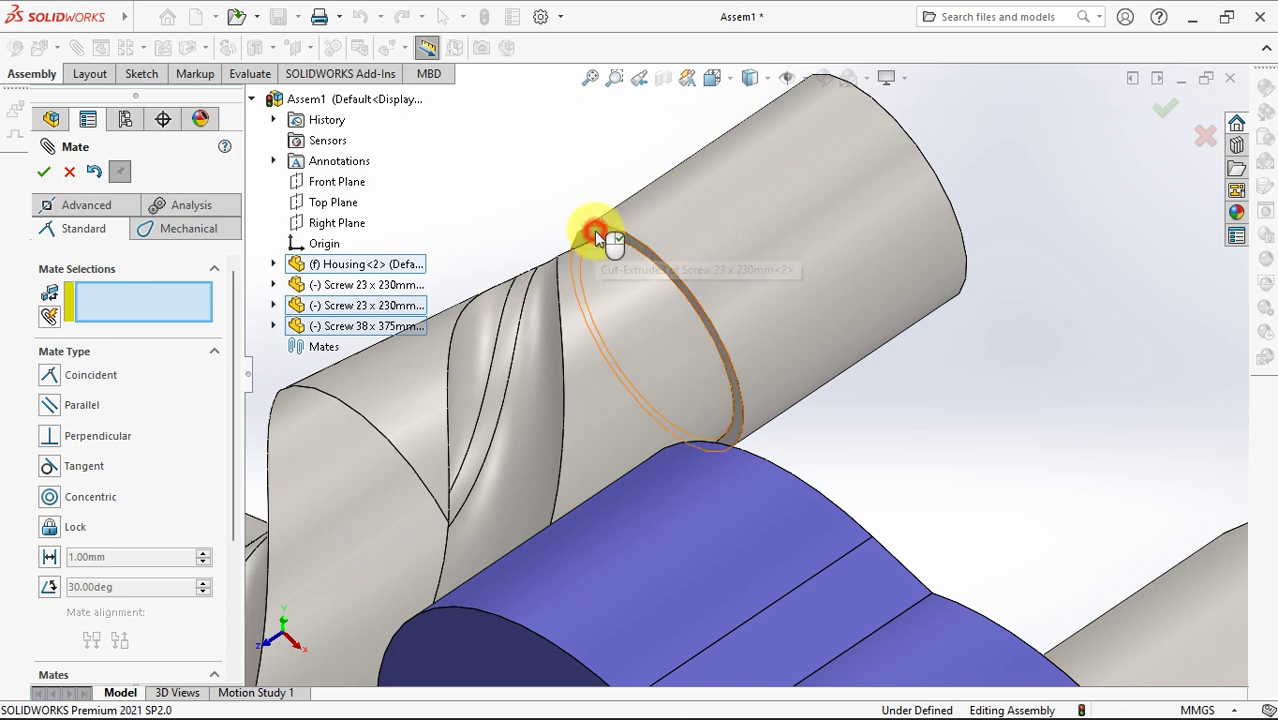
left_click(594, 234)
scroll(620, 380, "up", 3)
left_click(664, 522)
key("Return")
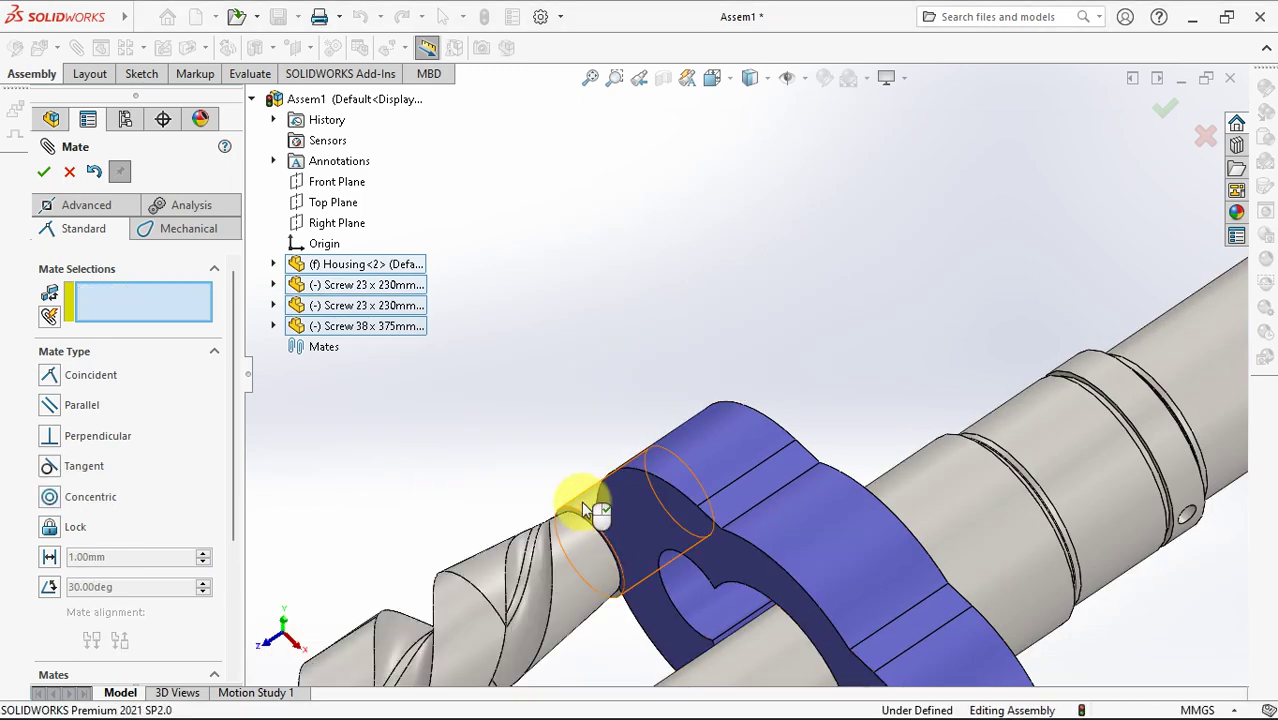
left_click(582, 501)
left_click(693, 600)
key("Return")
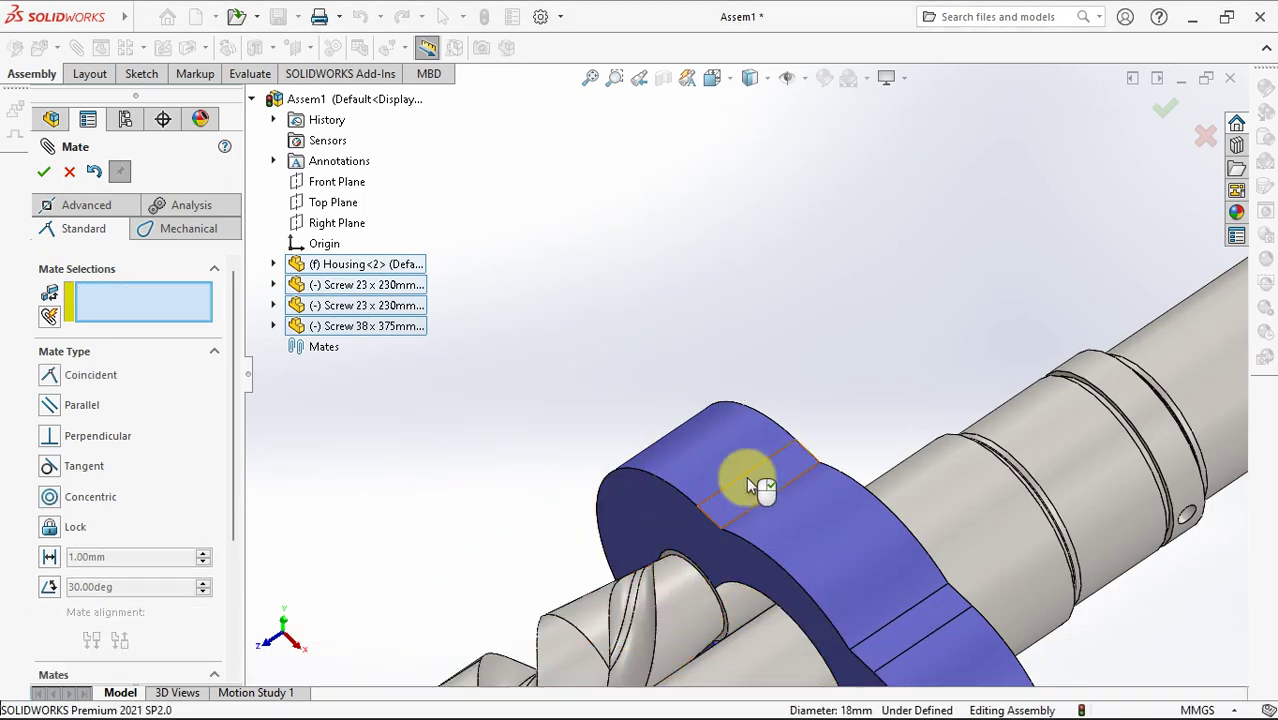
Inspect the meshing screw flights up close and close the Mate tool.
scroll(759, 486, "up", 5)
middle_click_drag(757, 480, 720, 540)
scroll(648, 617, "down", 2)
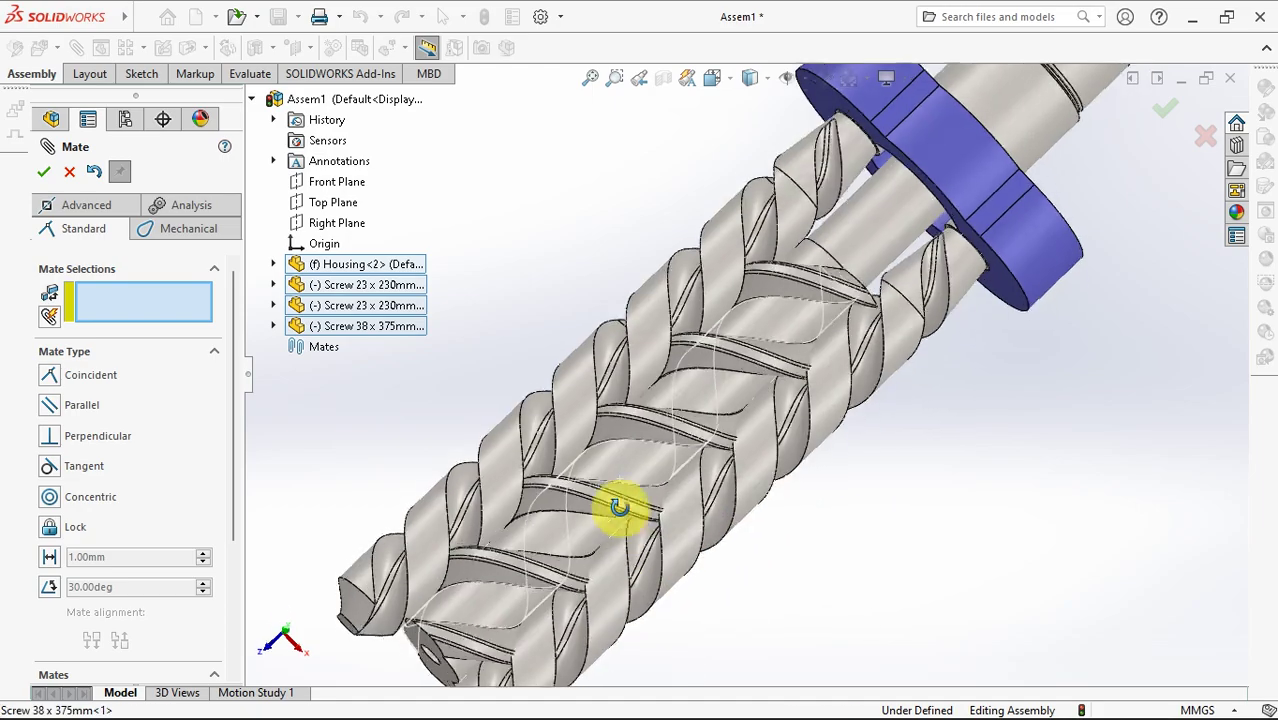
scroll(622, 505, "down", 2)
scroll(633, 582, "down", 1)
middle_click_drag(613, 573, 633, 534)
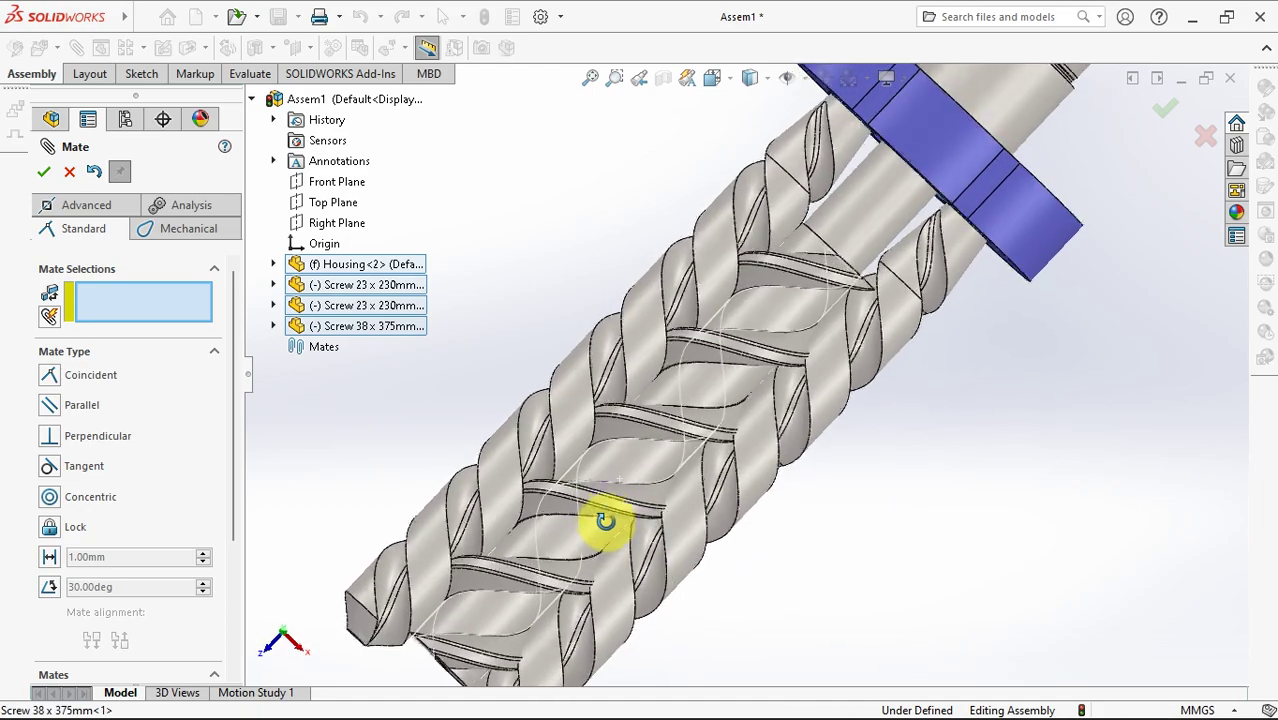
scroll(640, 550, "down", 3)
scroll(637, 549, "up", 2)
scroll(665, 508, "up", 2)
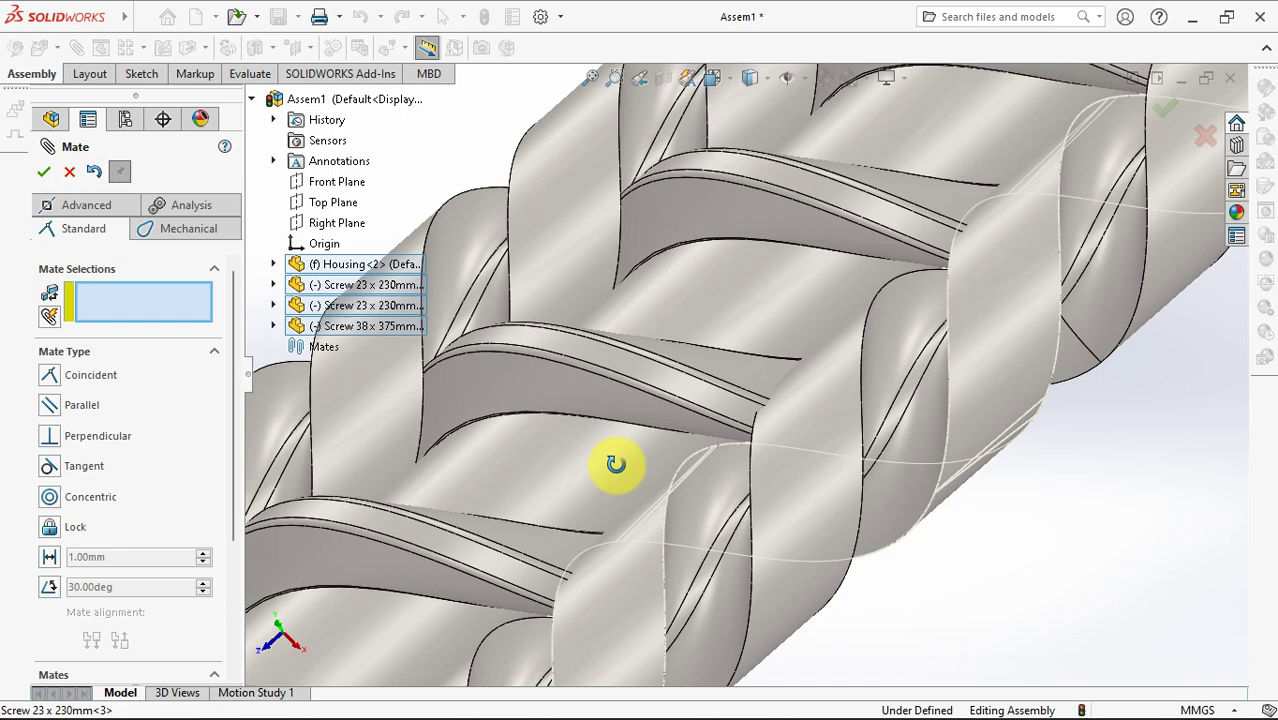
scroll(619, 472, "up", 2)
middle_click_drag(622, 486, 585, 500)
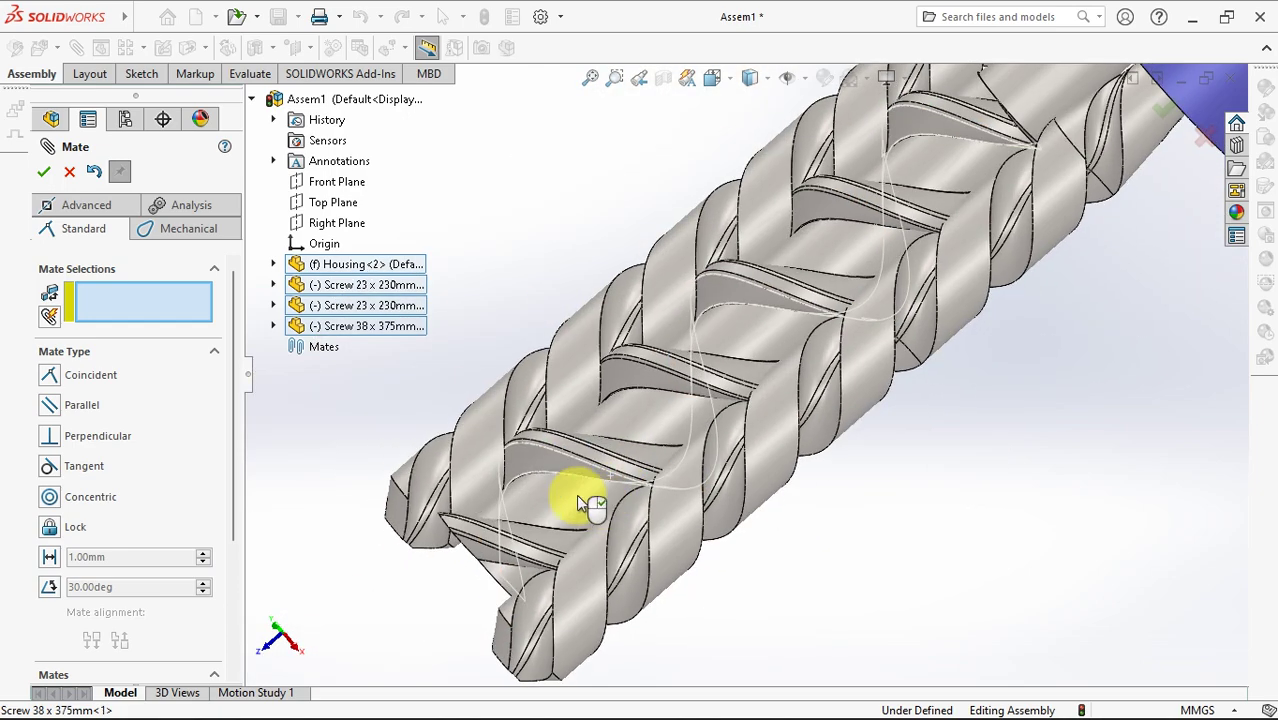
left_click(43, 172)
scroll(606, 431, "down", 2)
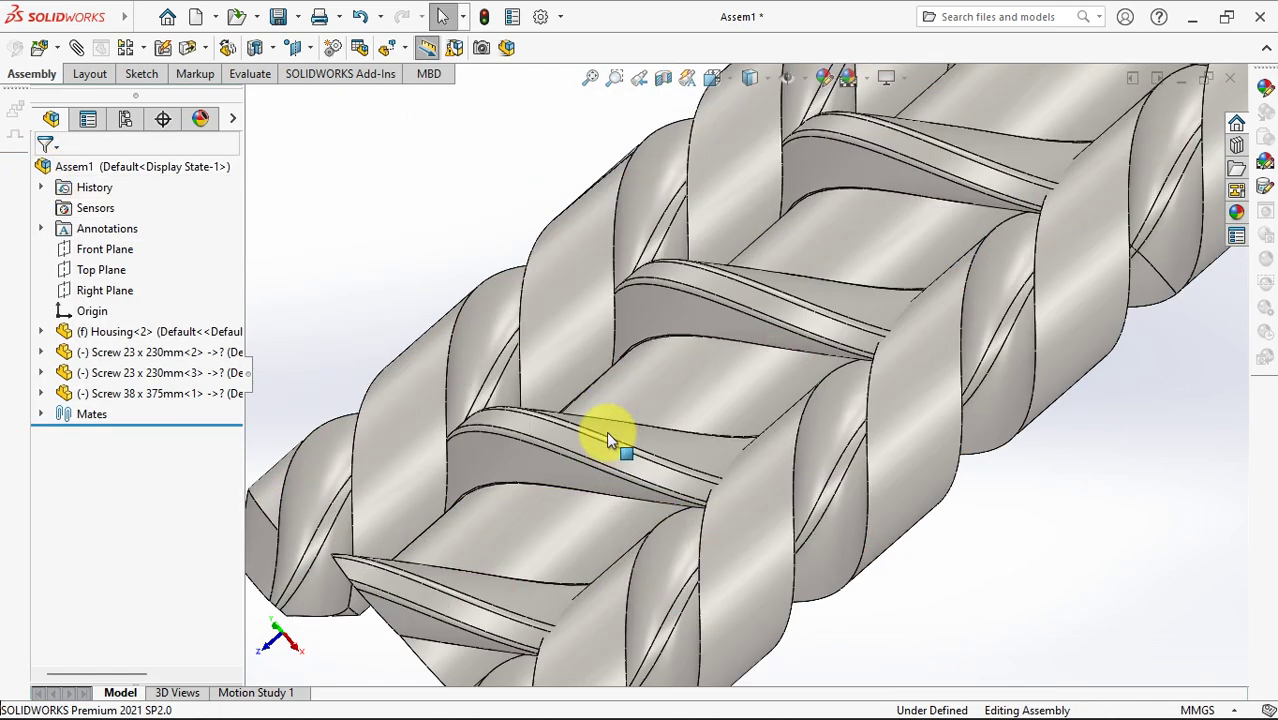
scroll(600, 460, "down", 2)
scroll(595, 480, "down", 1)
Select a flight face of Screw 23 x 230mm<2> and start editing that part in place.
left_click(583, 246)
mouse_move(579, 308)
middle_mouse_down()
mouse_move(569, 271)
mouse_move(466, 238)
middle_mouse_up()
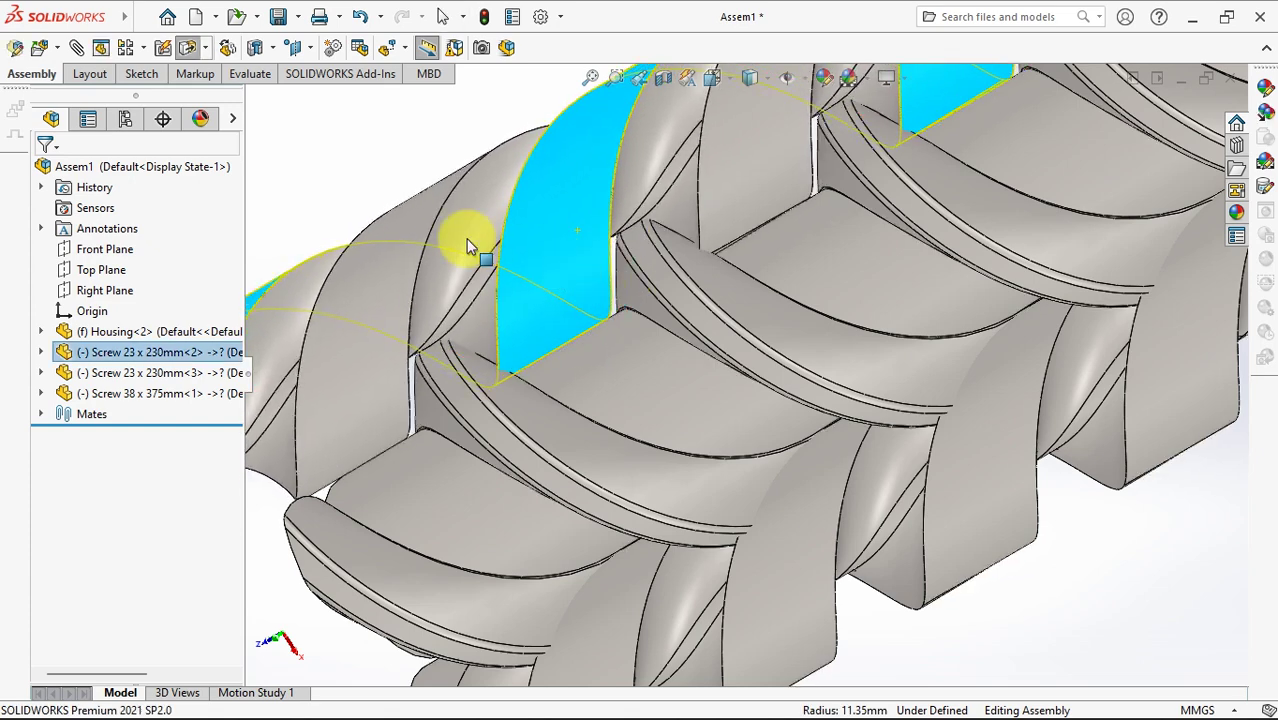
left_click(379, 180)
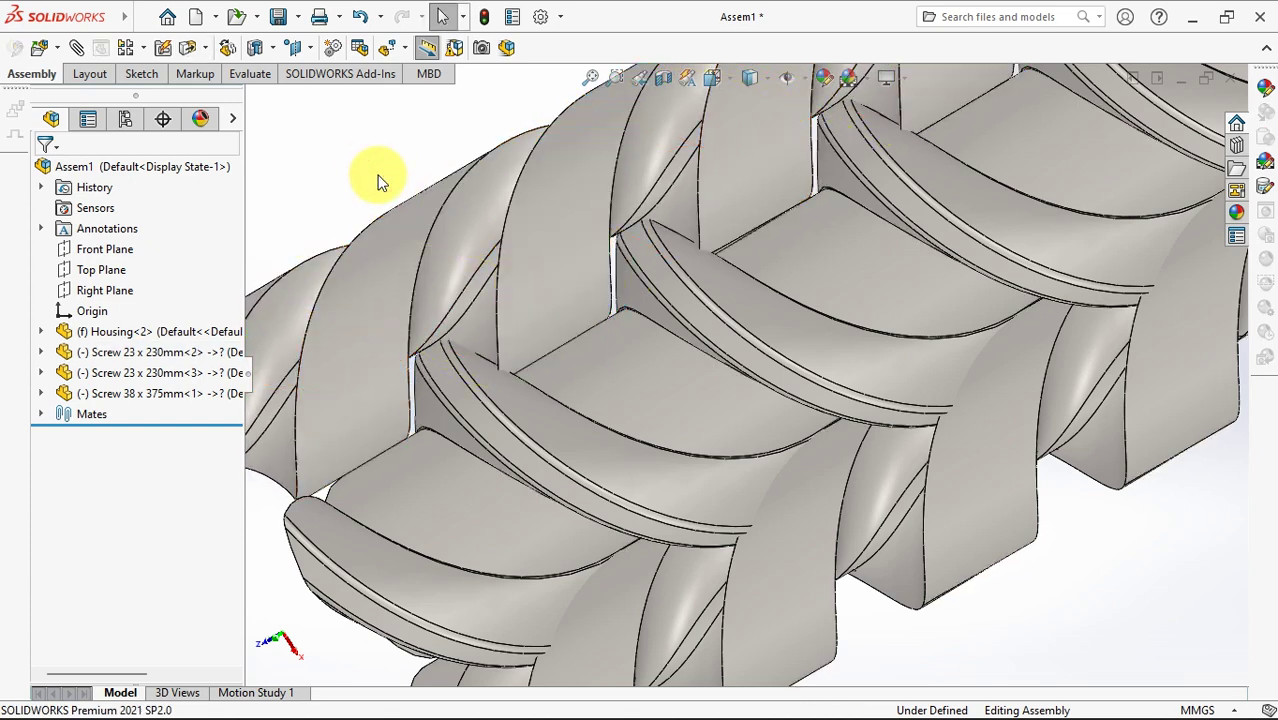
left_click(555, 237)
left_click(694, 130)
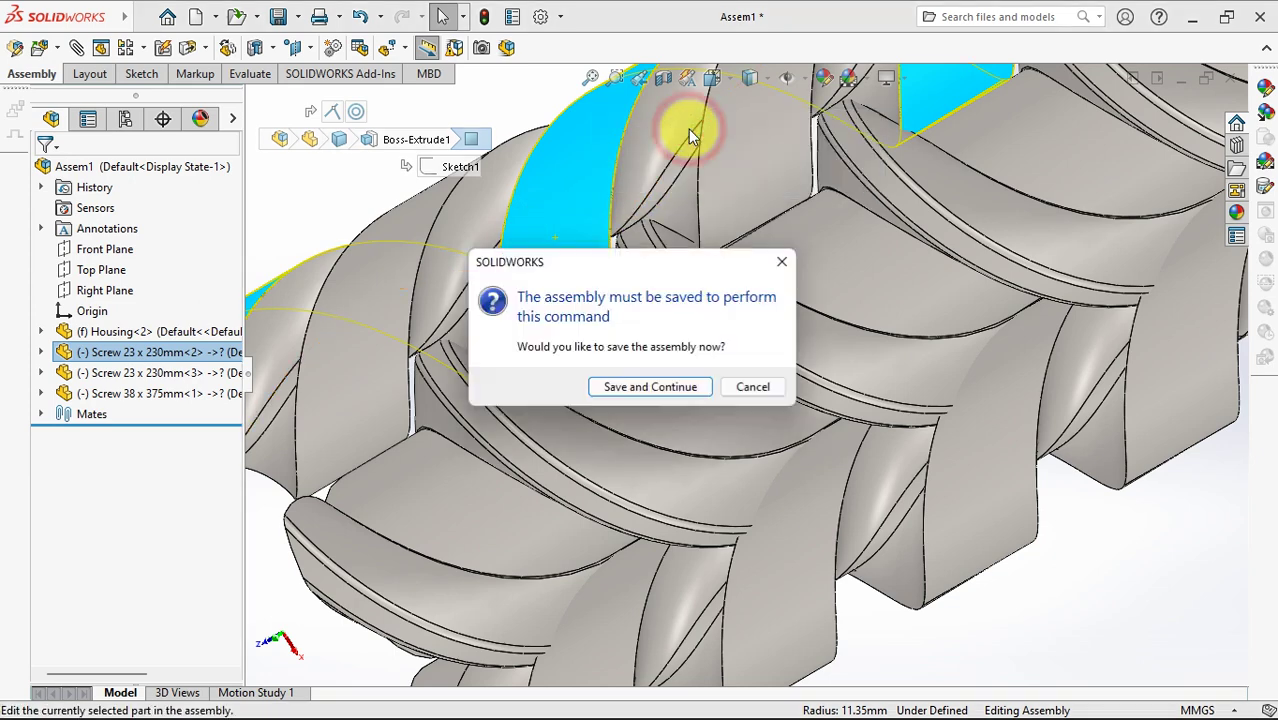
Rebuild and save the assembly first, naming it 'Screw Animation'.
left_click(652, 388)
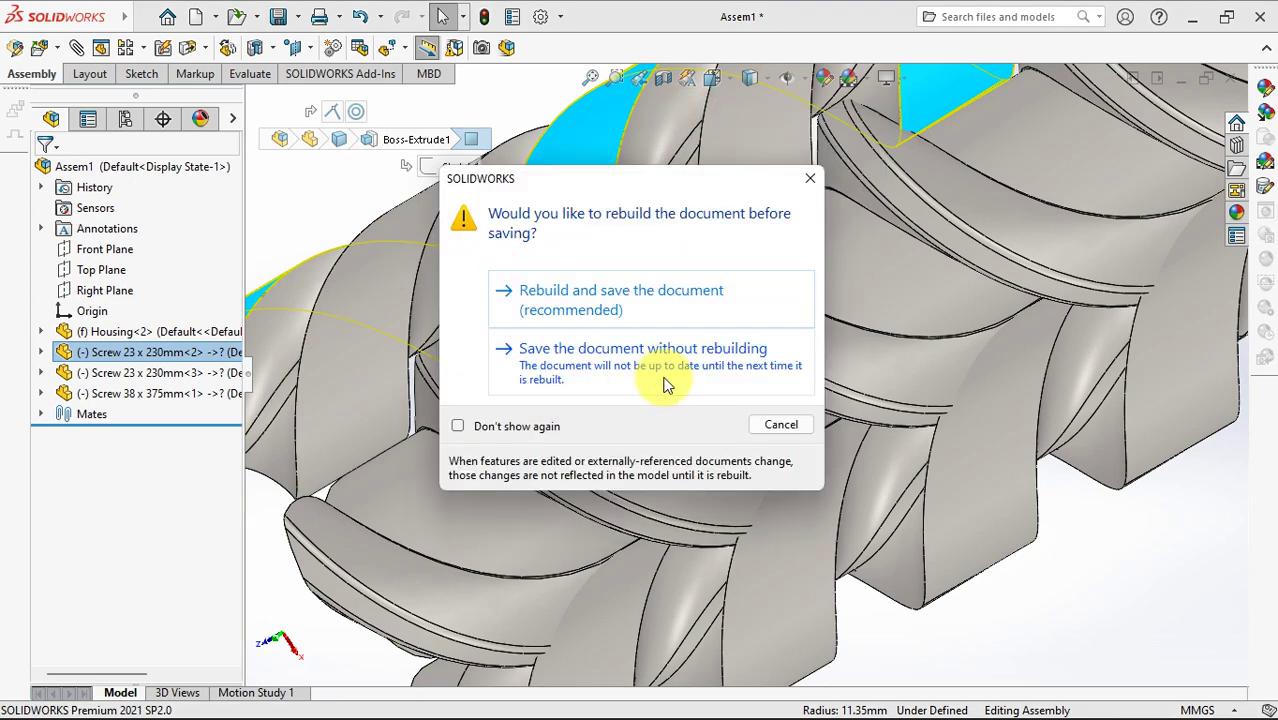
left_click(643, 304)
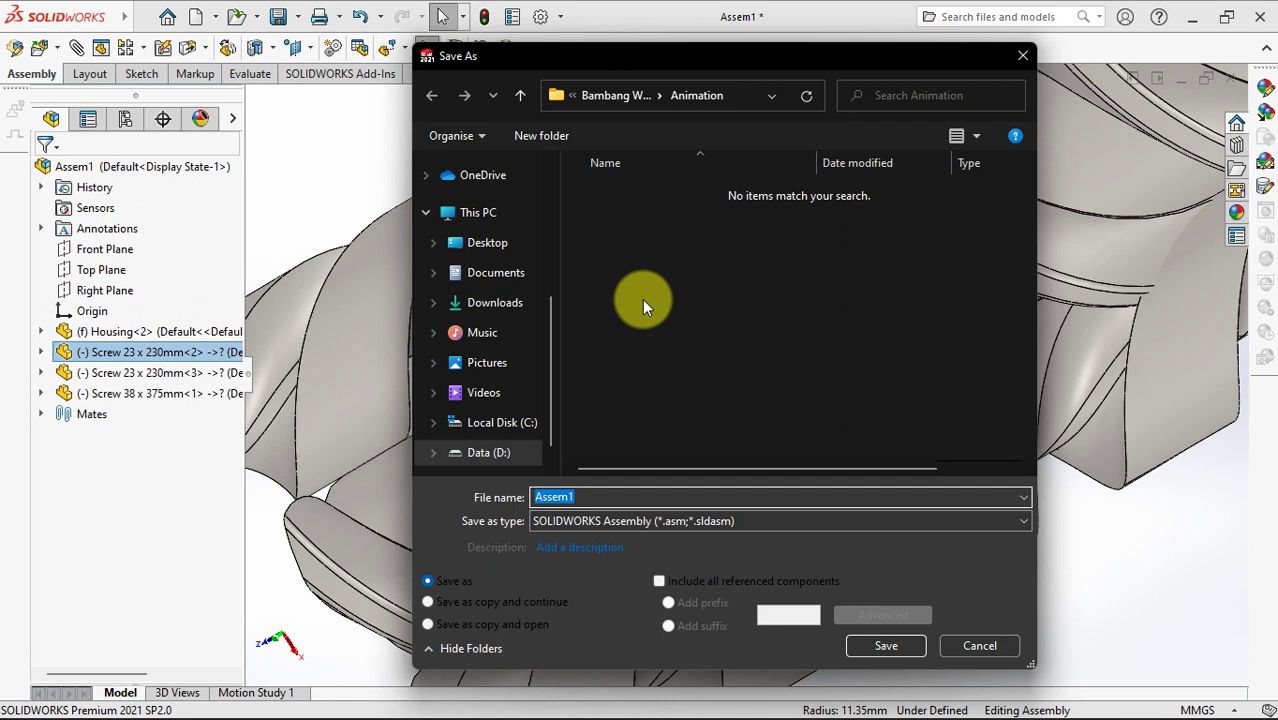
left_click(602, 497)
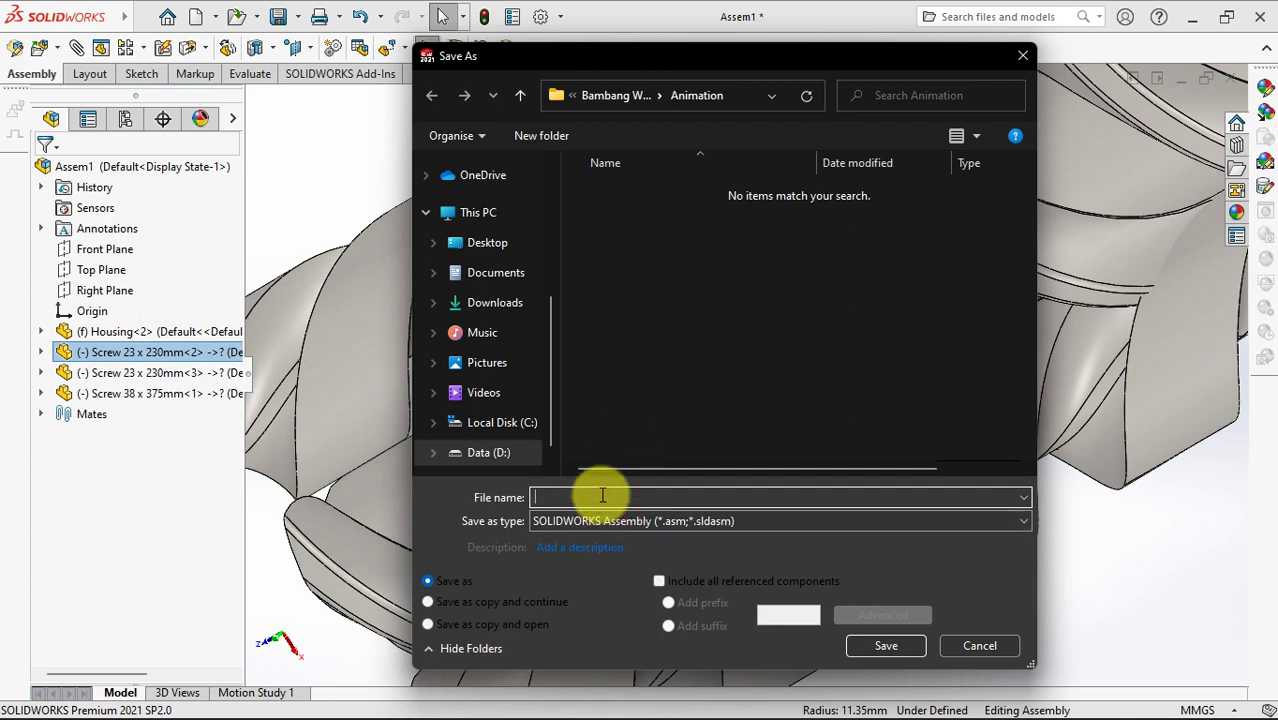
type("Screw Animation")
key("Return")
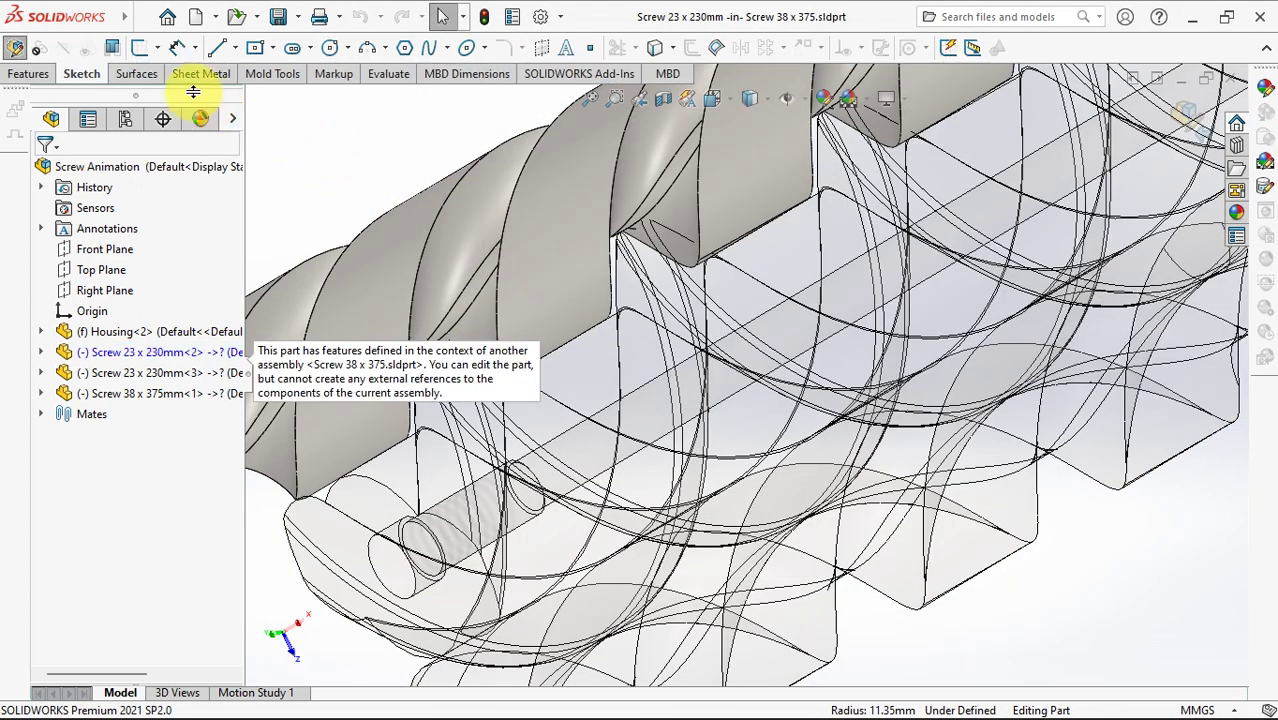
Place a 3D sketch point on the small screw's helical flight edge.
left_click(157, 50)
left_click(177, 91)
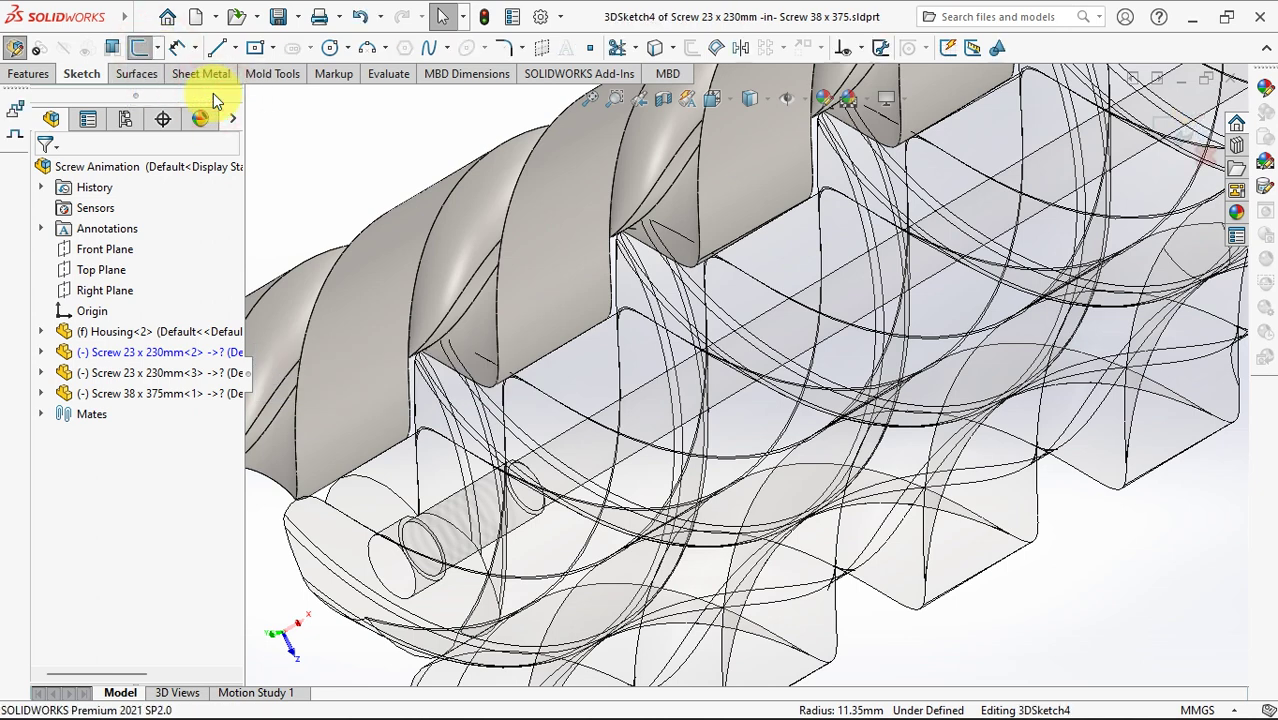
left_click(589, 50)
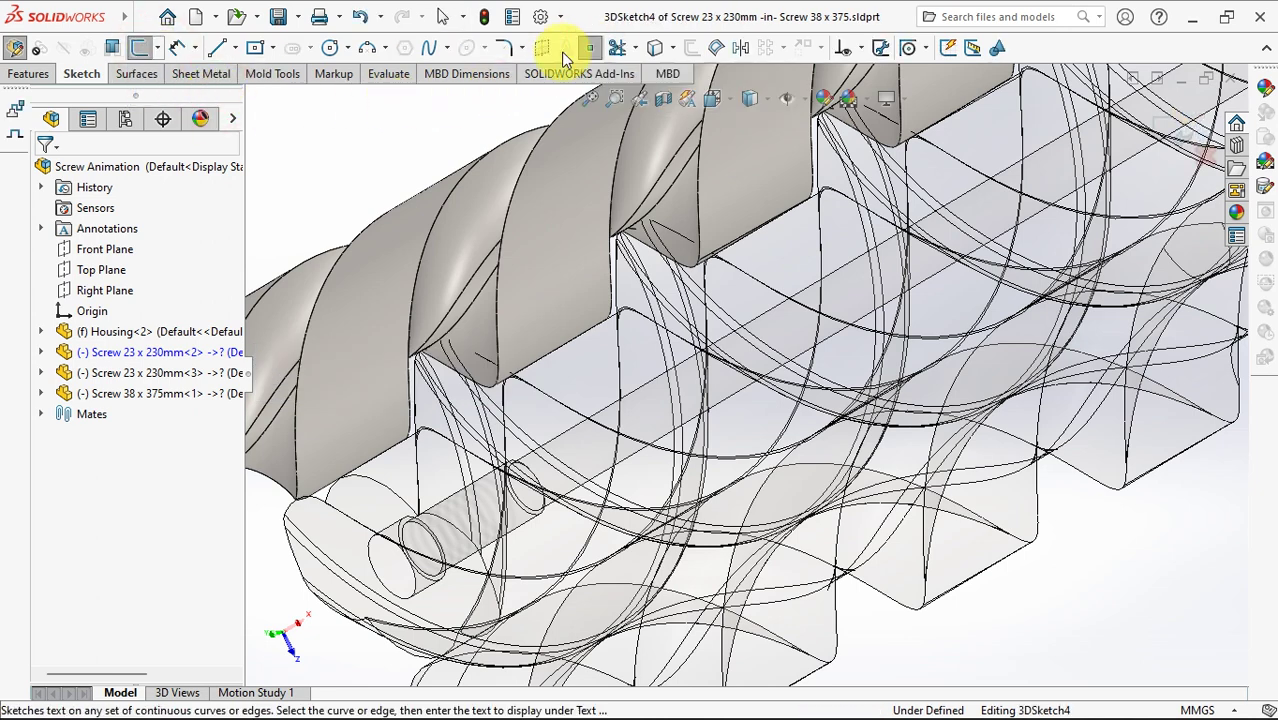
left_click(612, 272)
left_click(43, 166)
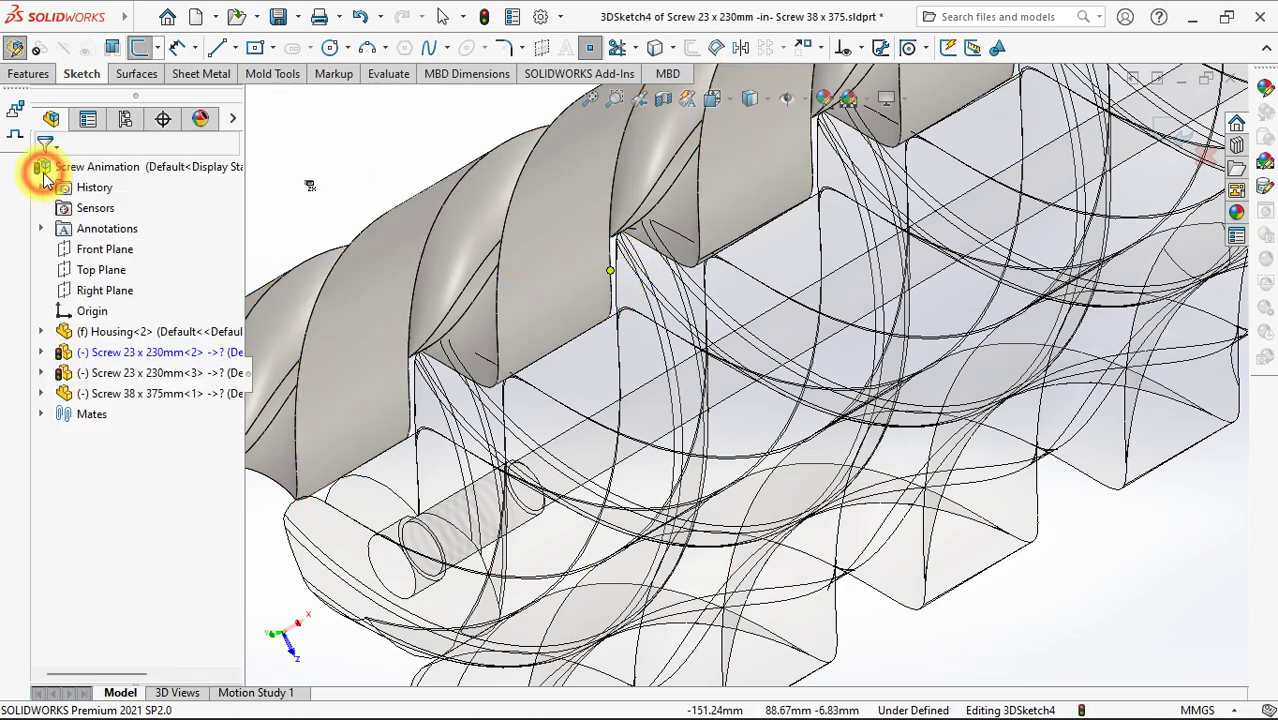
Exit the 3D sketch and return to editing the assembly.
middle_click_drag(333, 133, 334, 328, "shift")
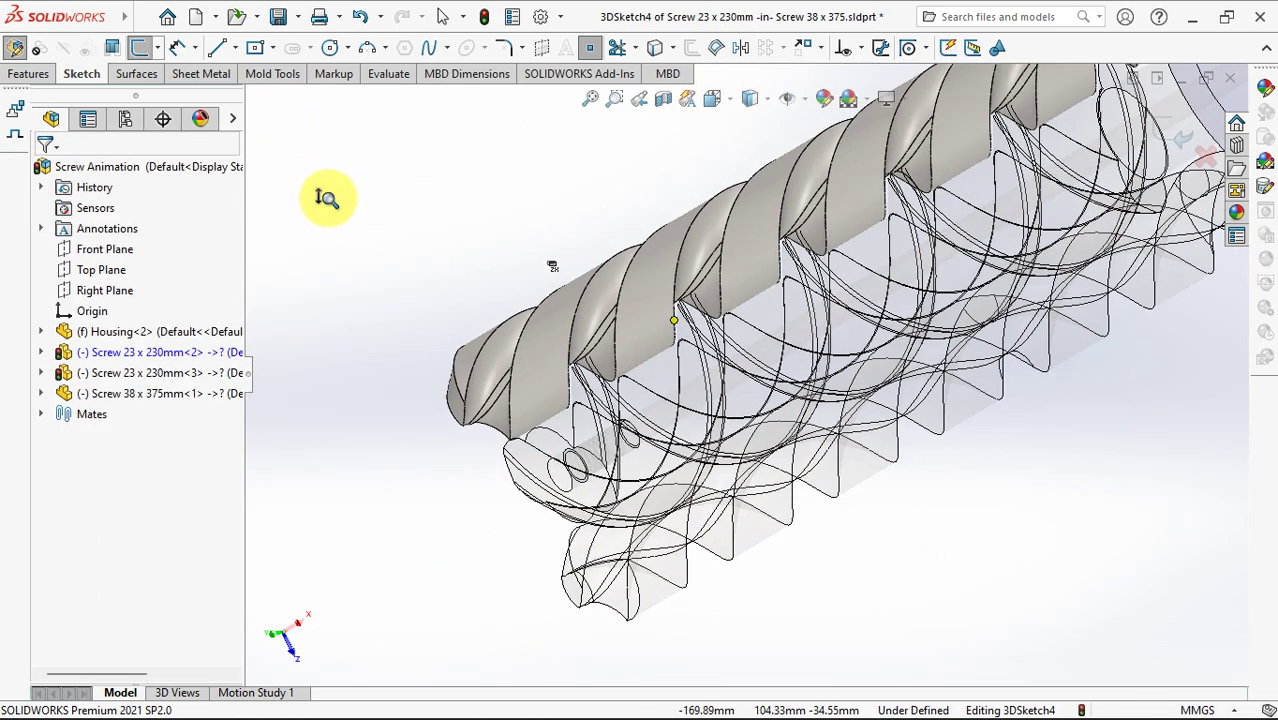
left_click(1181, 141)
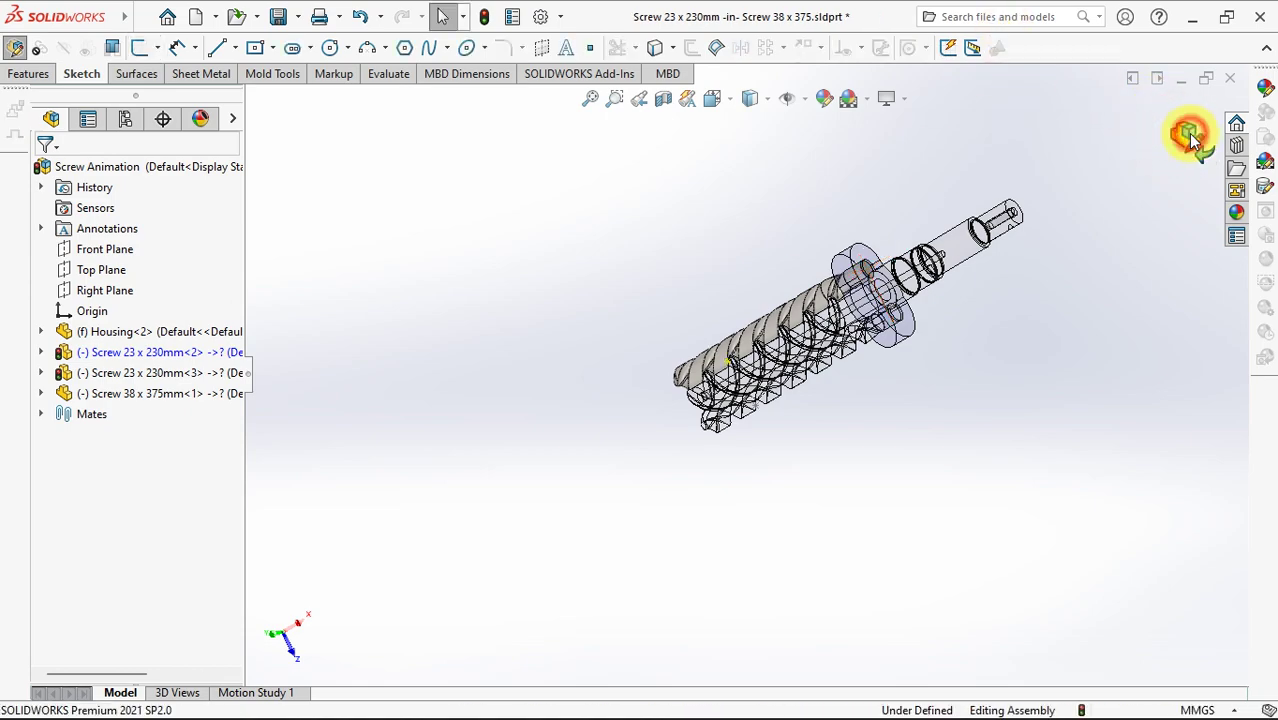
left_click(1190, 140)
Mate the sketch point coincident with a large-screw face.
mouse_move(724, 438)
middle_mouse_down("shift")
mouse_move(676, 391)
mouse_move(733, 251)
mouse_move(736, 208)
middle_mouse_up("shift")
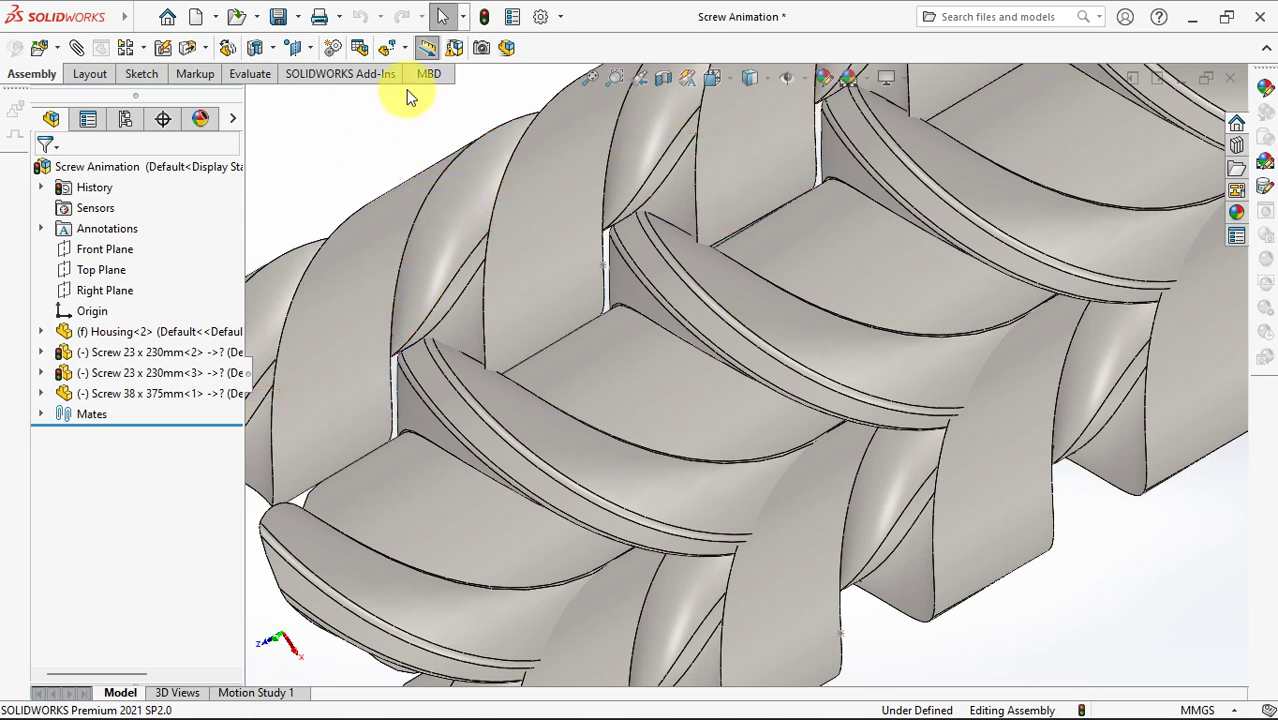
left_click(76, 46)
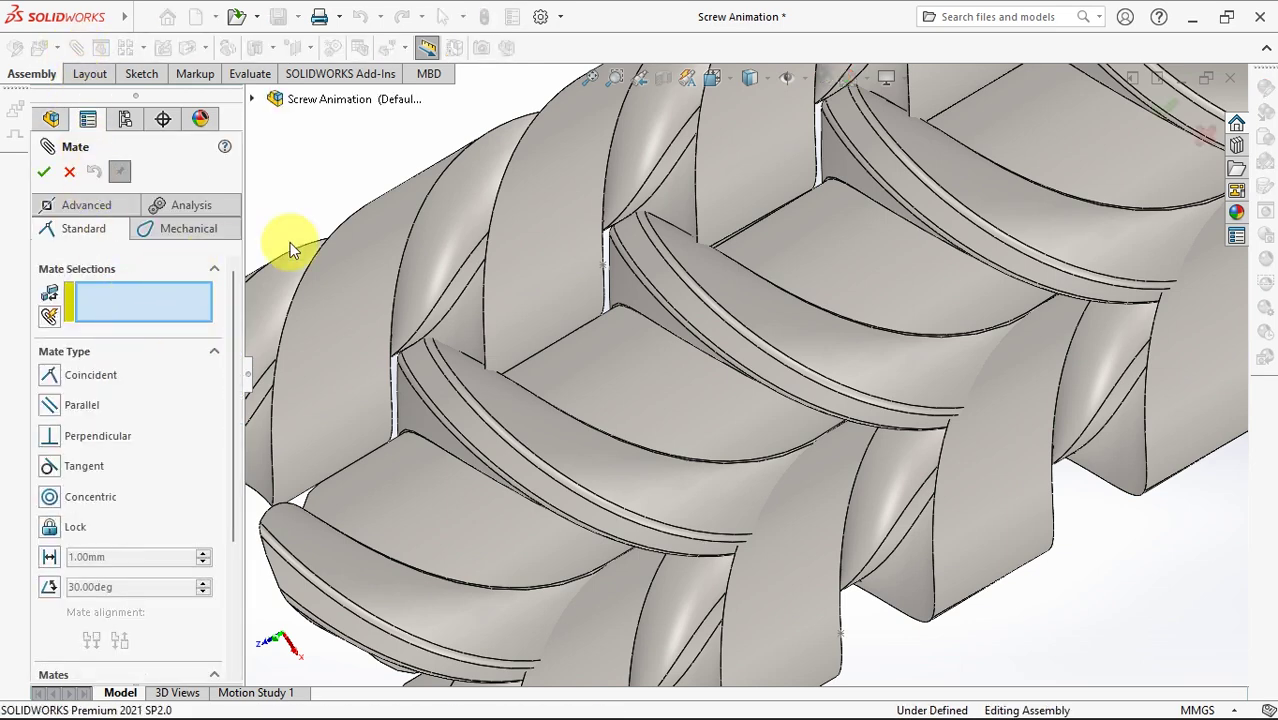
left_click(608, 271)
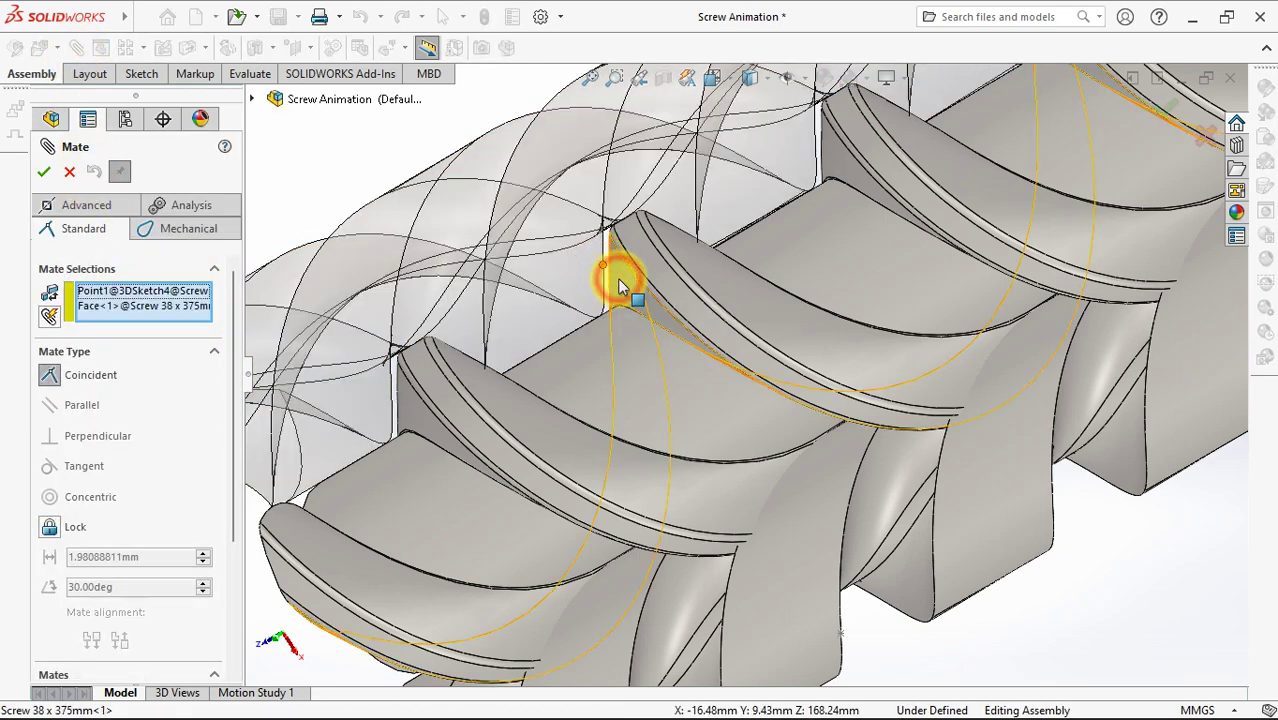
left_click(595, 260)
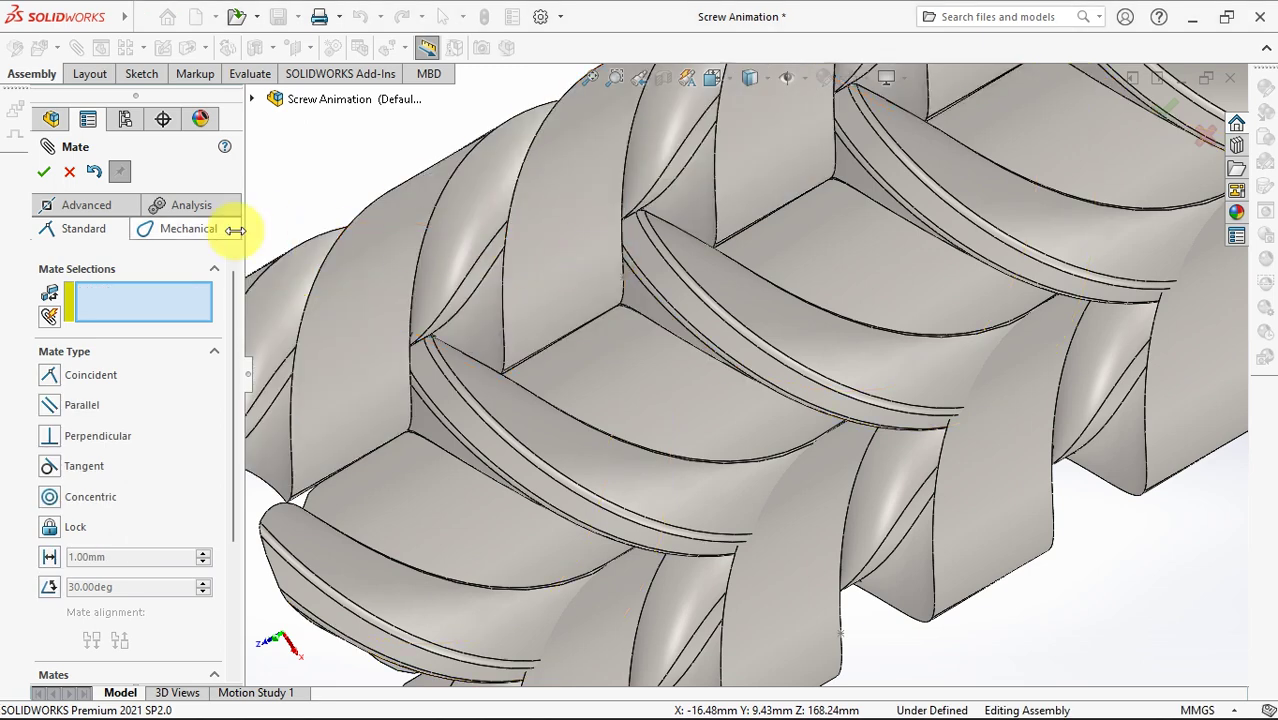
Pick both Screw 23 x 230mm Top Planes from the flyout tree and mate them coincident.
scroll(375, 200, "up", 3)
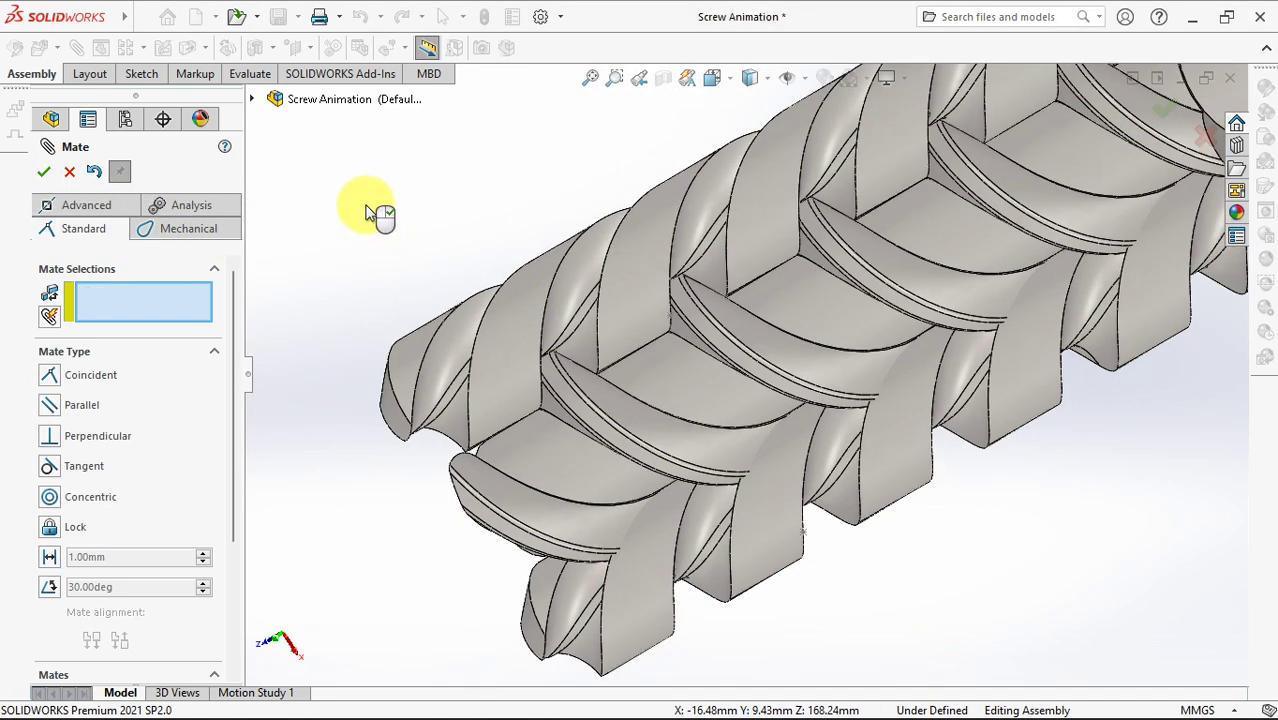
left_click(252, 99)
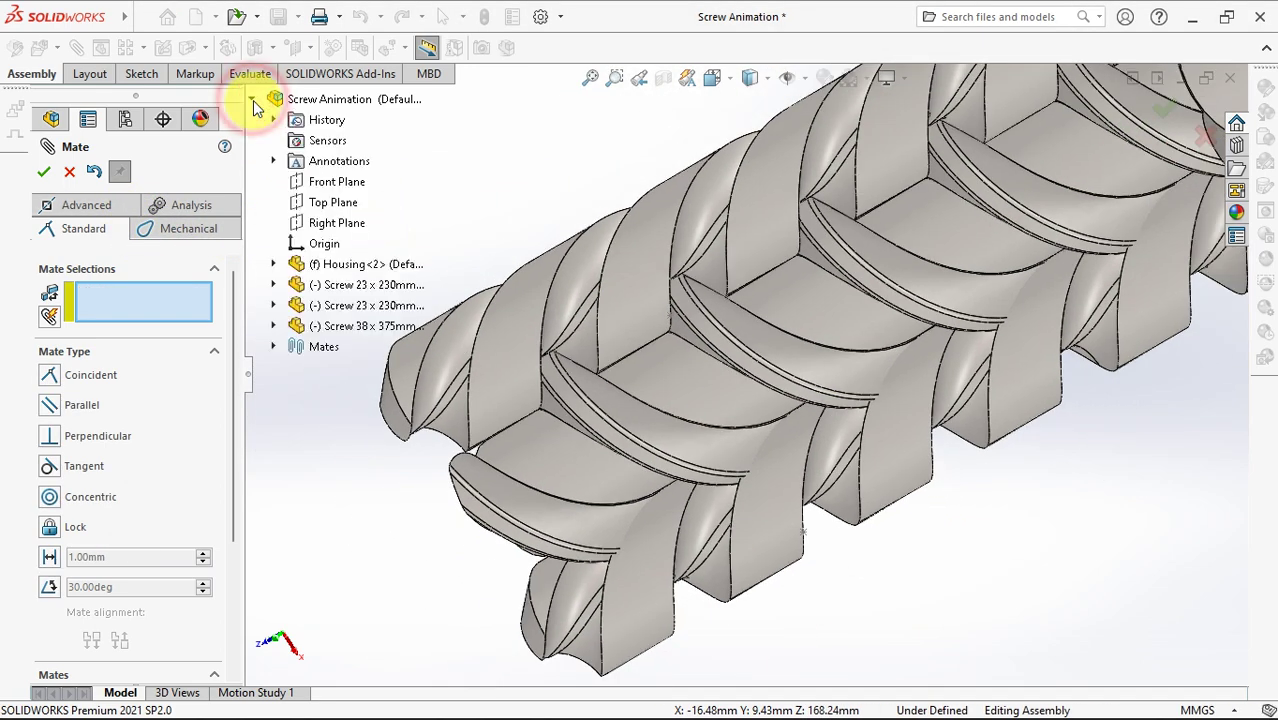
left_click(273, 285)
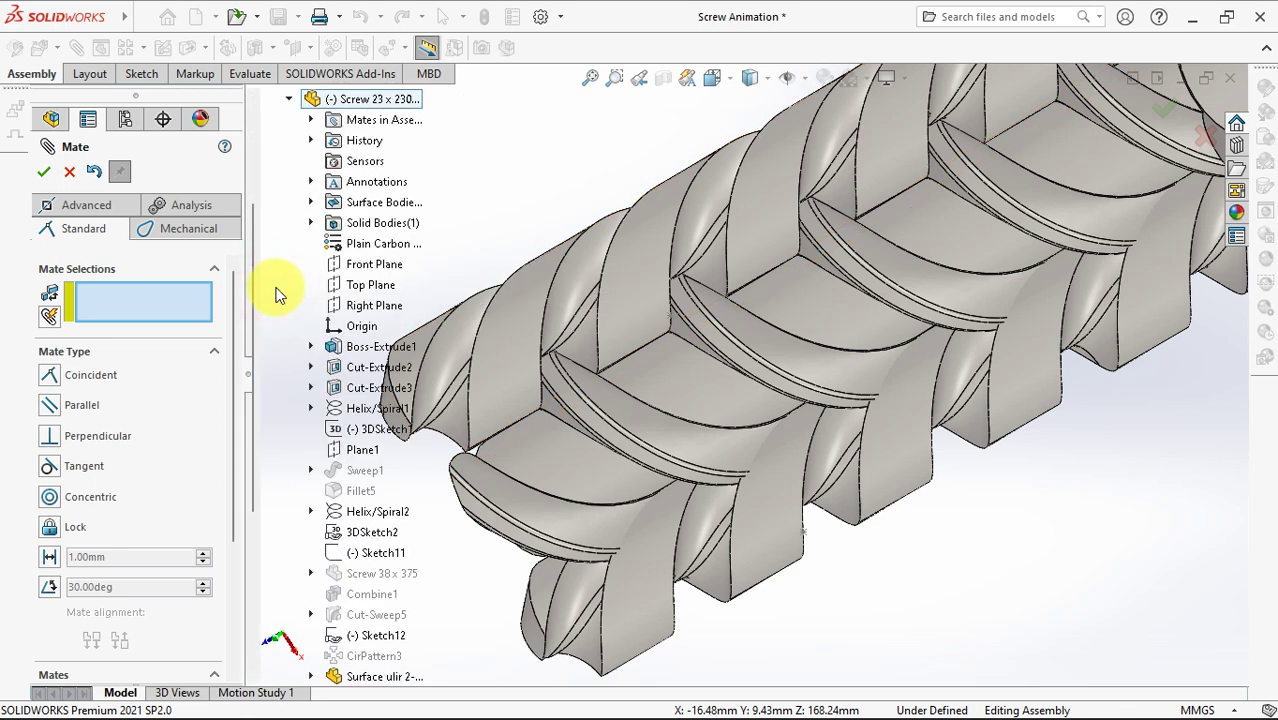
left_click(369, 286)
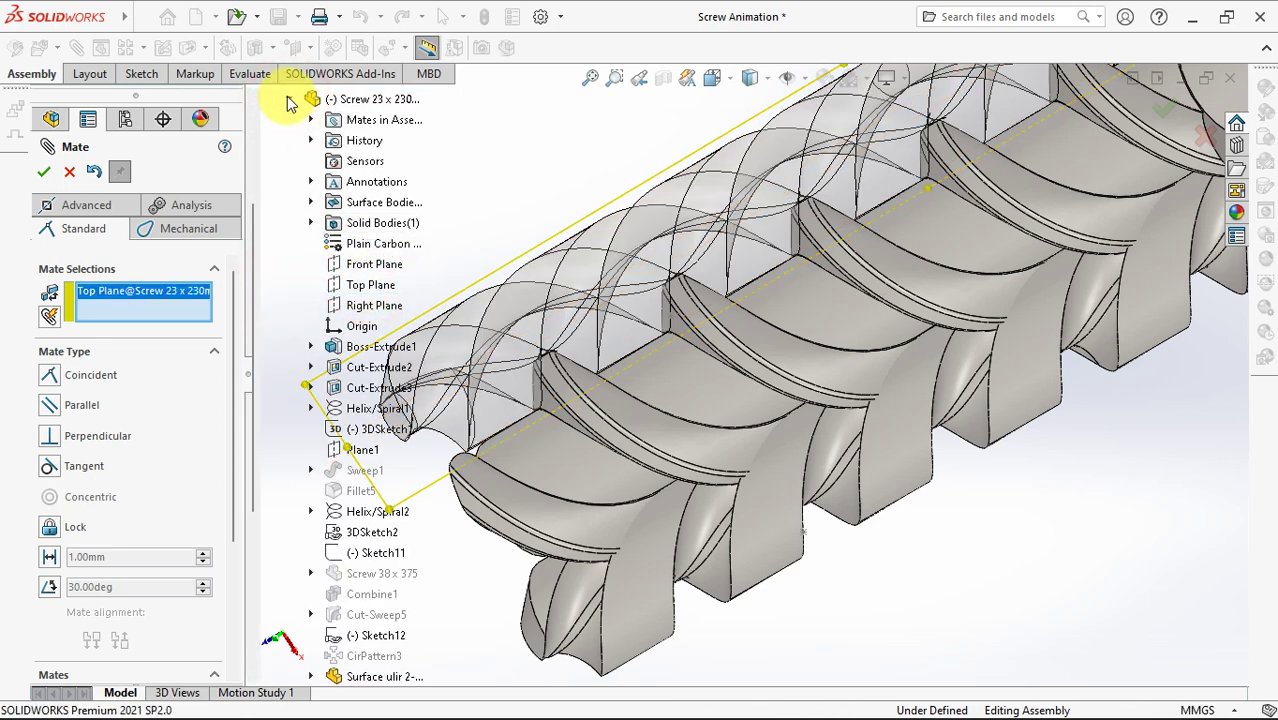
left_click(289, 99)
left_click(278, 313)
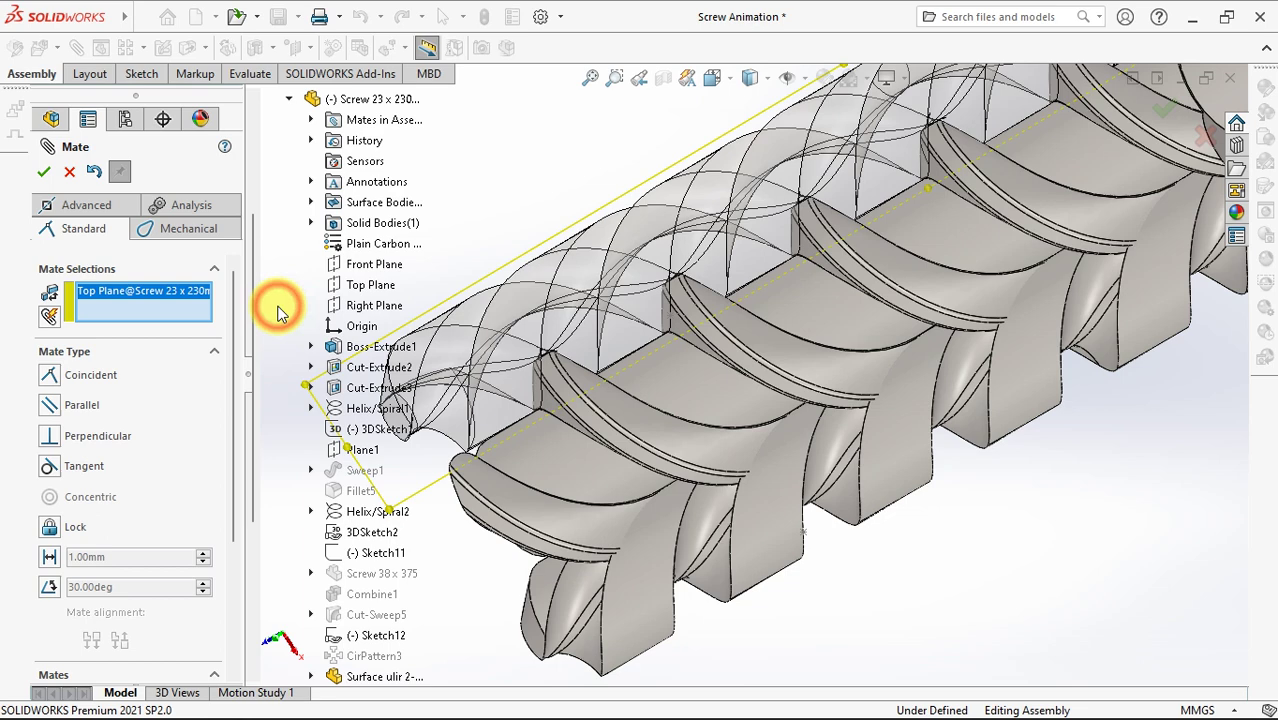
left_click(374, 285)
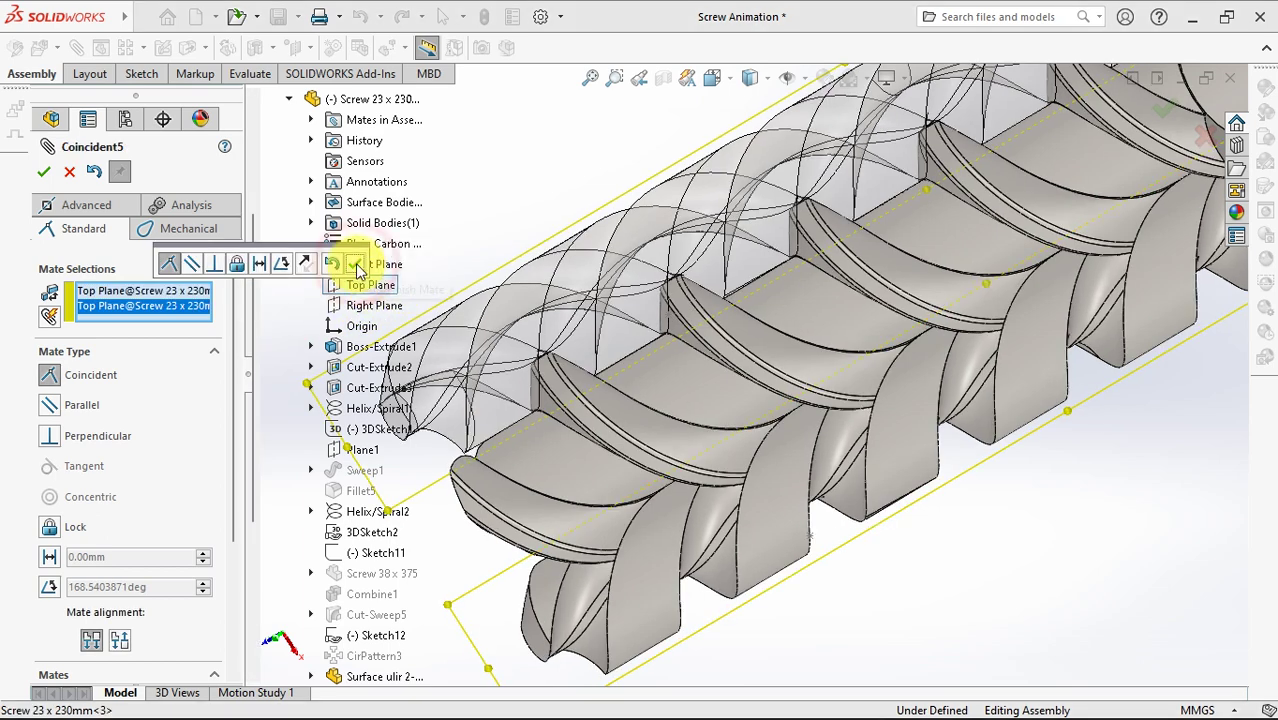
left_click(357, 268)
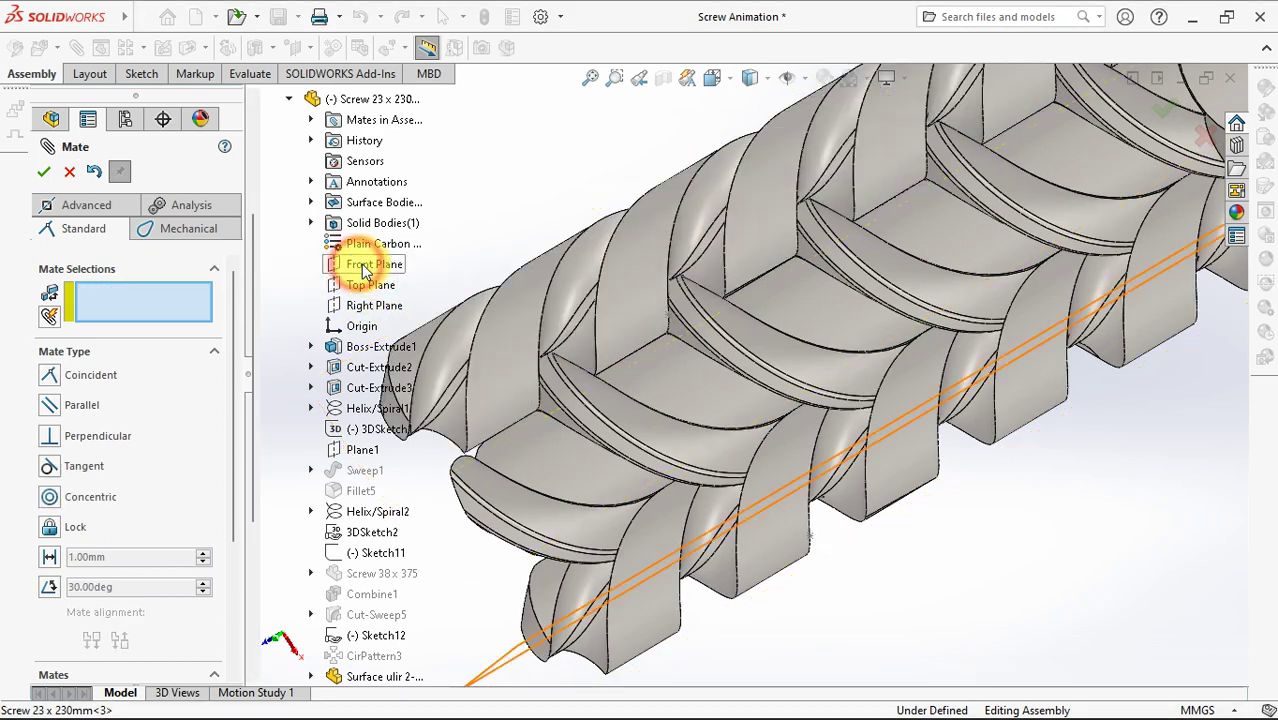
Add a 1mm:1mm gear mate between the large screw and the first small screw.
left_click(196, 231)
scroll(479, 185, "up", 2)
scroll(478, 192, "up", 2)
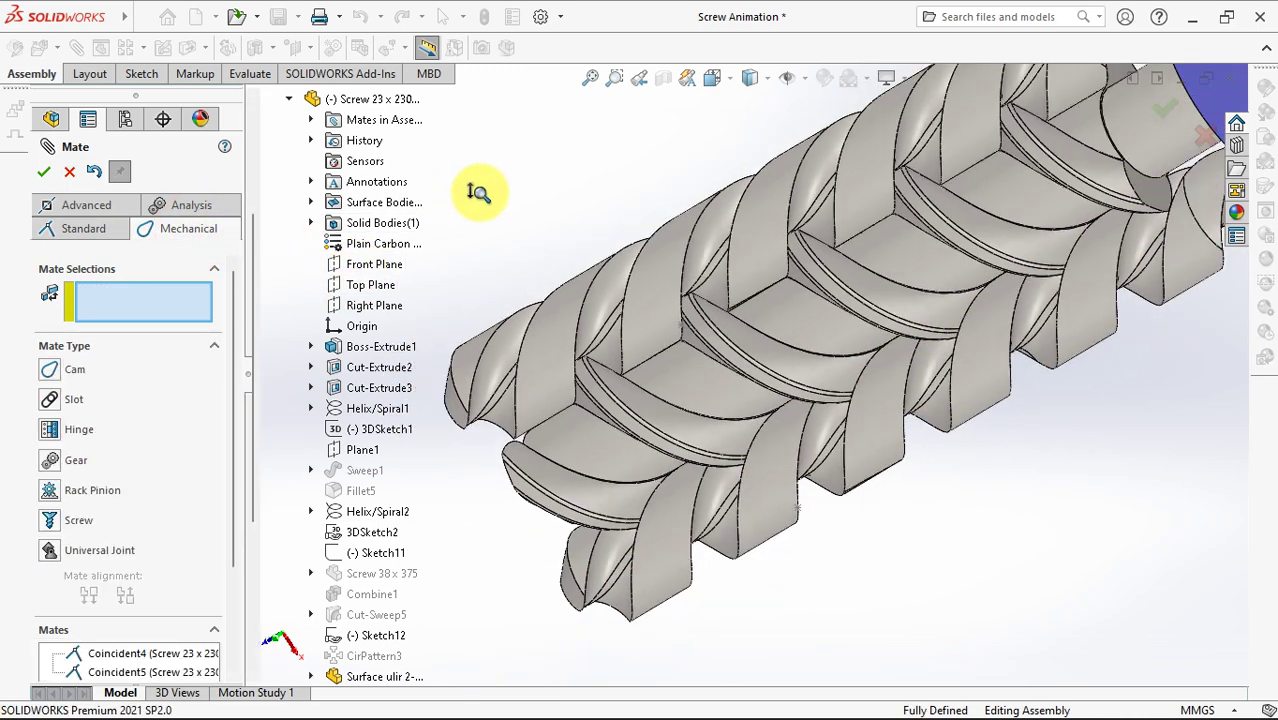
left_click(55, 468)
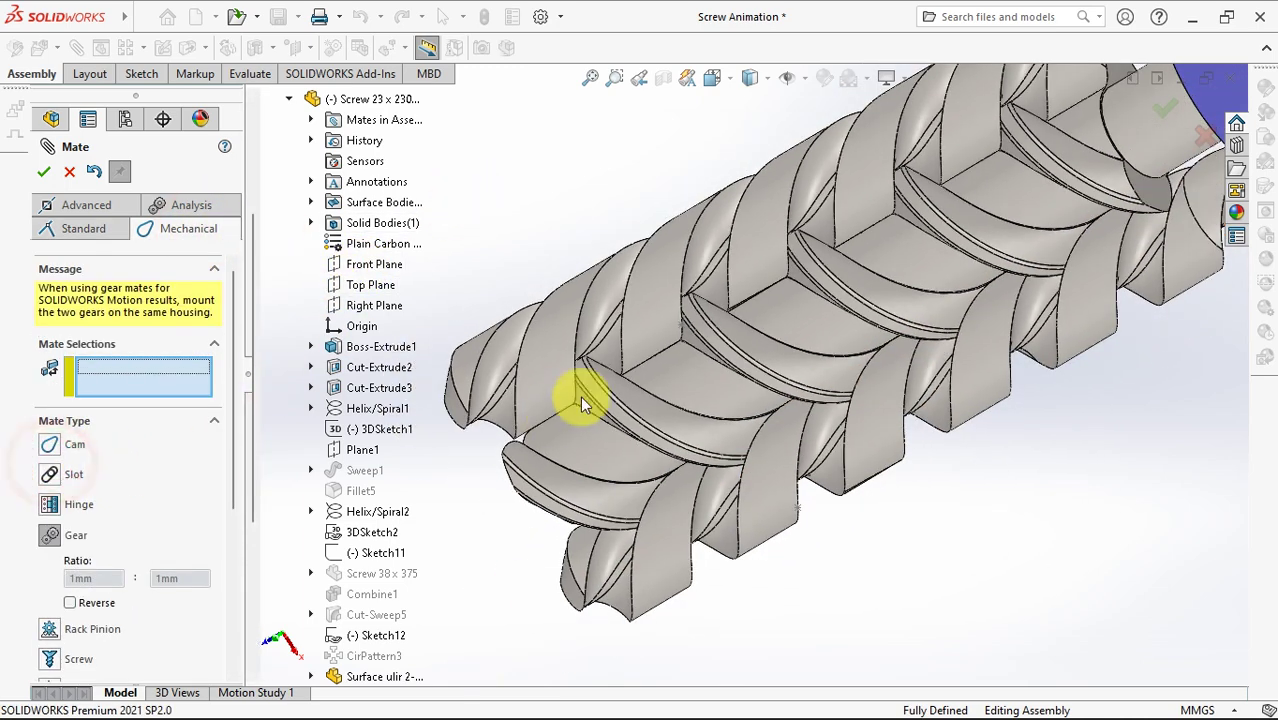
left_click(652, 325)
left_click(679, 370)
left_click(117, 578)
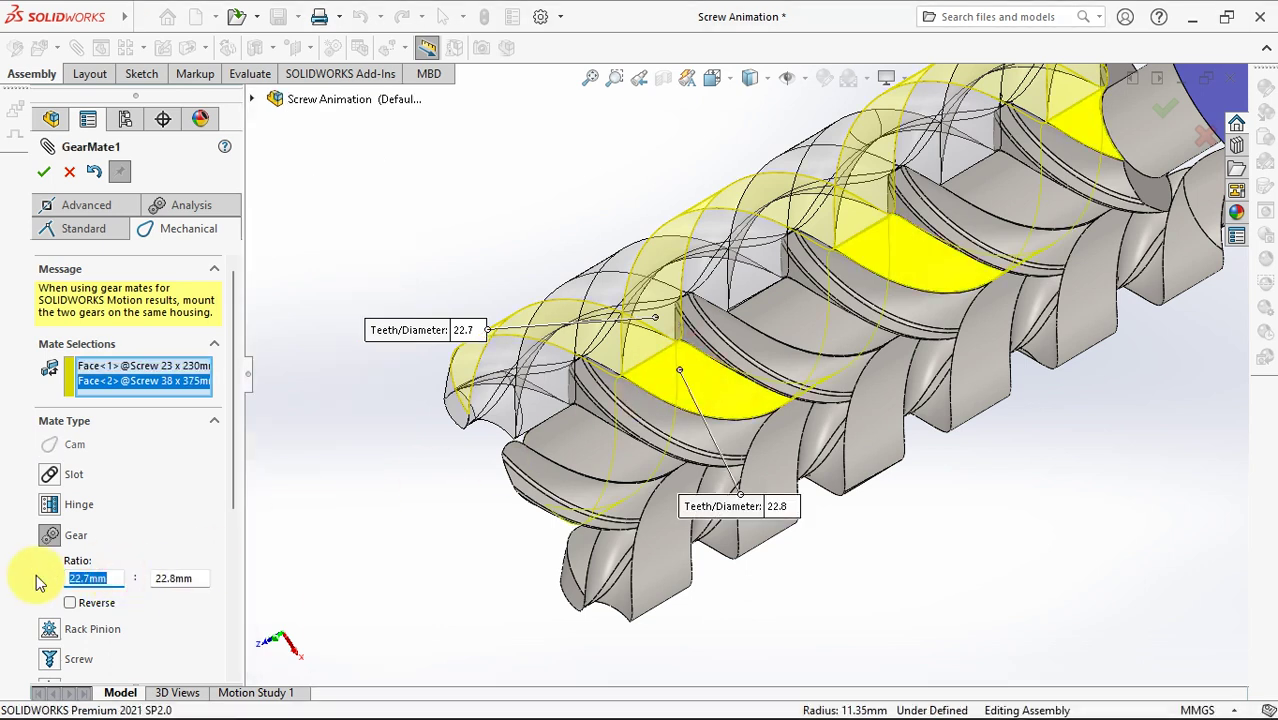
left_click(203, 577)
type("1")
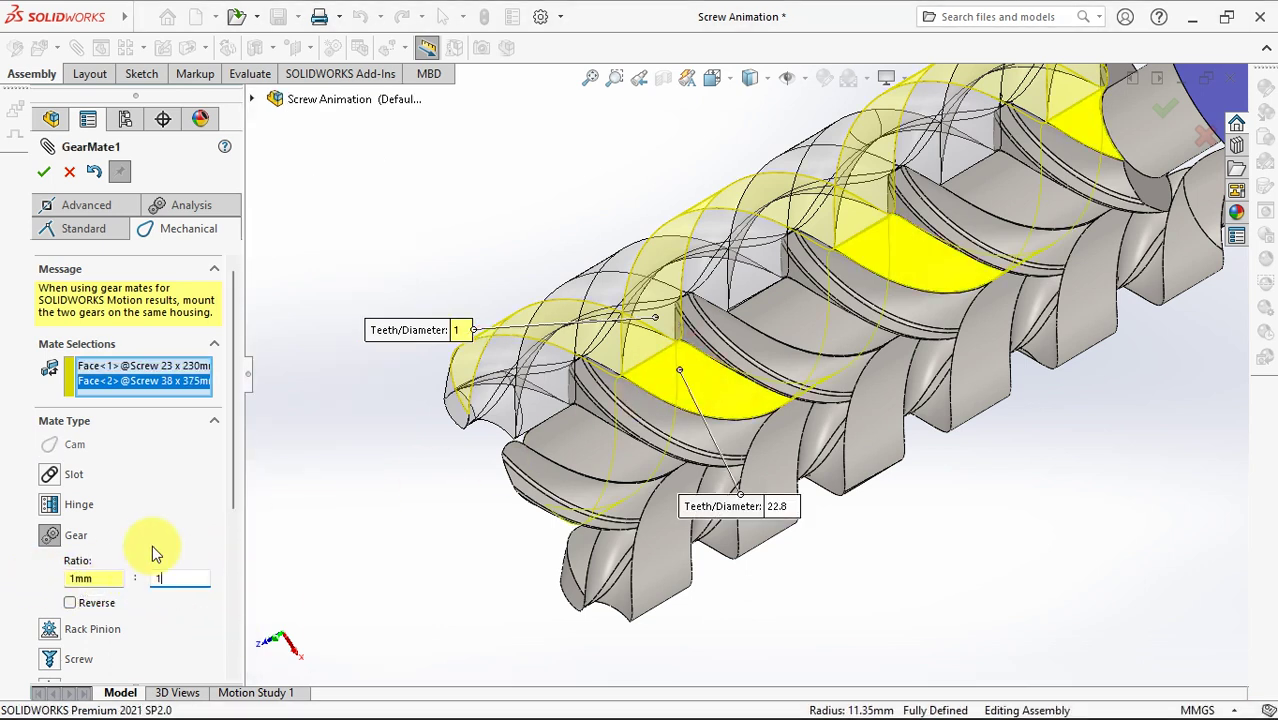
left_click(44, 172)
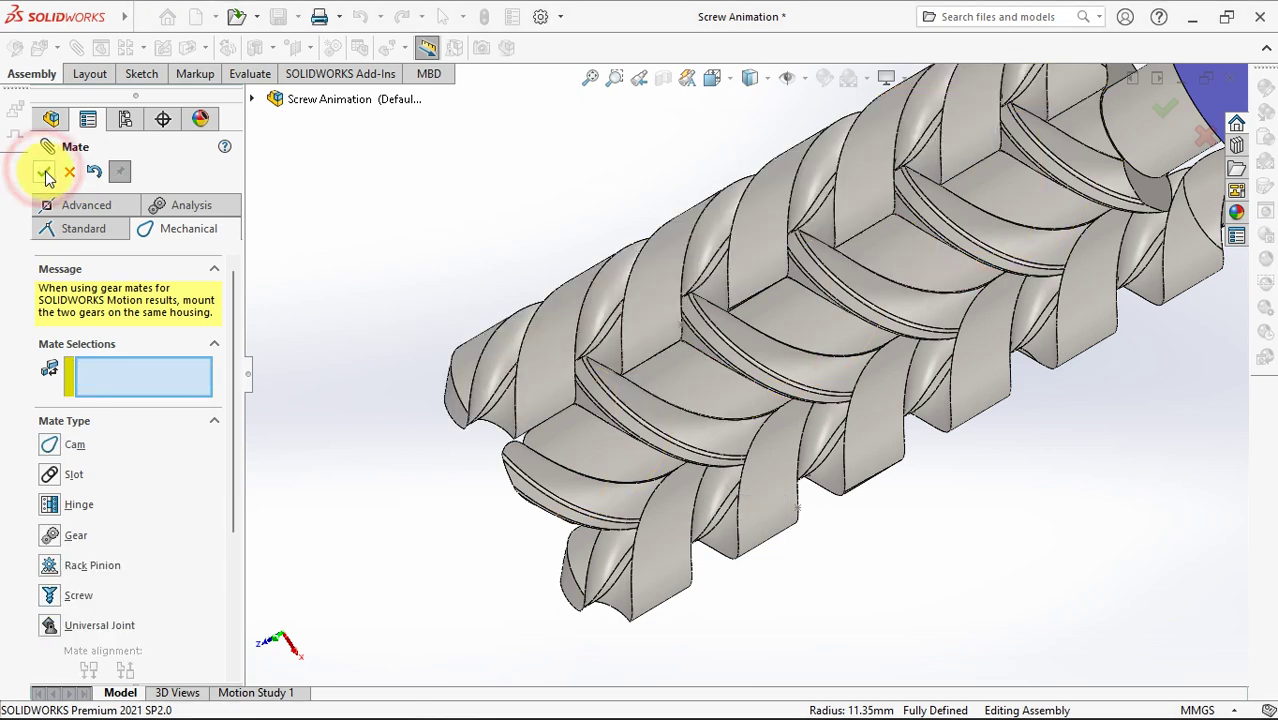
Add a 1:1 gear mate between the large screw and the other small screw, then close Mate.
left_click(690, 382)
left_click(776, 489)
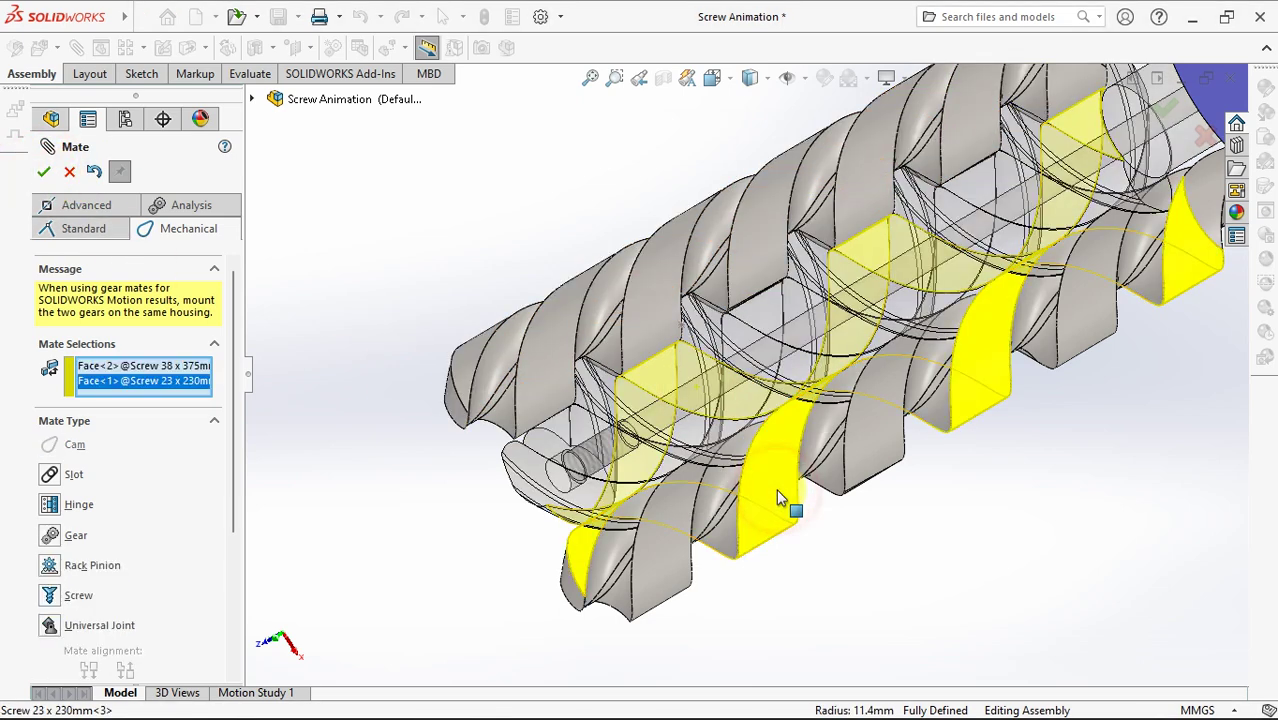
left_click(50, 536)
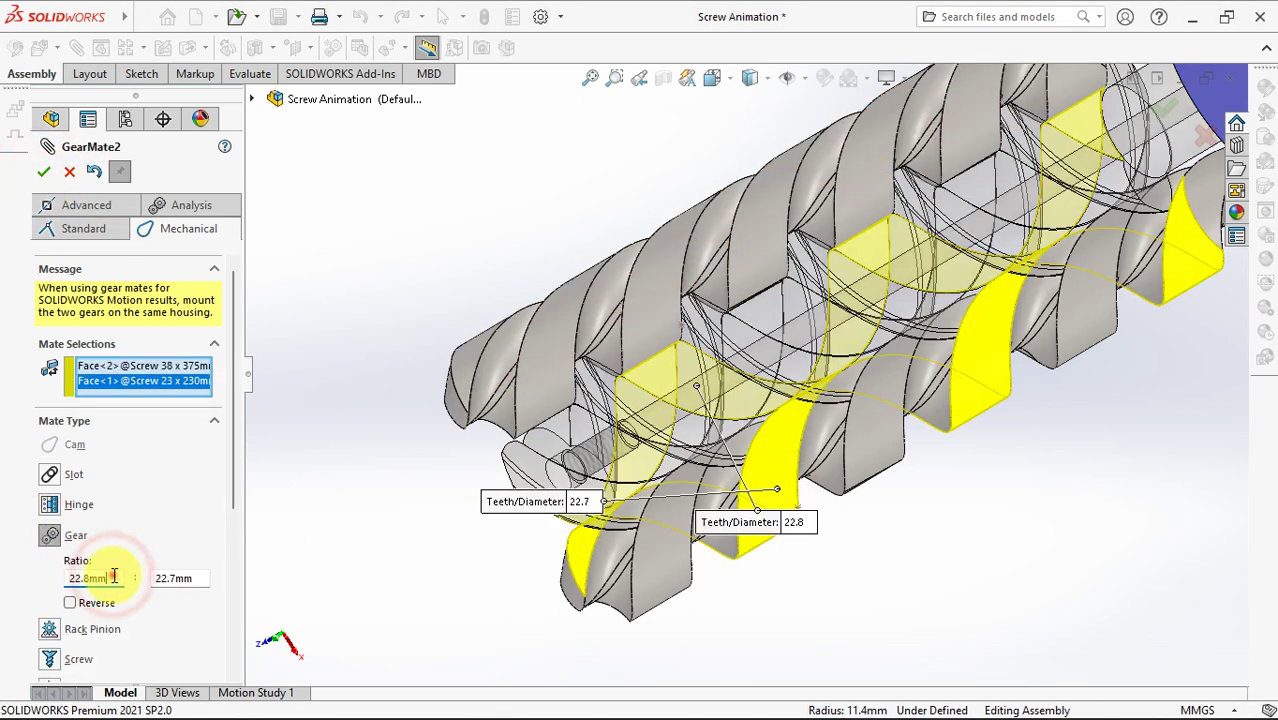
left_click(185, 578)
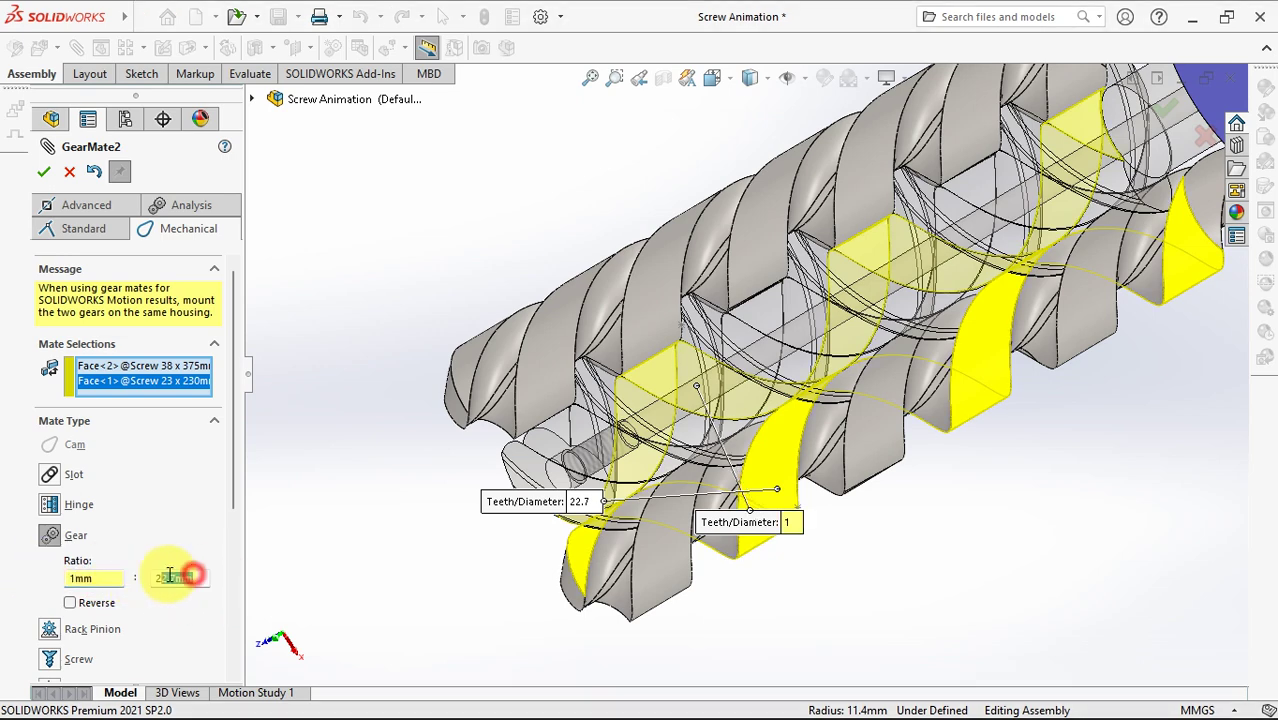
type("1")
key("Return")
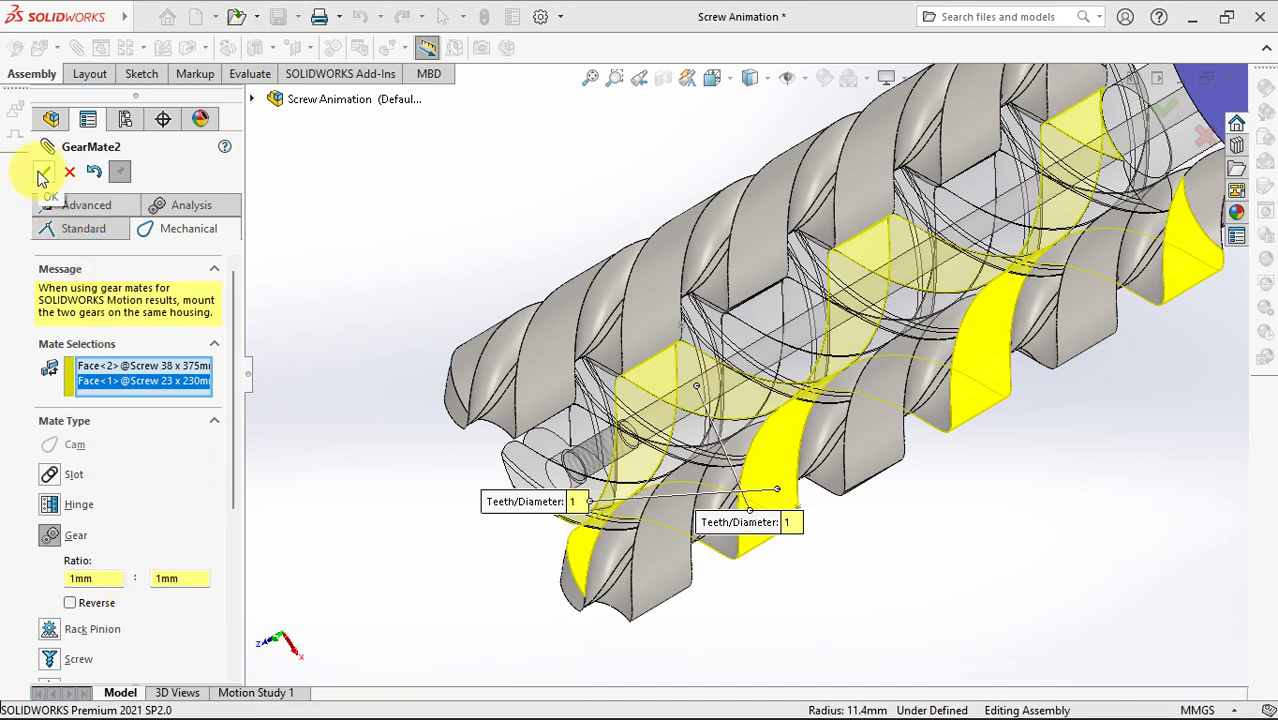
left_click(43, 177)
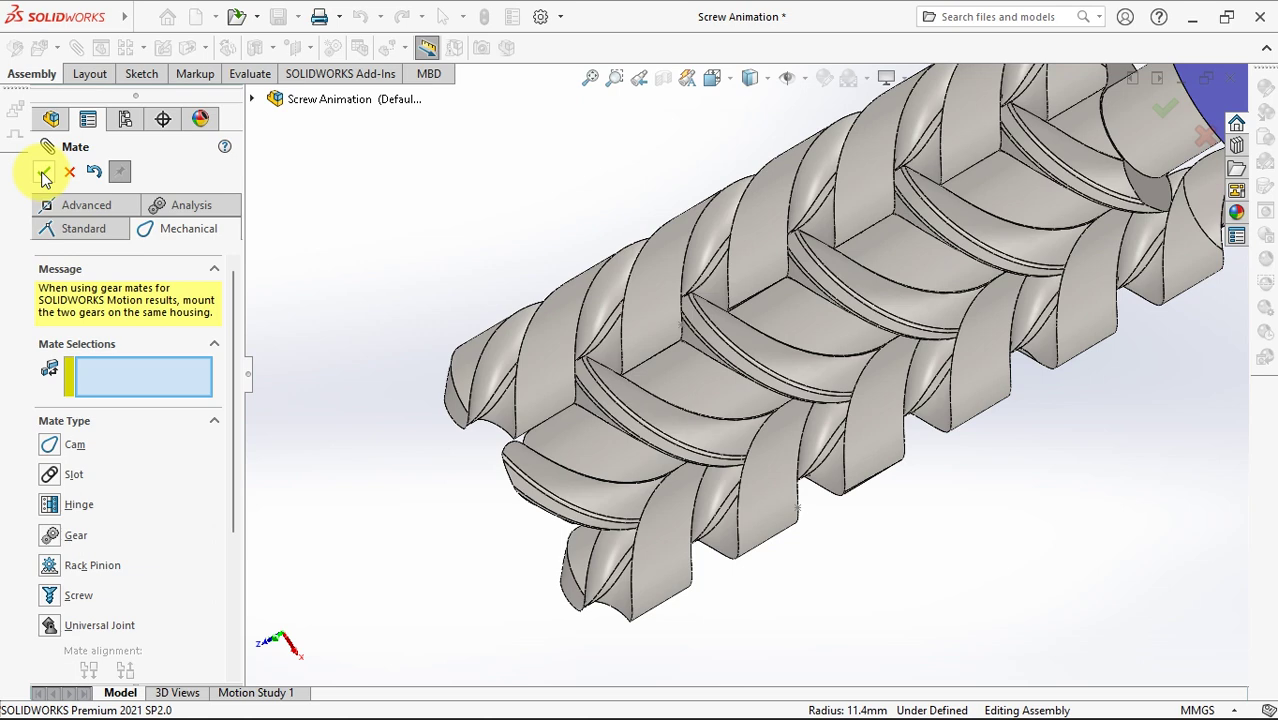
left_click(43, 177)
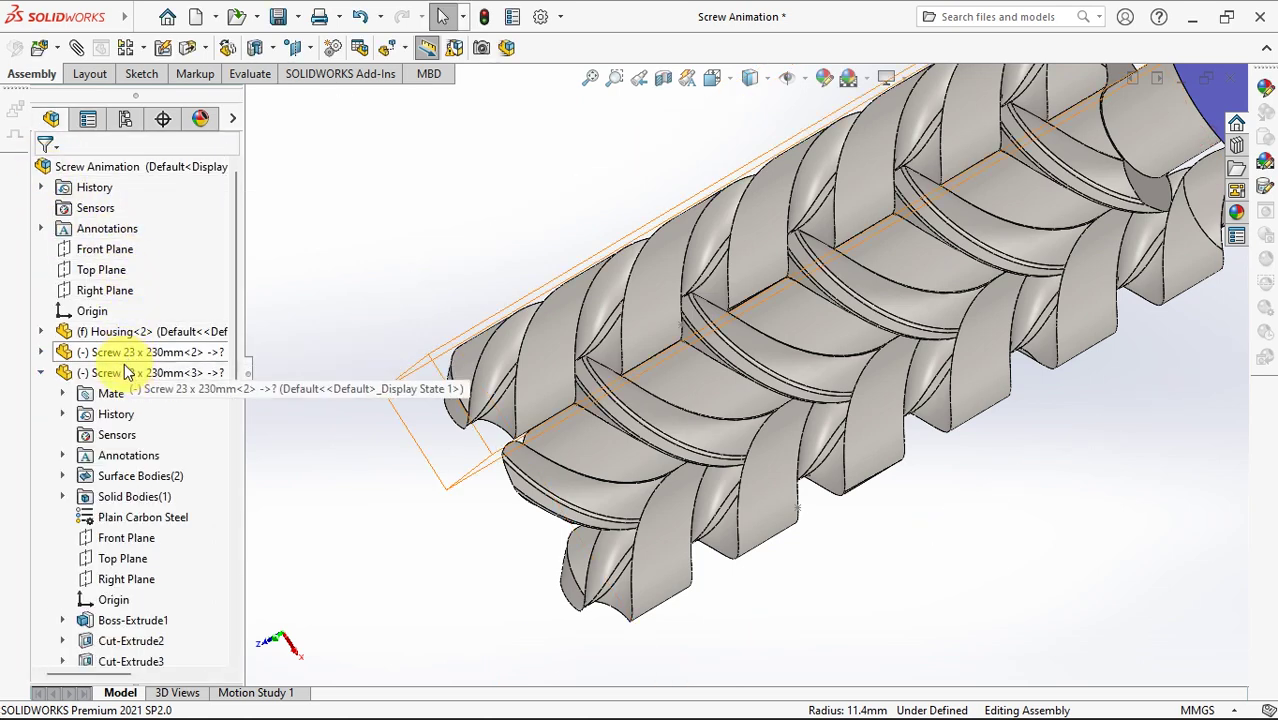
Suppress the Coincident4 and Coincident5 mates under the screw's Mates folder.
scroll(80, 330, "down", 3)
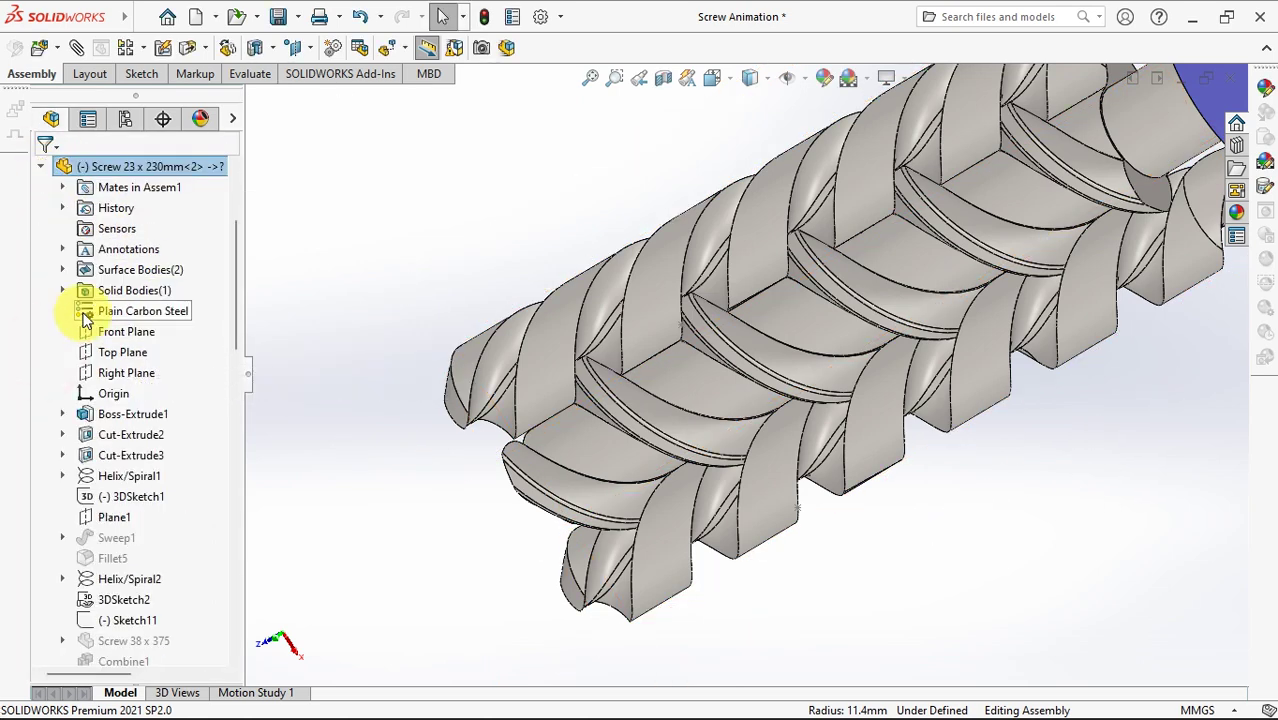
left_click(63, 190)
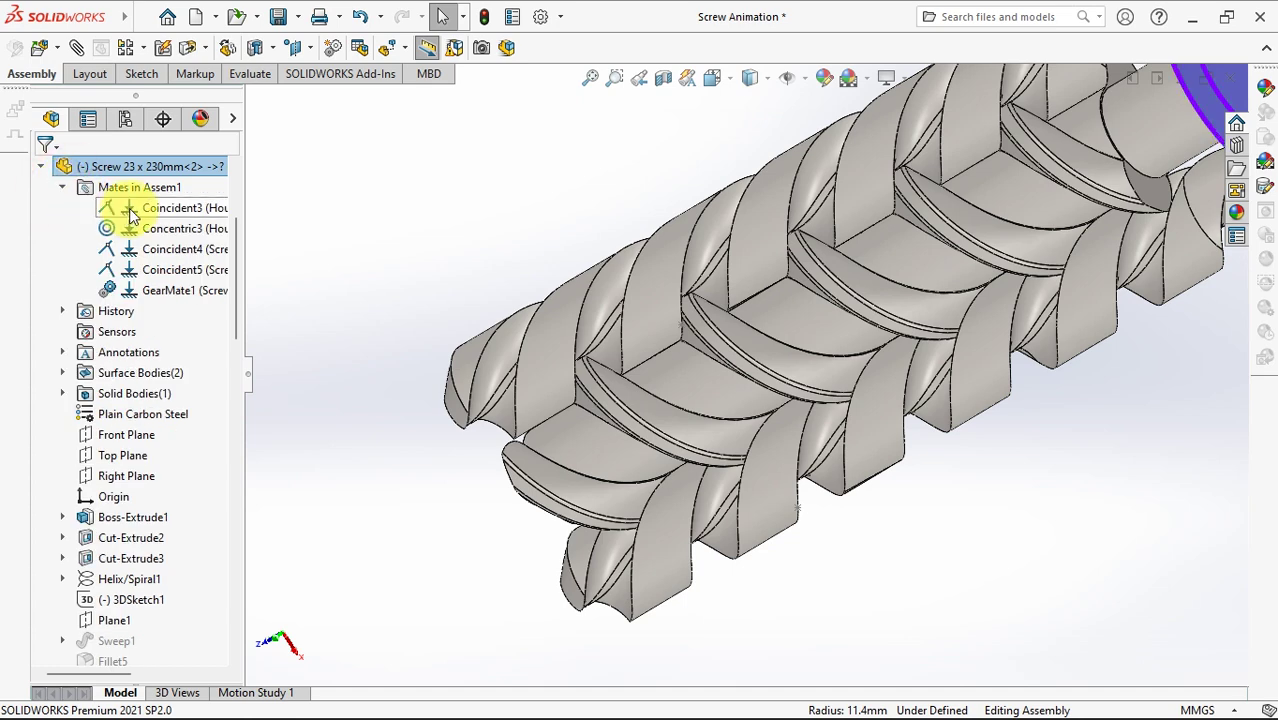
left_click(131, 252)
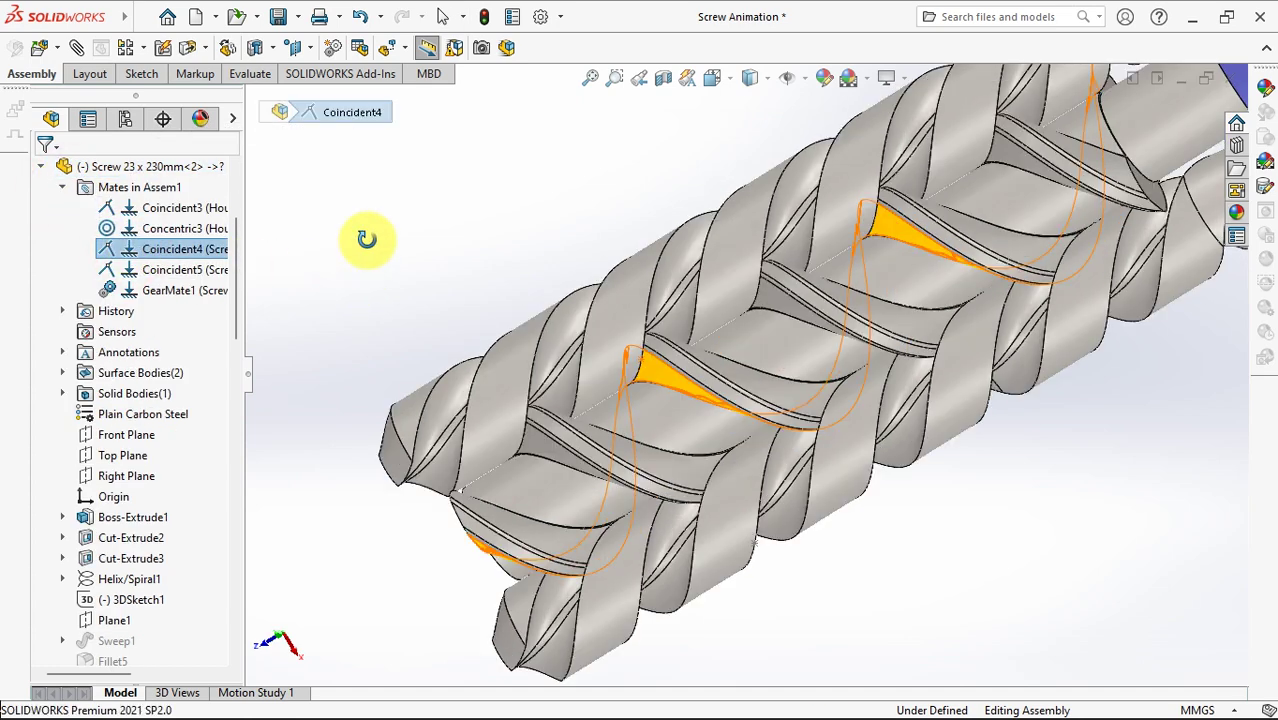
left_click(112, 245)
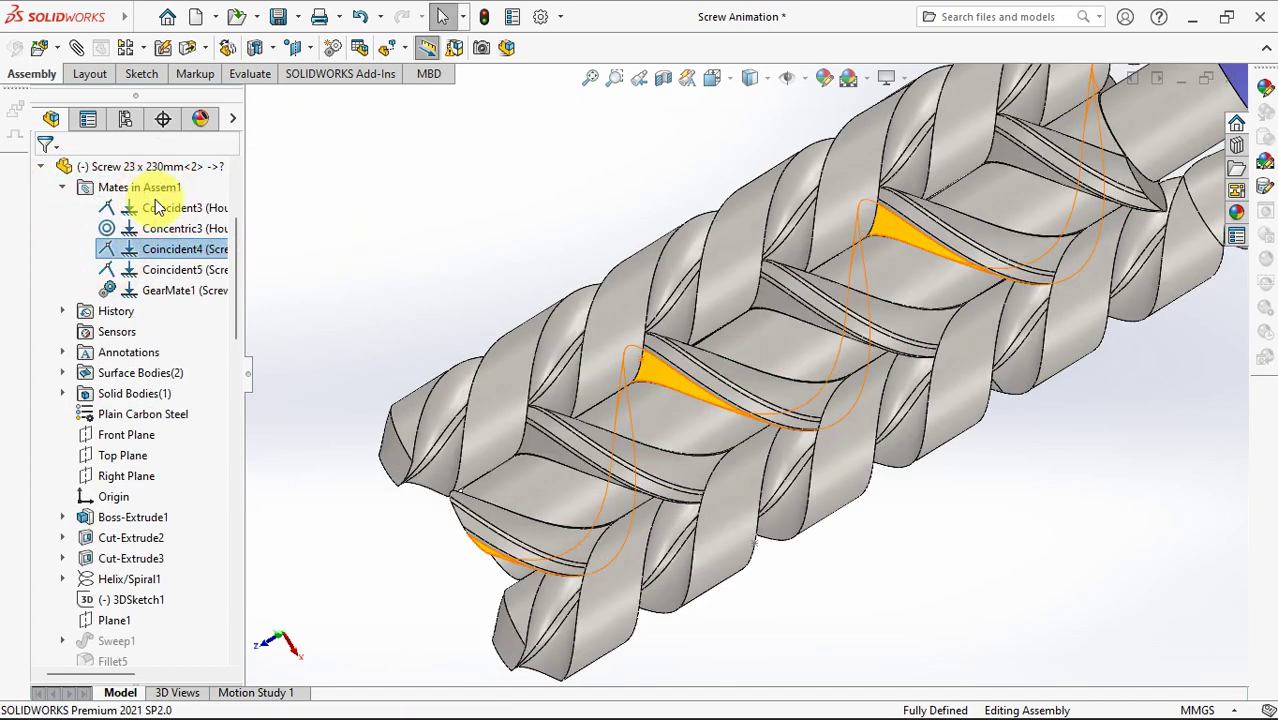
left_click(155, 198)
left_click(118, 276)
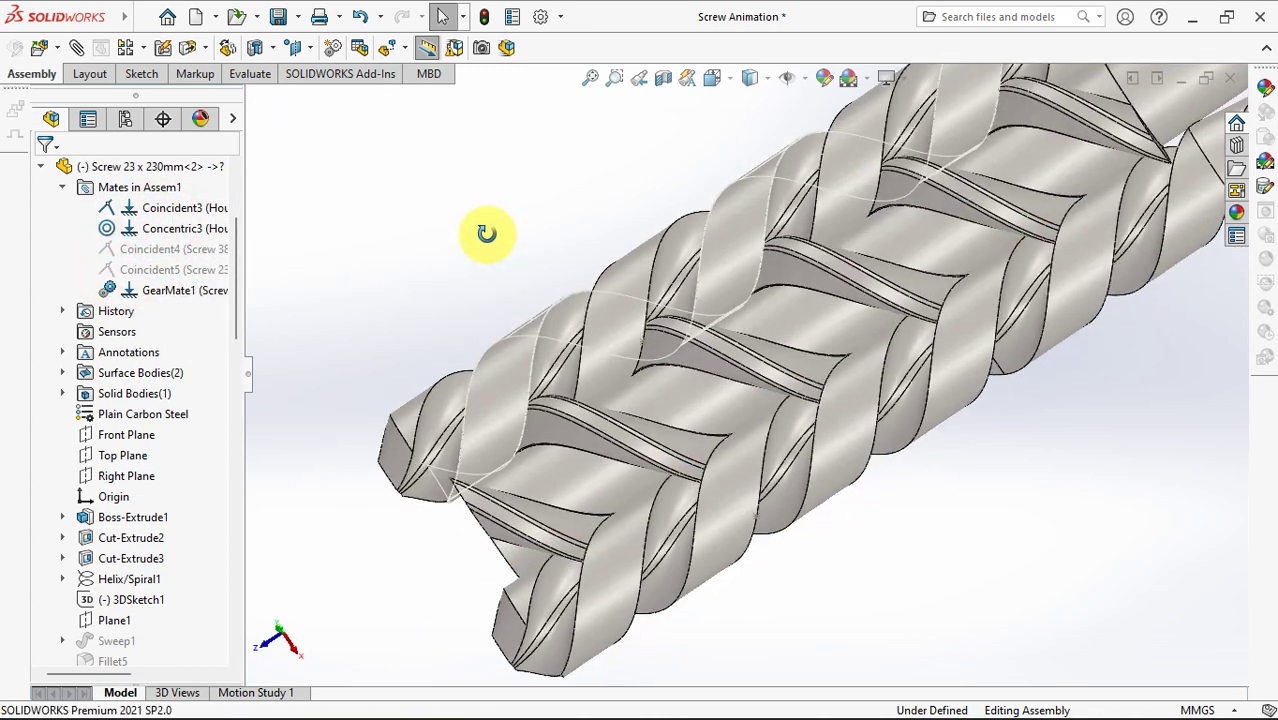
Drag the screws to check they rotate and mesh together.
left_click_drag(415, 448, 536, 465)
left_click(456, 442)
mouse_move(460, 475)
left_mouse_down()
mouse_move(456, 523)
mouse_move(479, 551)
mouse_move(428, 349)
mouse_move(479, 508)
mouse_move(442, 248)
left_mouse_up()
mouse_move(442, 248)
middle_mouse_down()
mouse_move(675, 387)
mouse_move(693, 257)
mouse_move(712, 264)
middle_mouse_up()
scroll(716, 276, "up", 2)
scroll(713, 285, "up", 1)
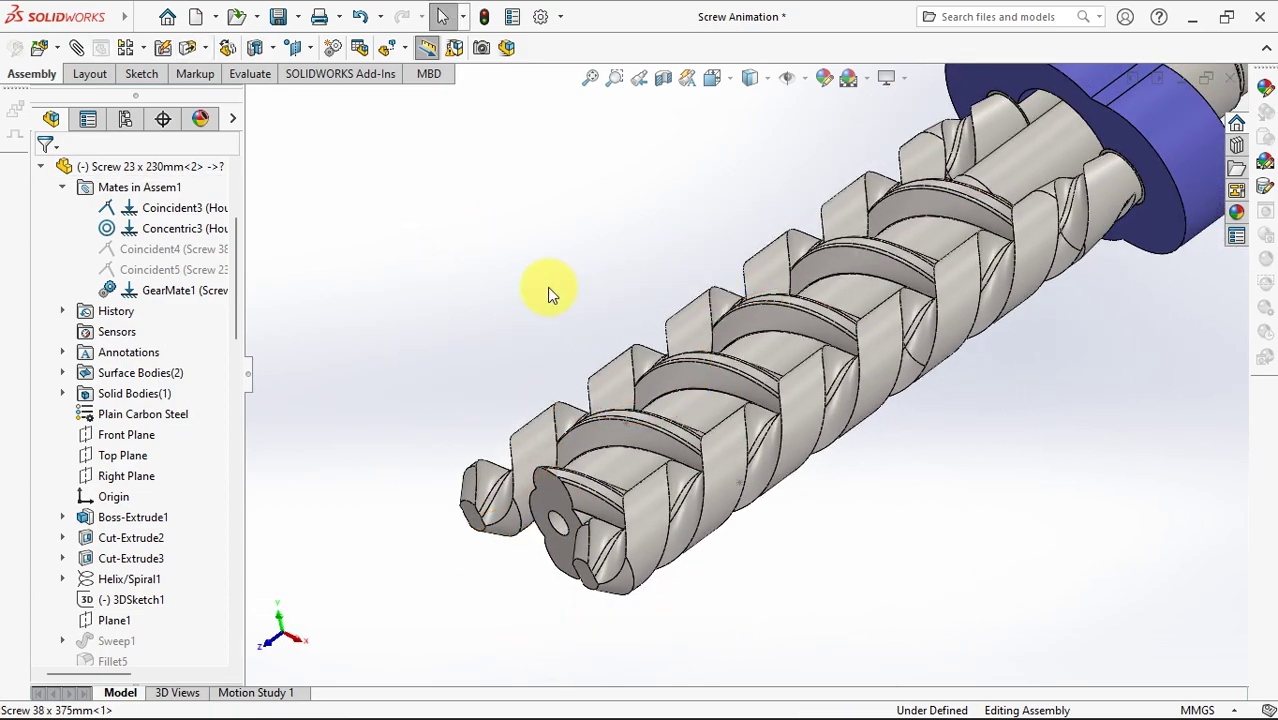
Open Motion Study 1, expand its timeline, and keep the study type as Animation.
left_click(268, 691)
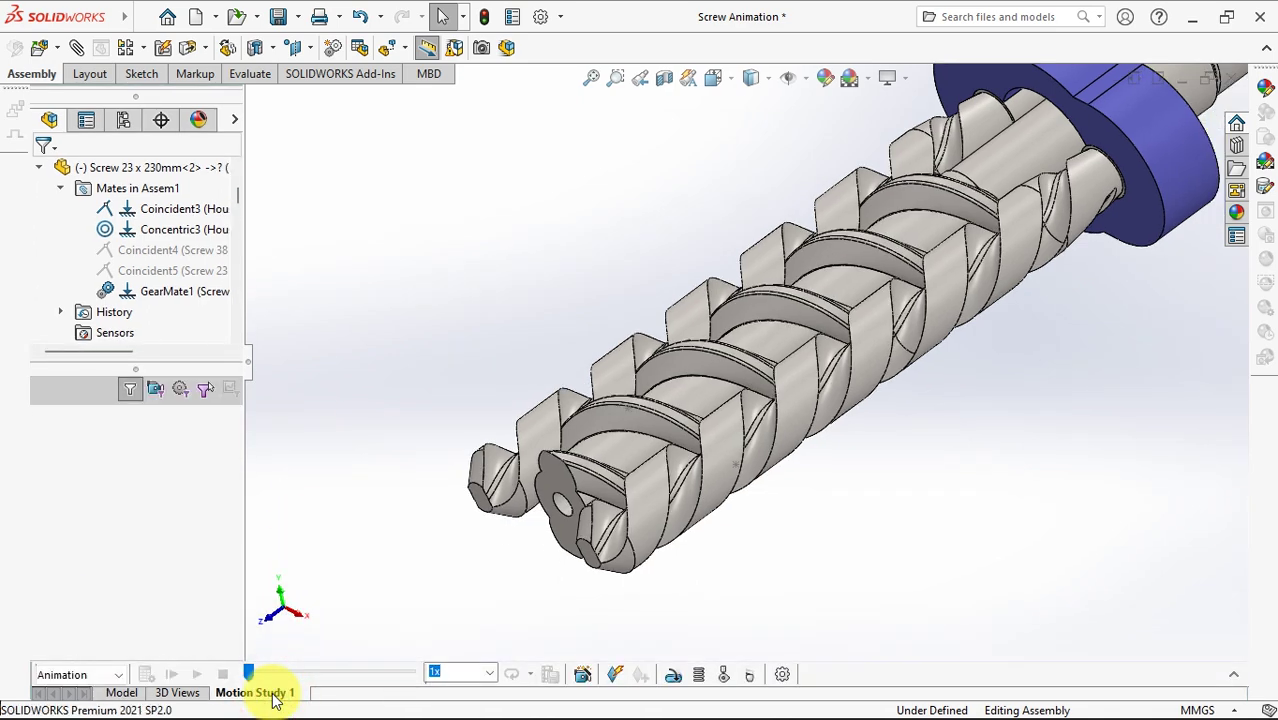
left_click(1236, 678)
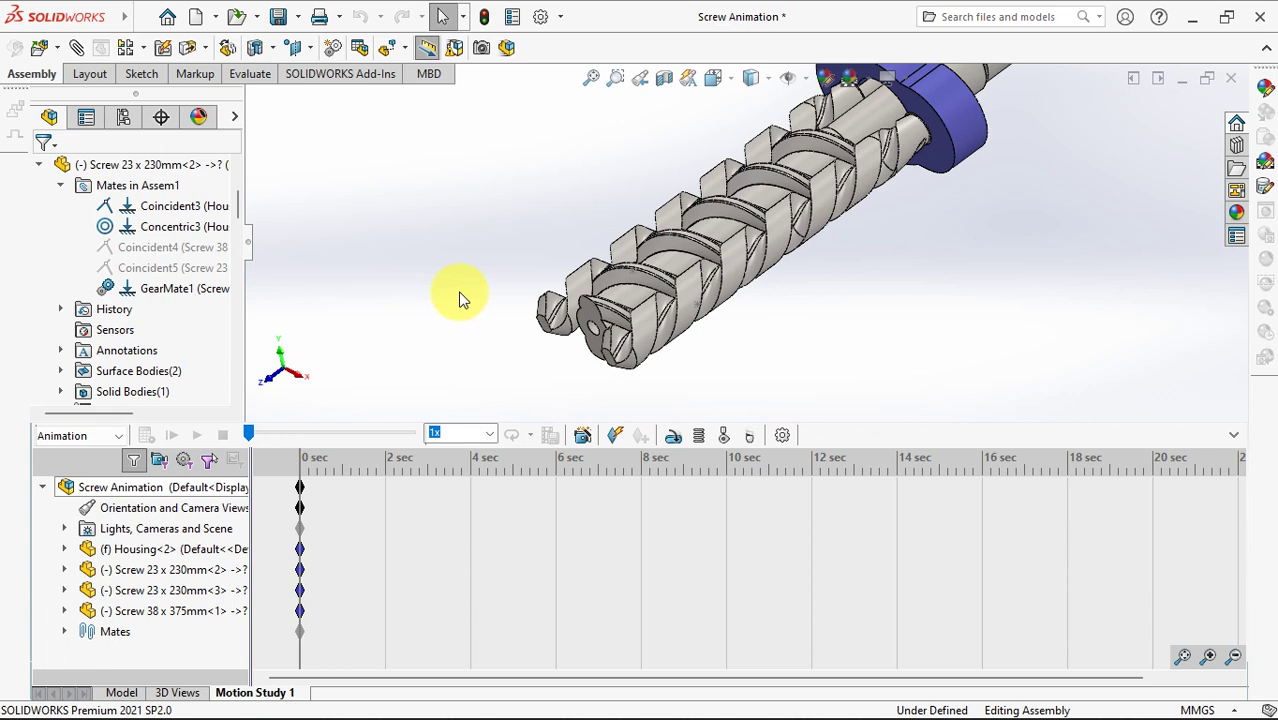
left_click(94, 444)
left_click(99, 458)
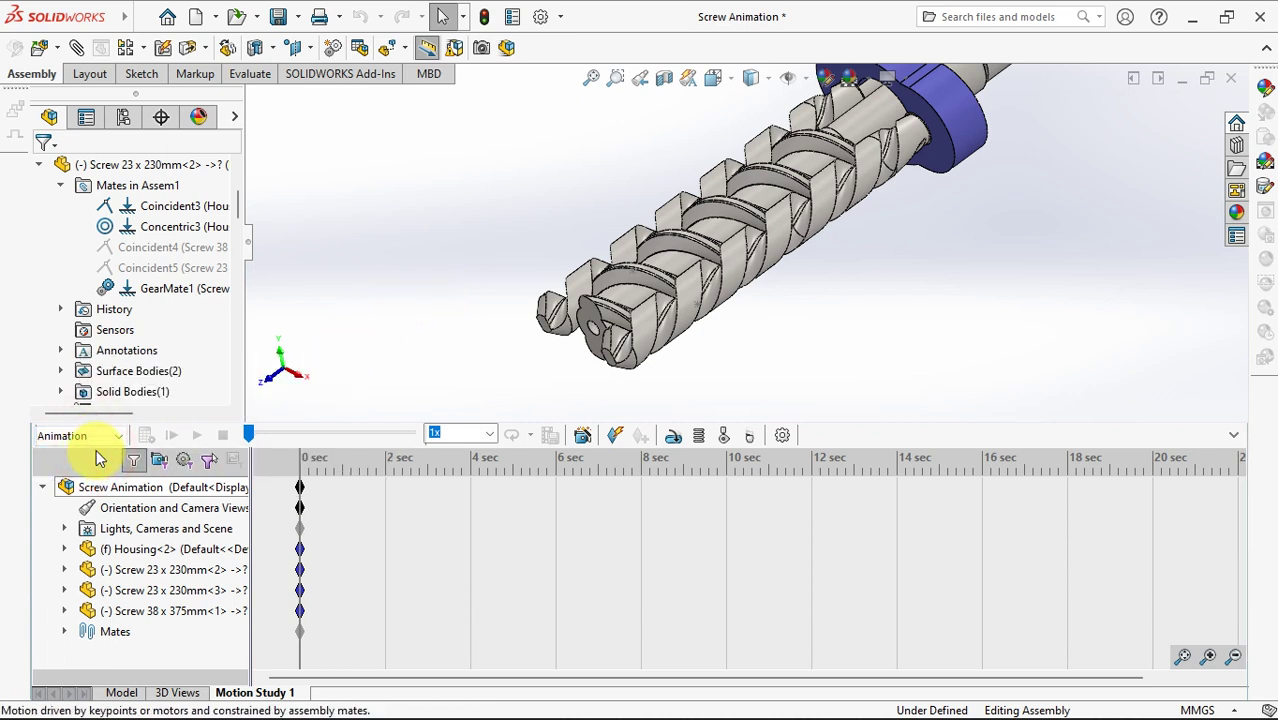
Start a rotary motor and pick screw faces for its component and direction.
left_click(675, 438)
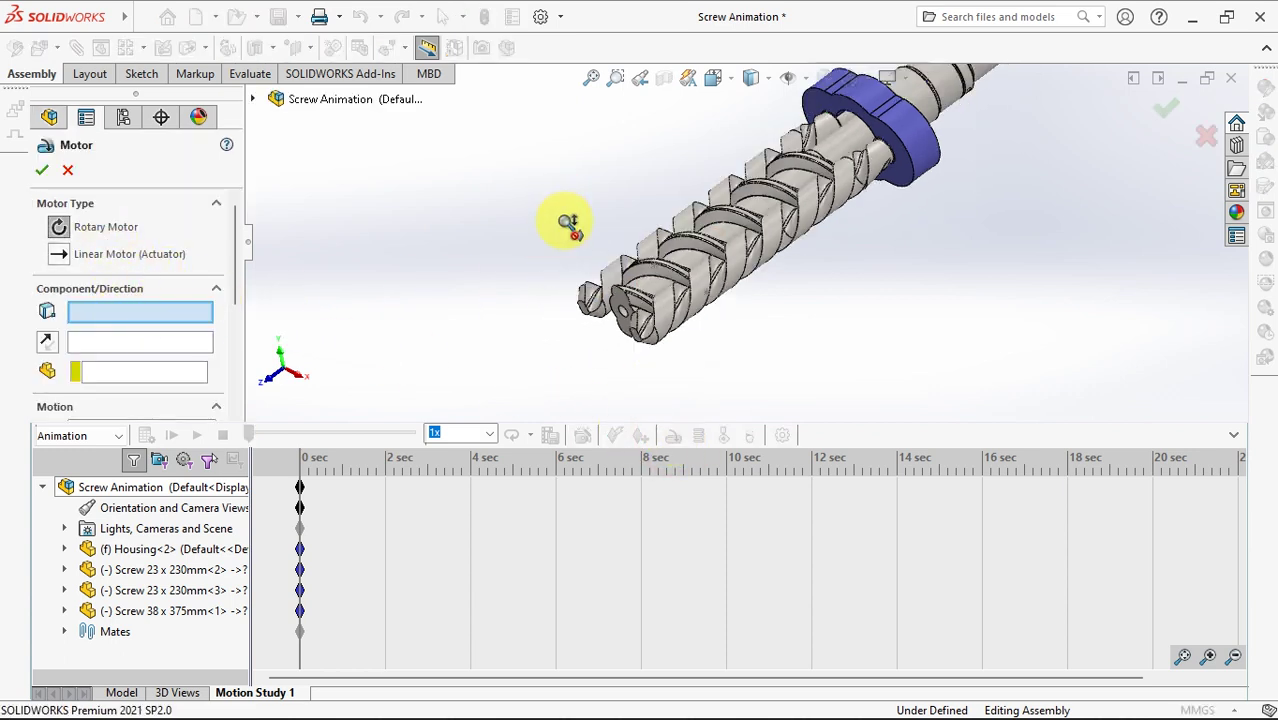
scroll(570, 219, "down", 2)
scroll(561, 165, "down", 3)
middle_click_drag(535, 150, 567, 133)
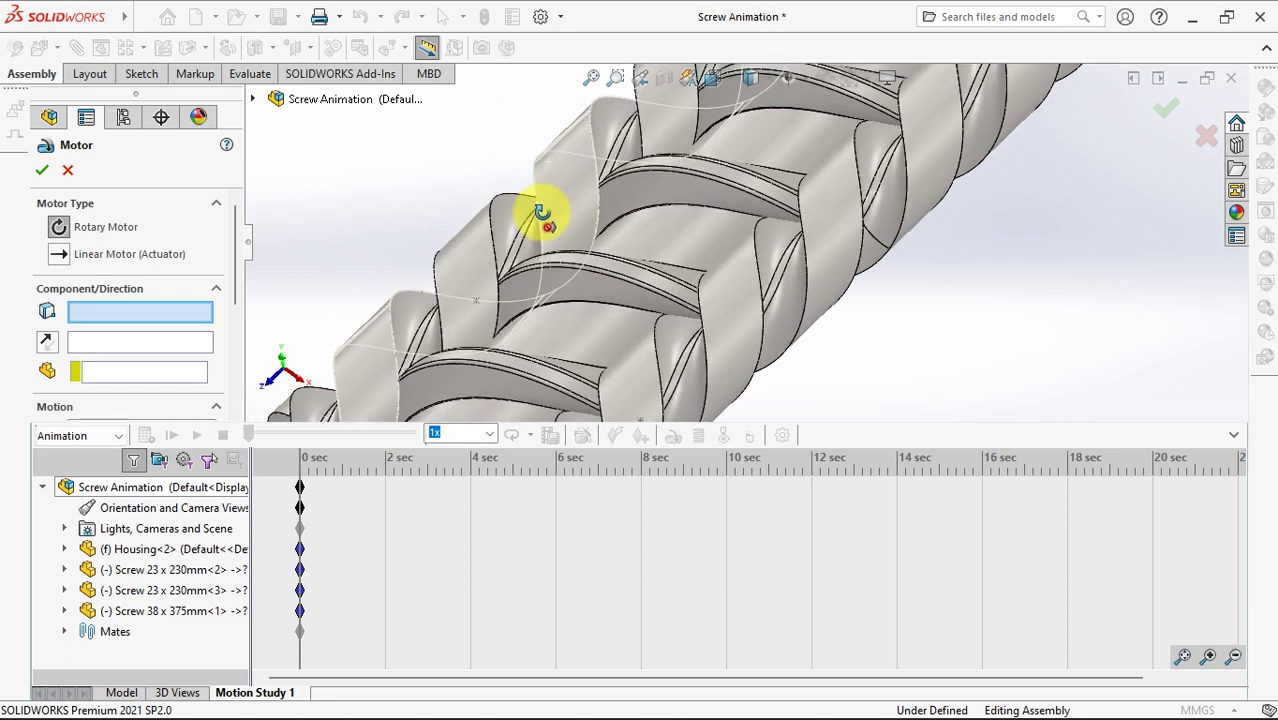
left_click(567, 133)
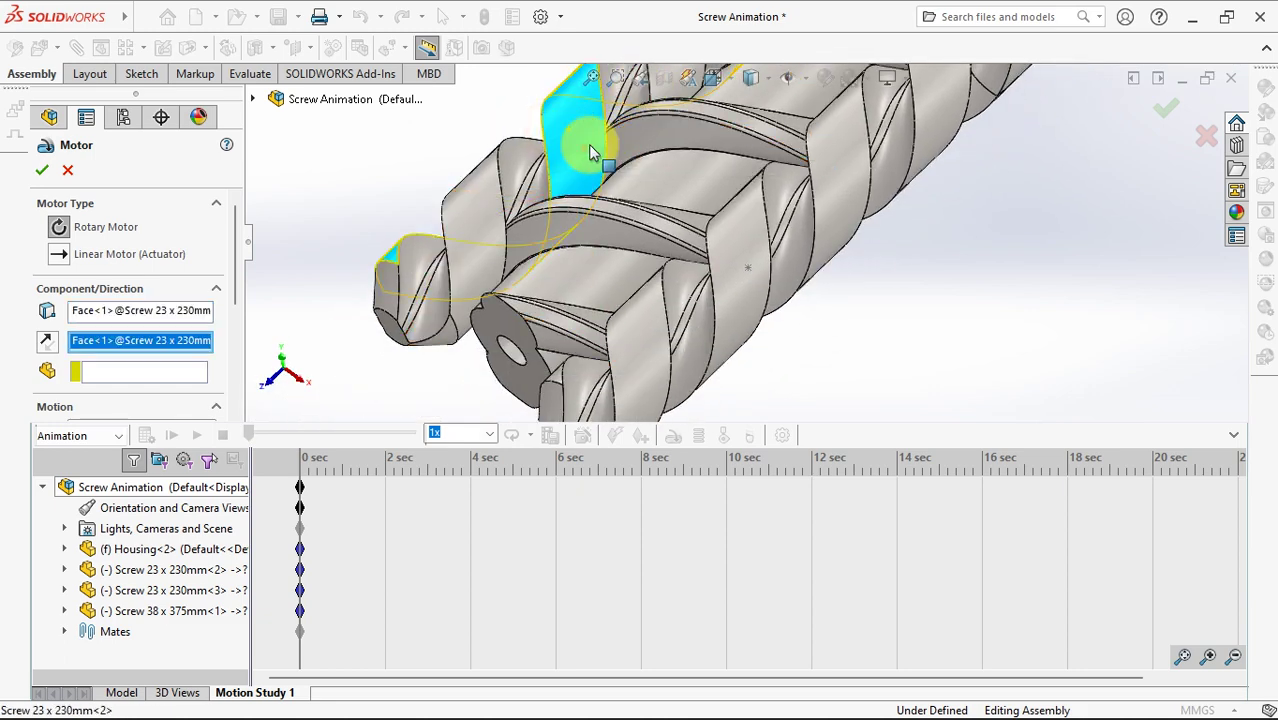
left_click(676, 185)
Change the motor's constant speed from 100 to 24 RPM and accept it.
scroll(676, 185, "up", 2)
middle_click_drag(677, 218, 395, 255)
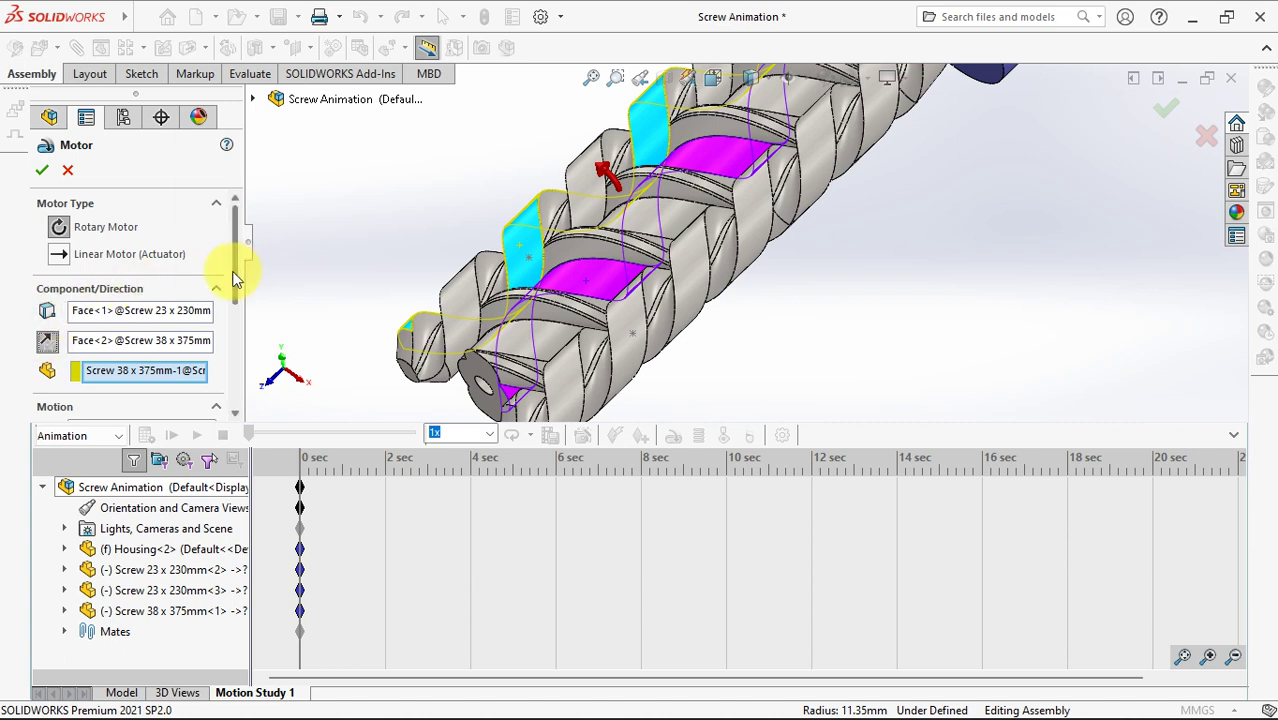
left_click_drag(232, 280, 247, 345)
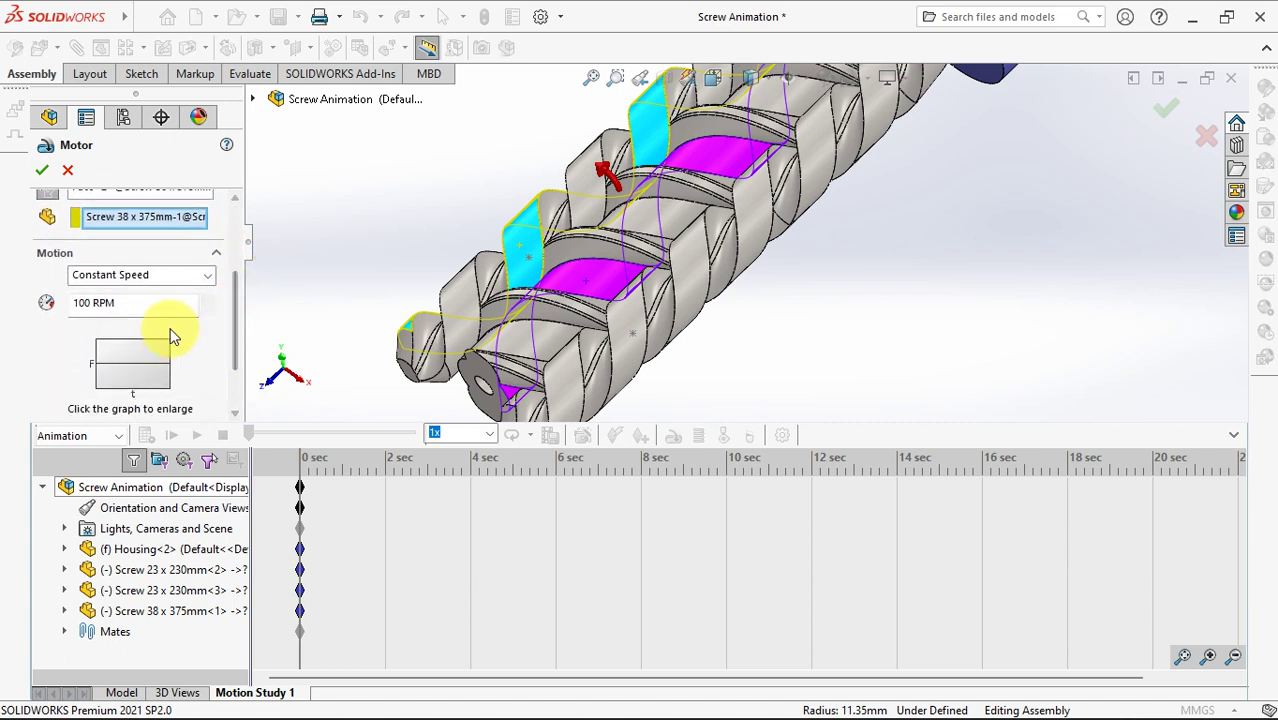
left_click_drag(145, 306, 52, 308)
type("24")
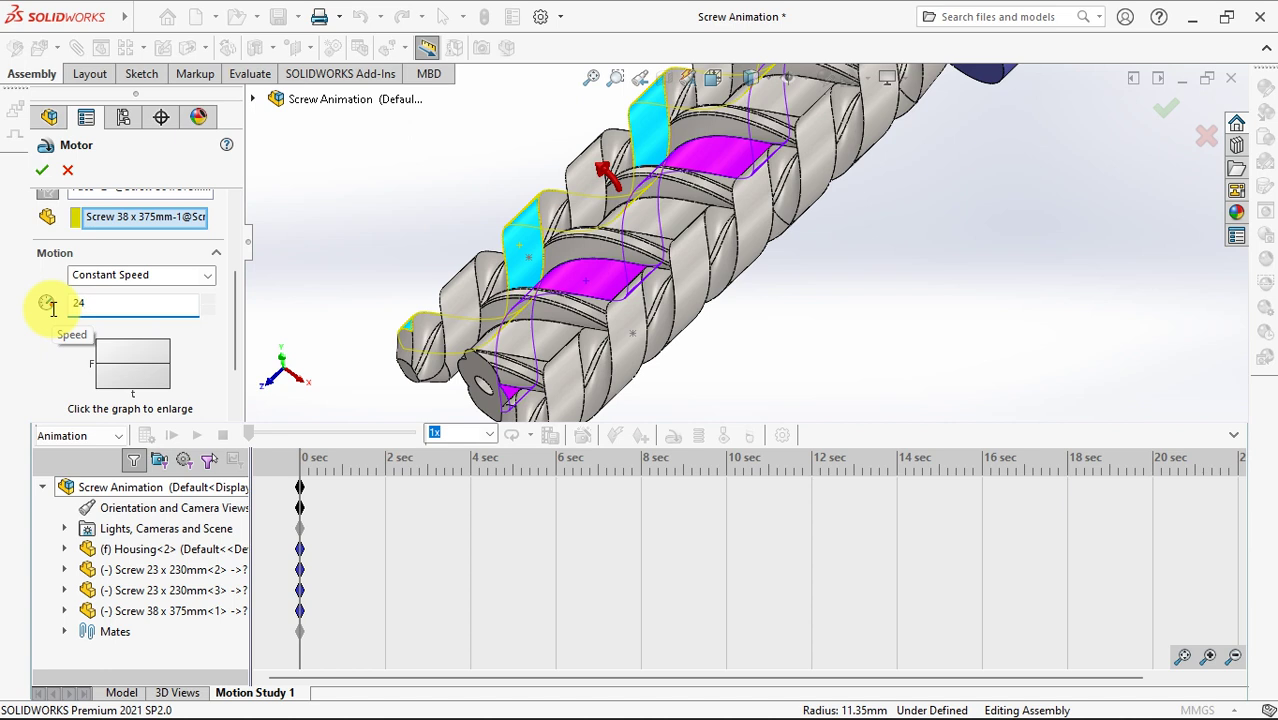
key("Return")
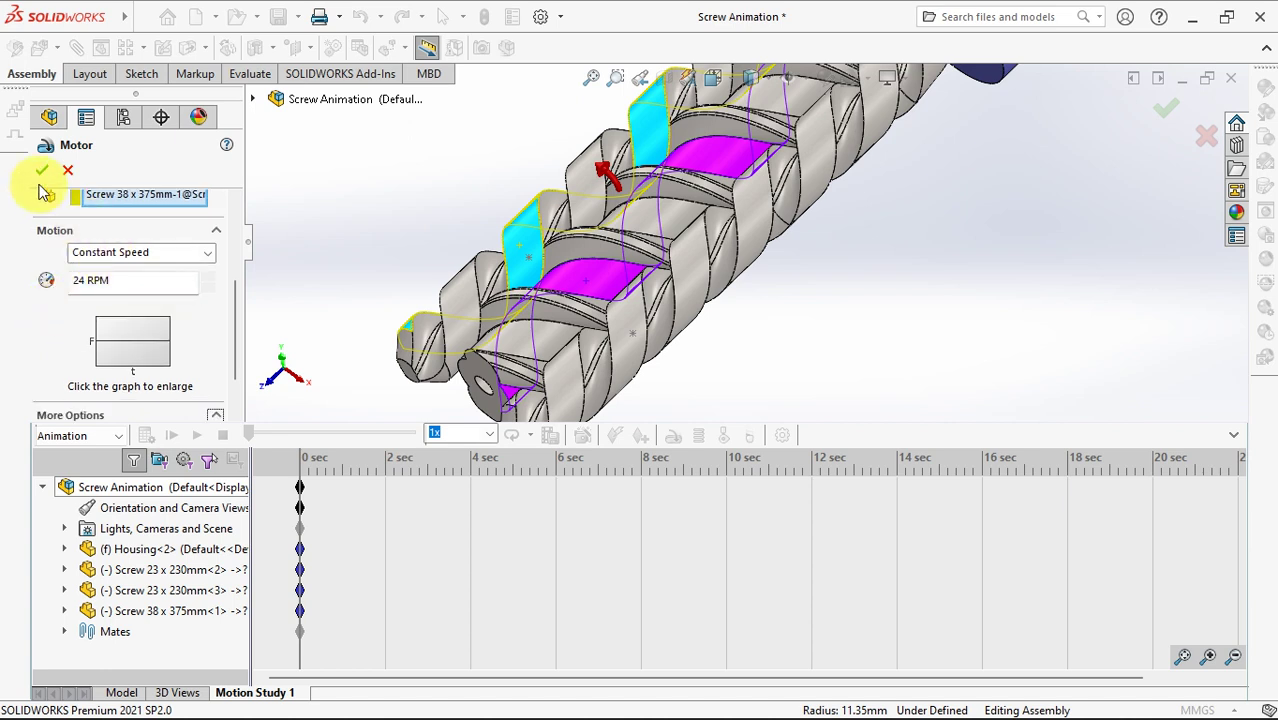
left_click(41, 171)
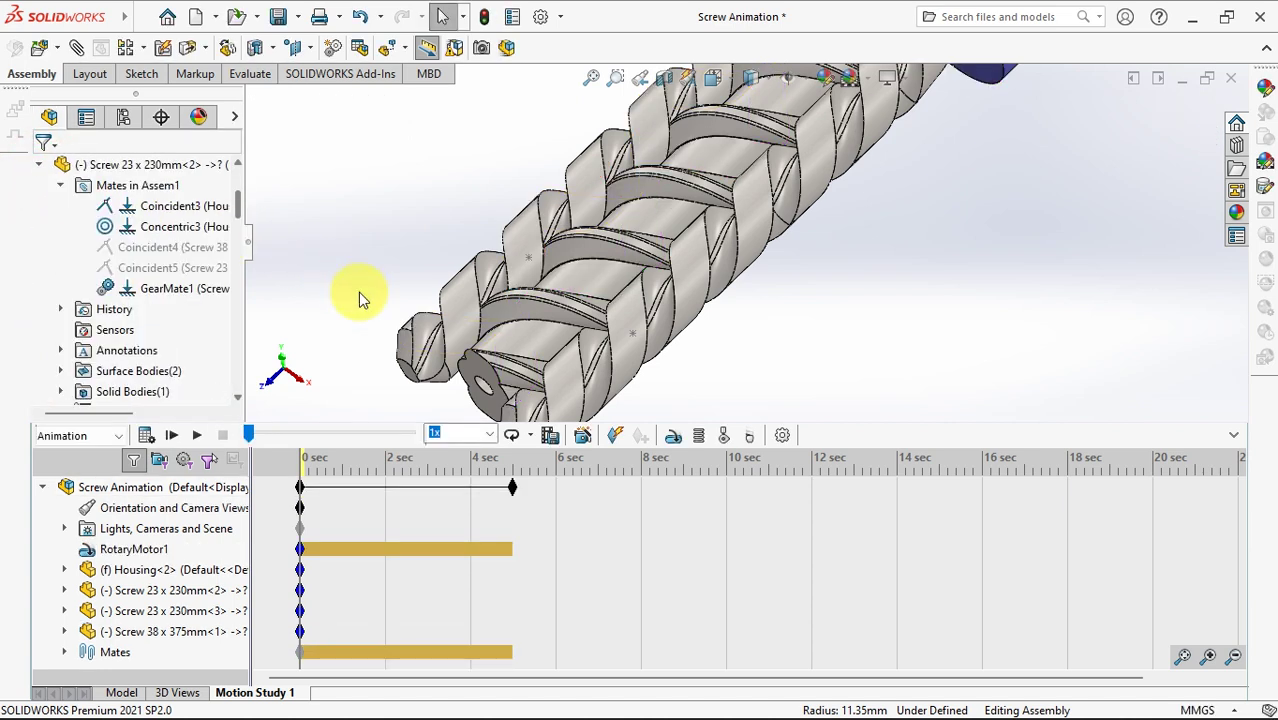
Set 16 frames per second with High geometry accuracy and 3D contact resolution, then calculate.
left_click(789, 440)
left_click_drag(108, 244, 30, 246)
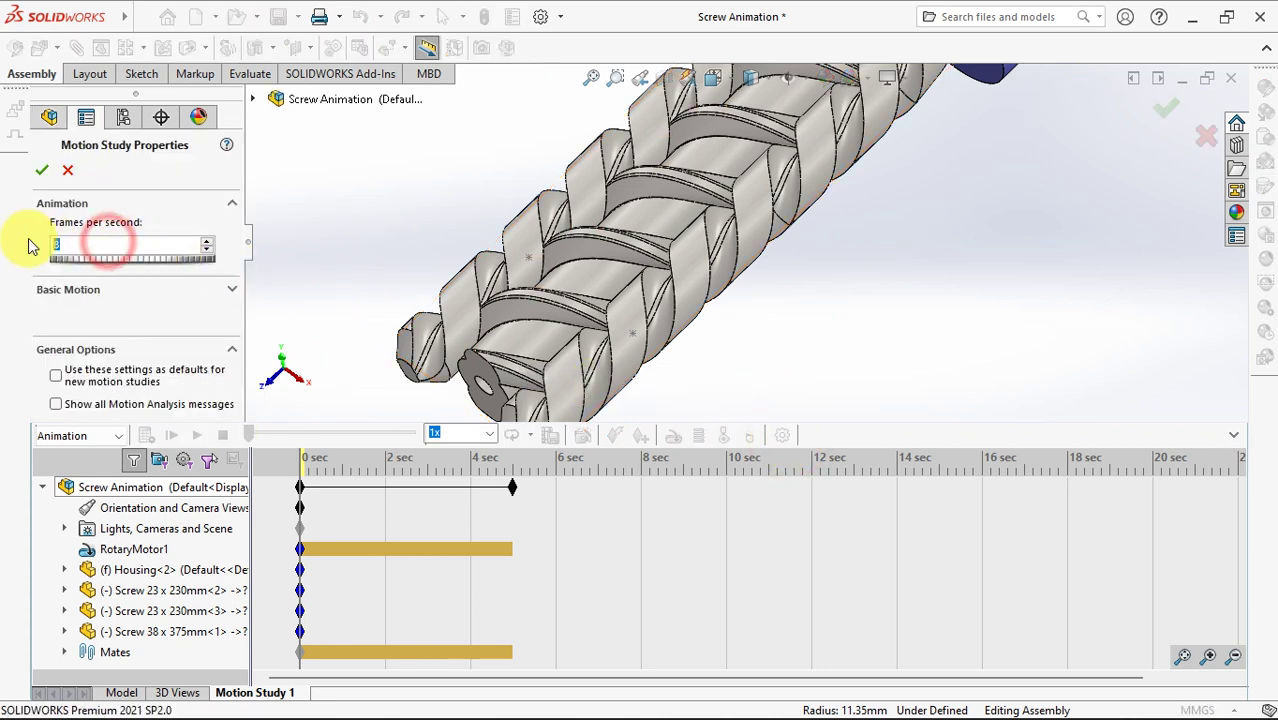
left_click(232, 297)
left_click_drag(236, 294, 234, 357)
left_click_drag(94, 296, 190, 297)
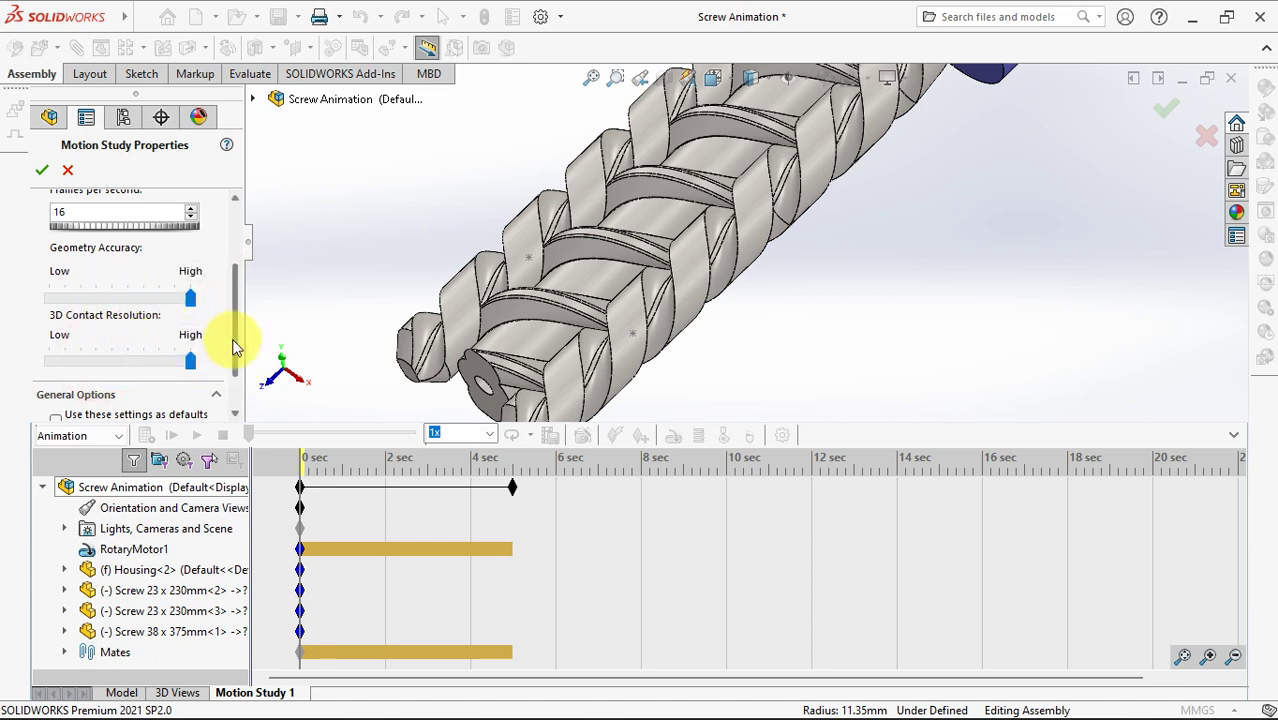
left_click_drag(238, 343, 240, 390)
left_click(41, 170)
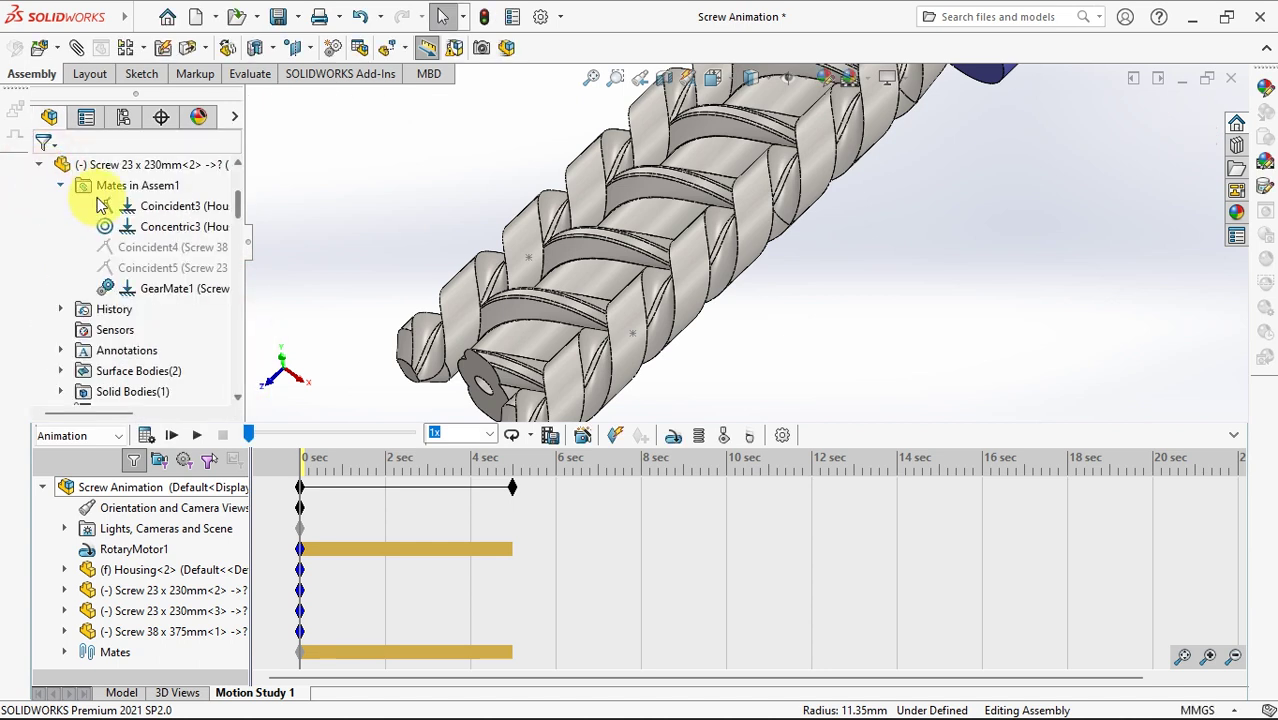
middle_click_drag(427, 239, 428, 214)
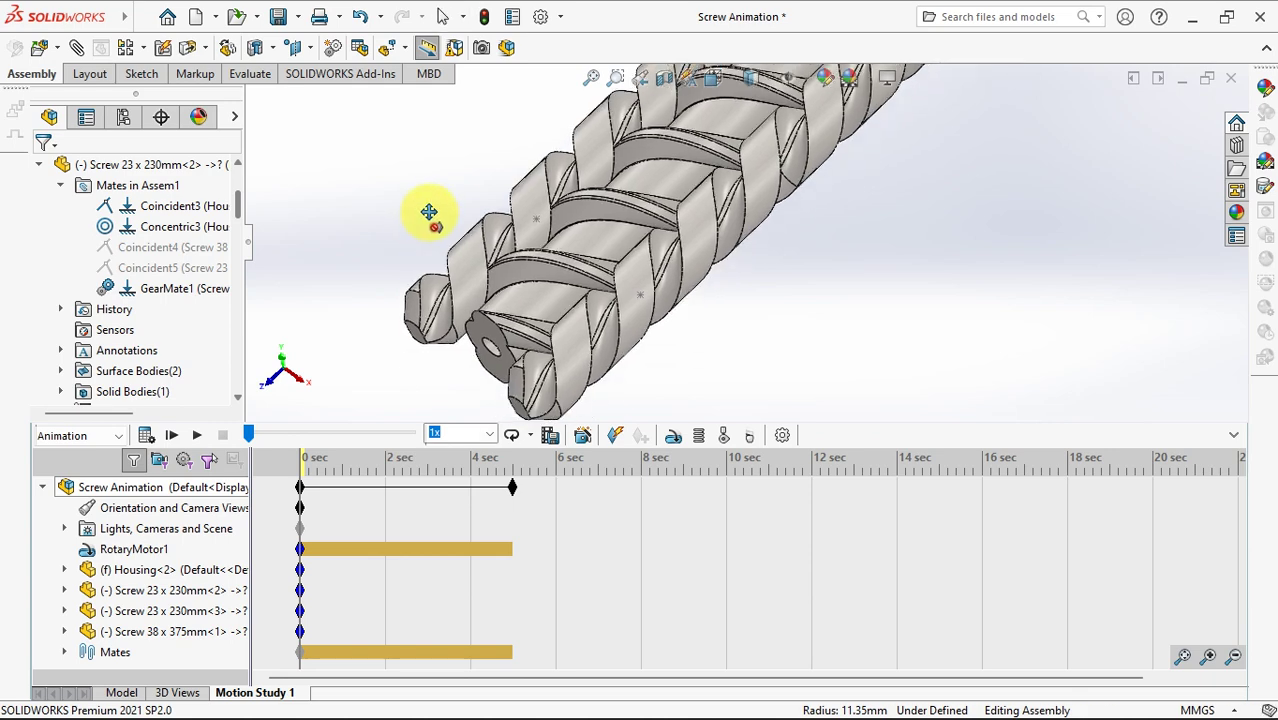
left_click(145, 436)
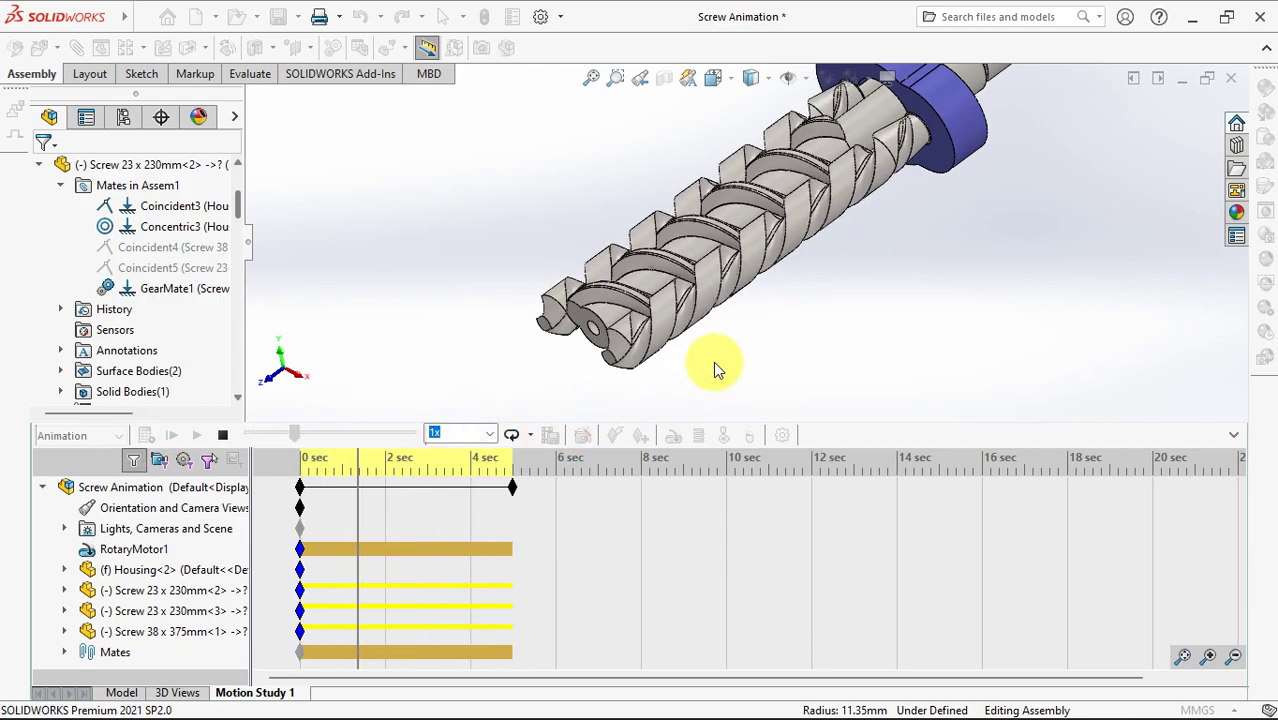
Stop playback and disable view-key playback on Orientation and Camera Views.
left_click(222, 434)
right_click(145, 509)
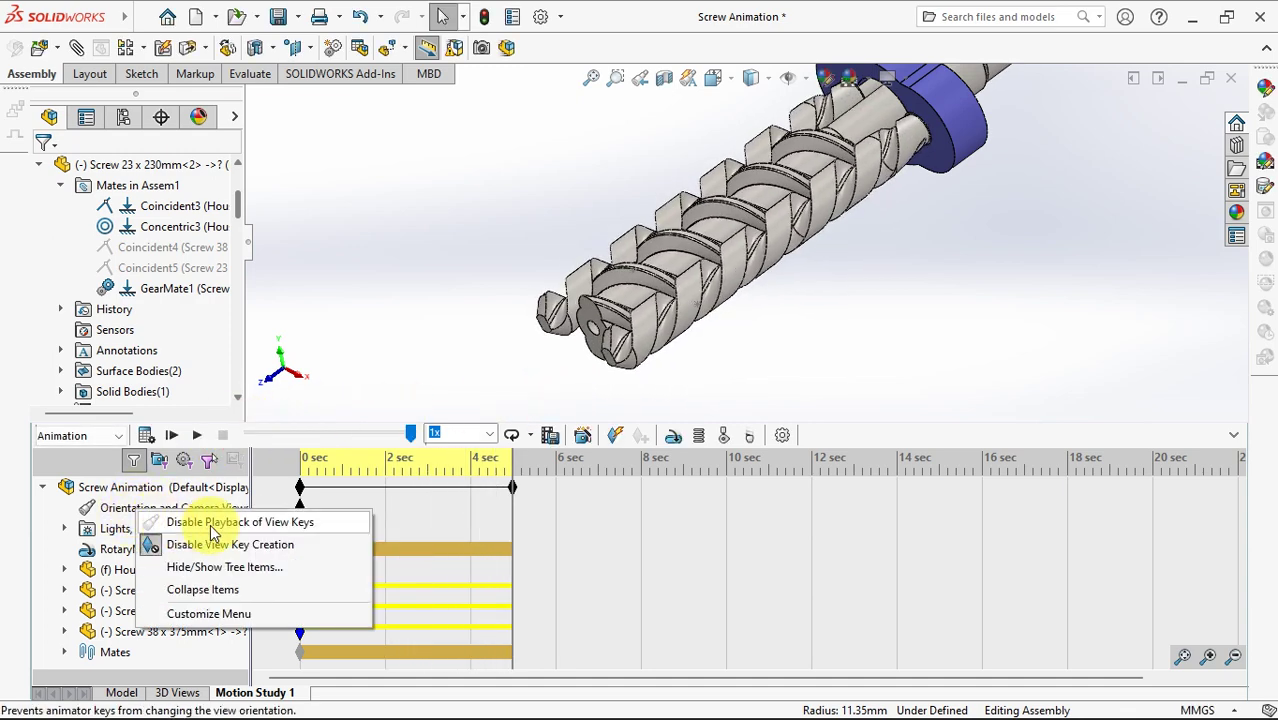
left_click(211, 524)
Zoom and reorient the view on the screw tips, then replay the animation.
scroll(727, 330, "down", 3)
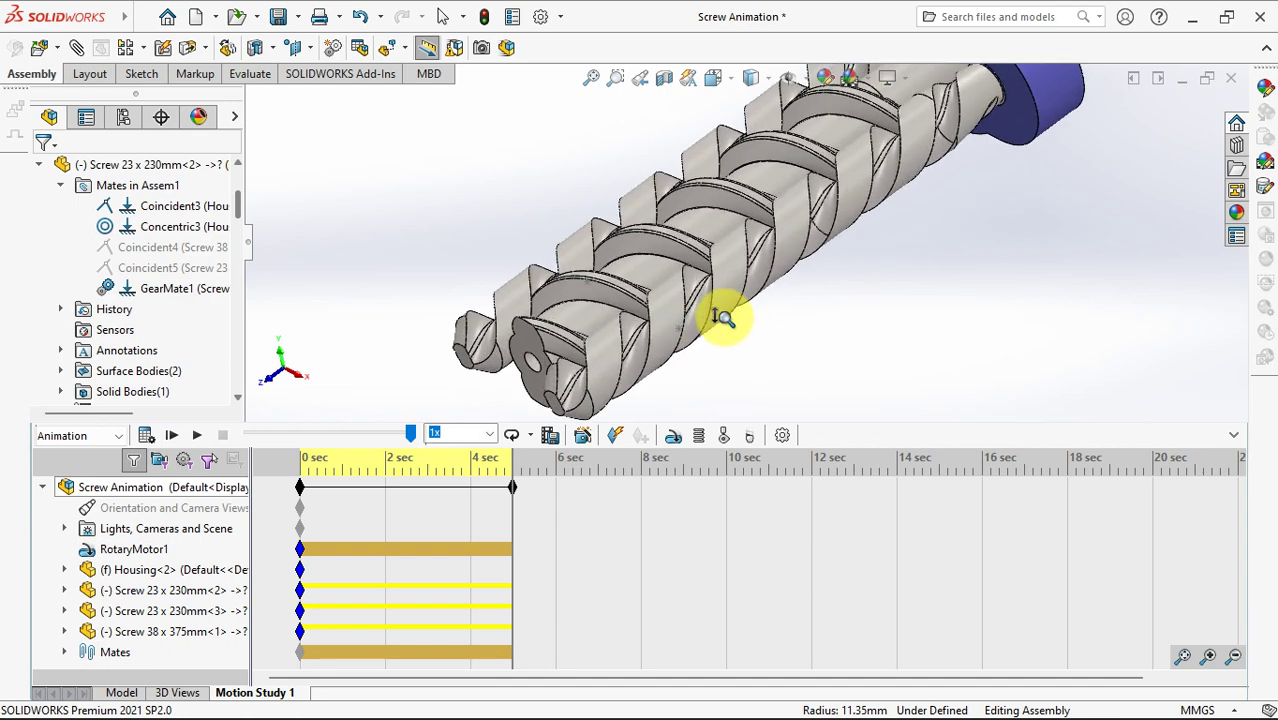
scroll(725, 290, "down", 3)
middle_click_drag(756, 342, 824, 206, "ctrl")
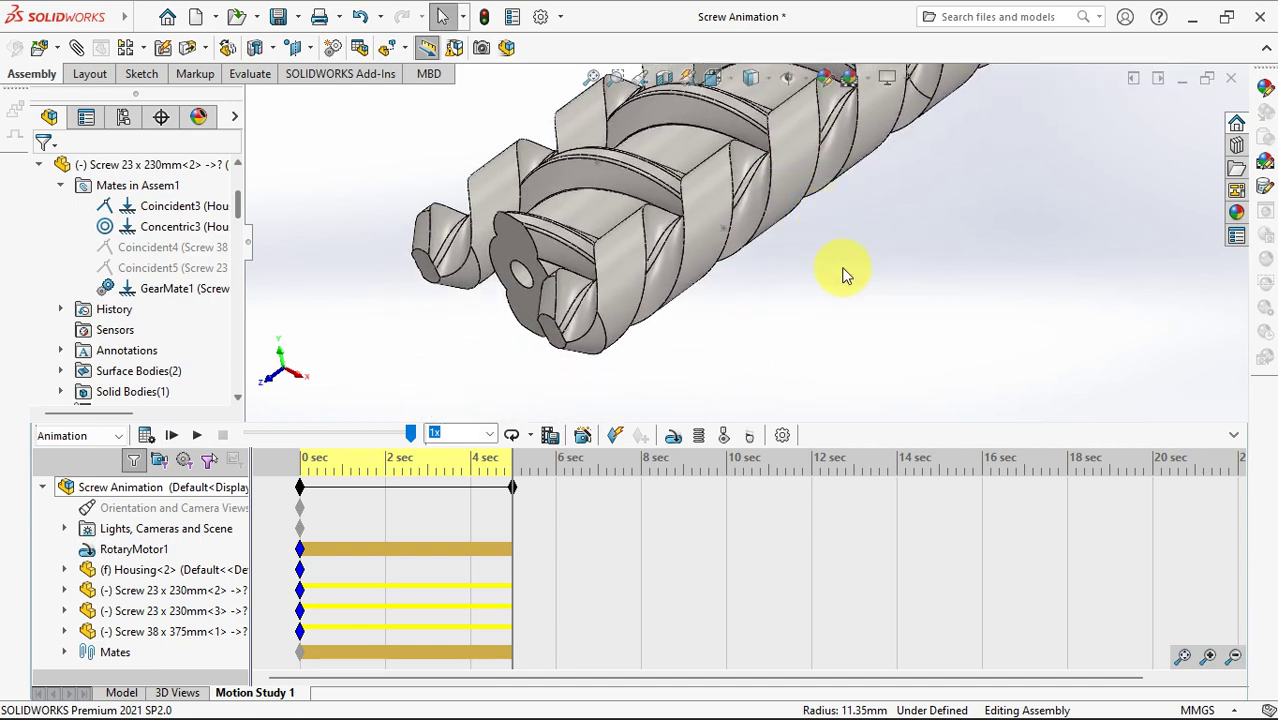
mouse_move(843, 275)
middle_mouse_down()
mouse_move(864, 268)
mouse_move(850, 278)
middle_mouse_up()
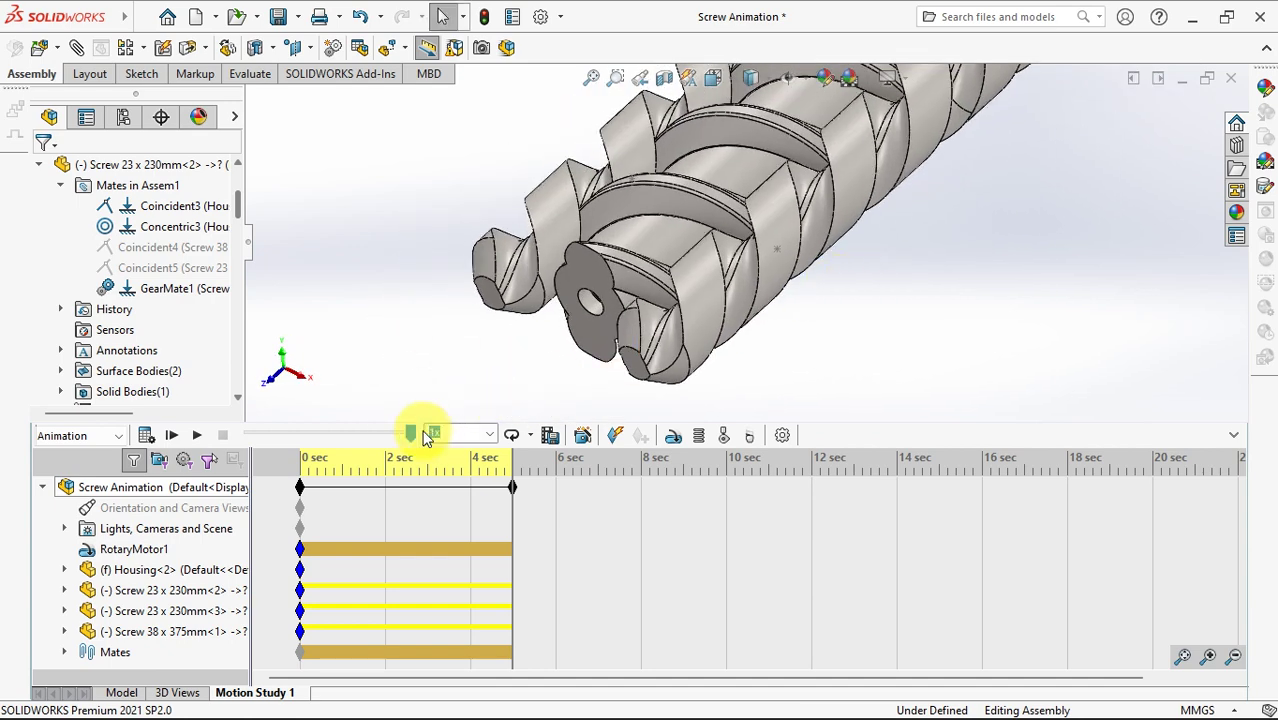
left_click(200, 442)
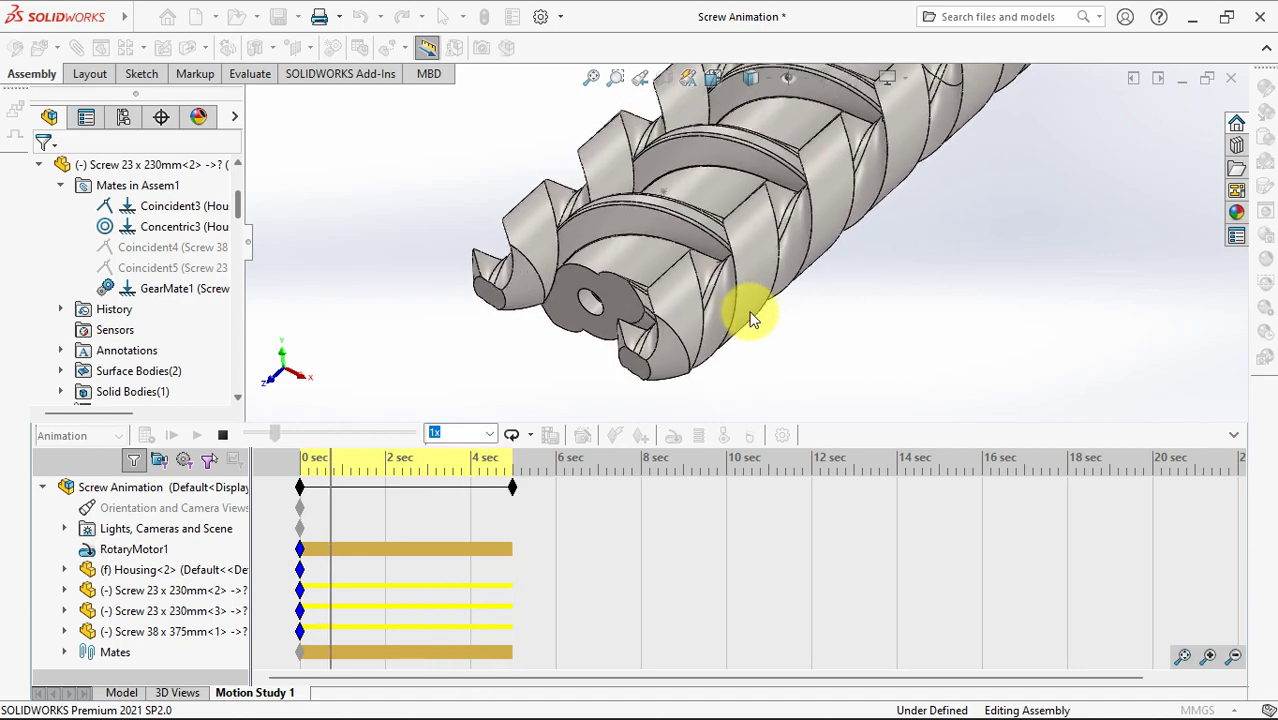
Set playback mode to Normal, move the end key to 10 seconds, and recalculate.
left_click(533, 437)
left_click(545, 460)
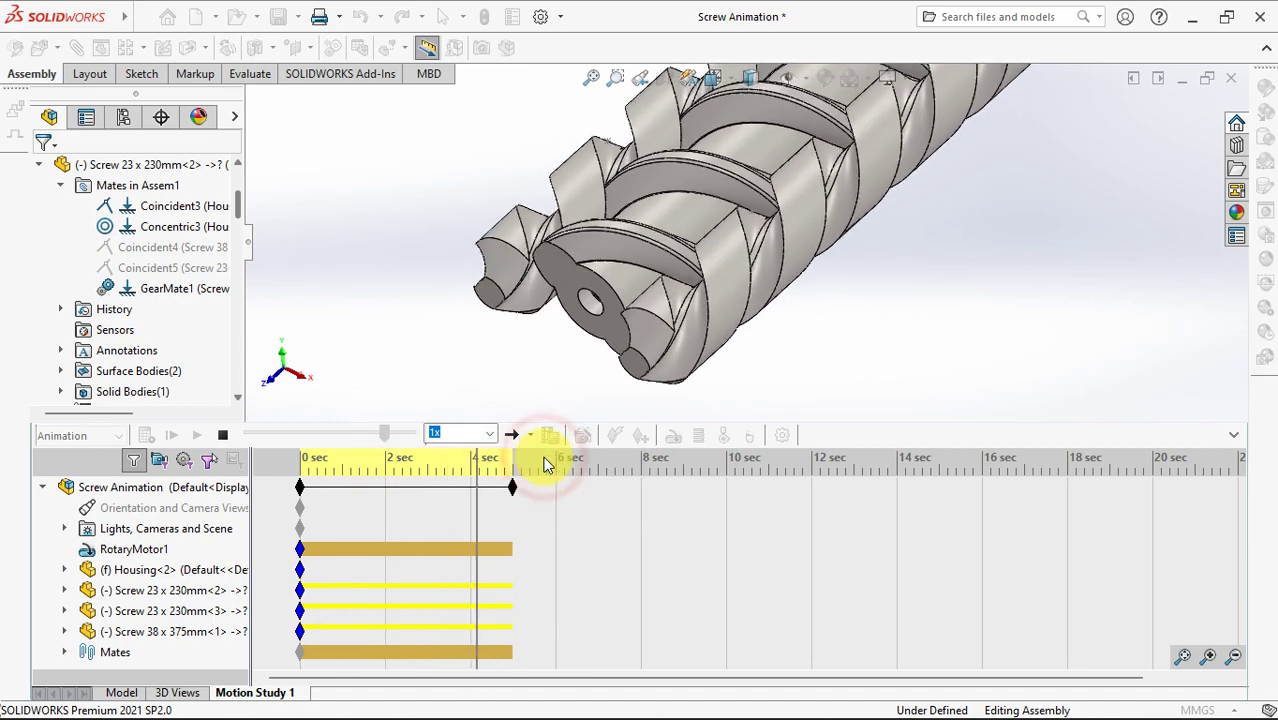
mouse_move(512, 488)
left_mouse_down()
mouse_move(516, 500)
mouse_move(607, 505)
left_mouse_up()
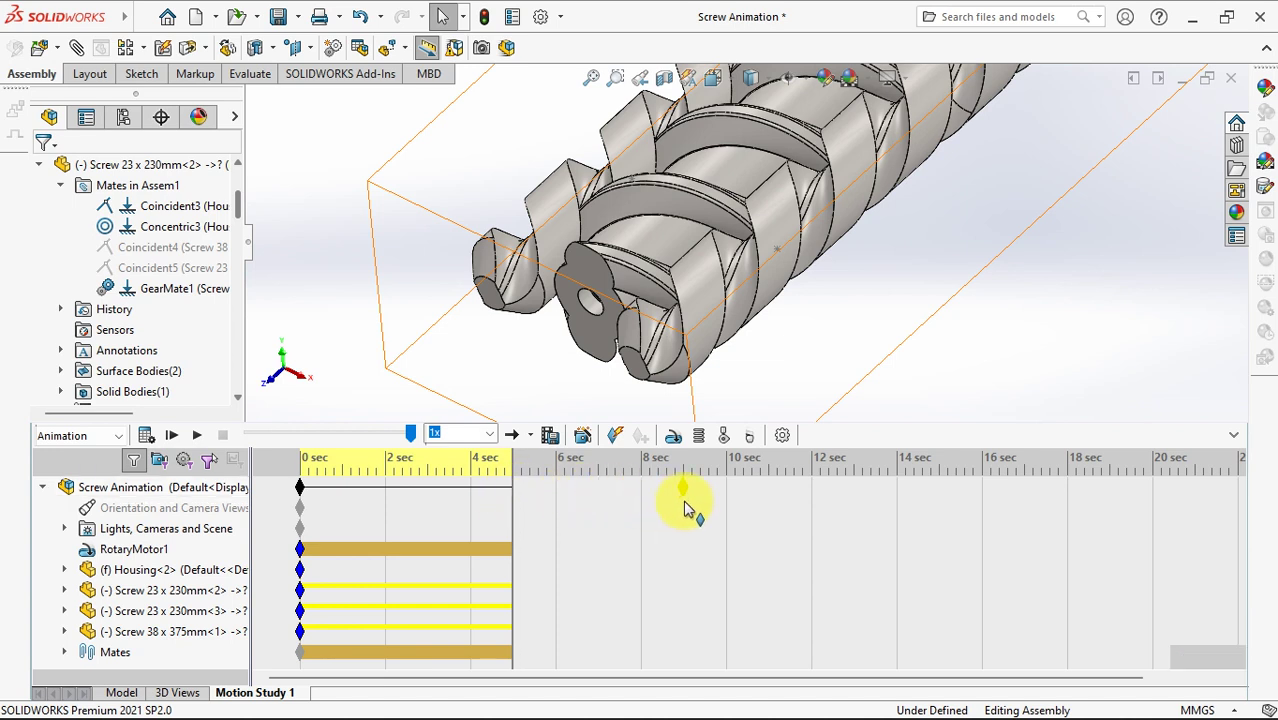
left_click_drag(687, 508, 726, 490)
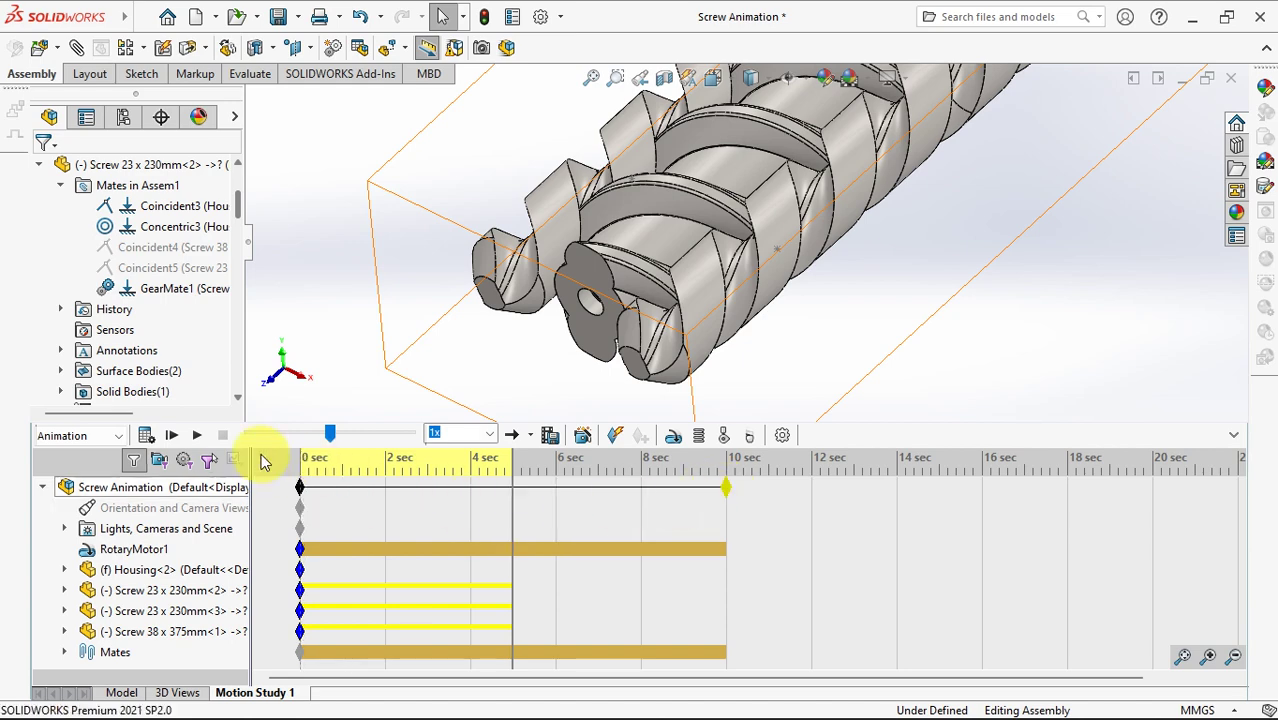
left_click(145, 437)
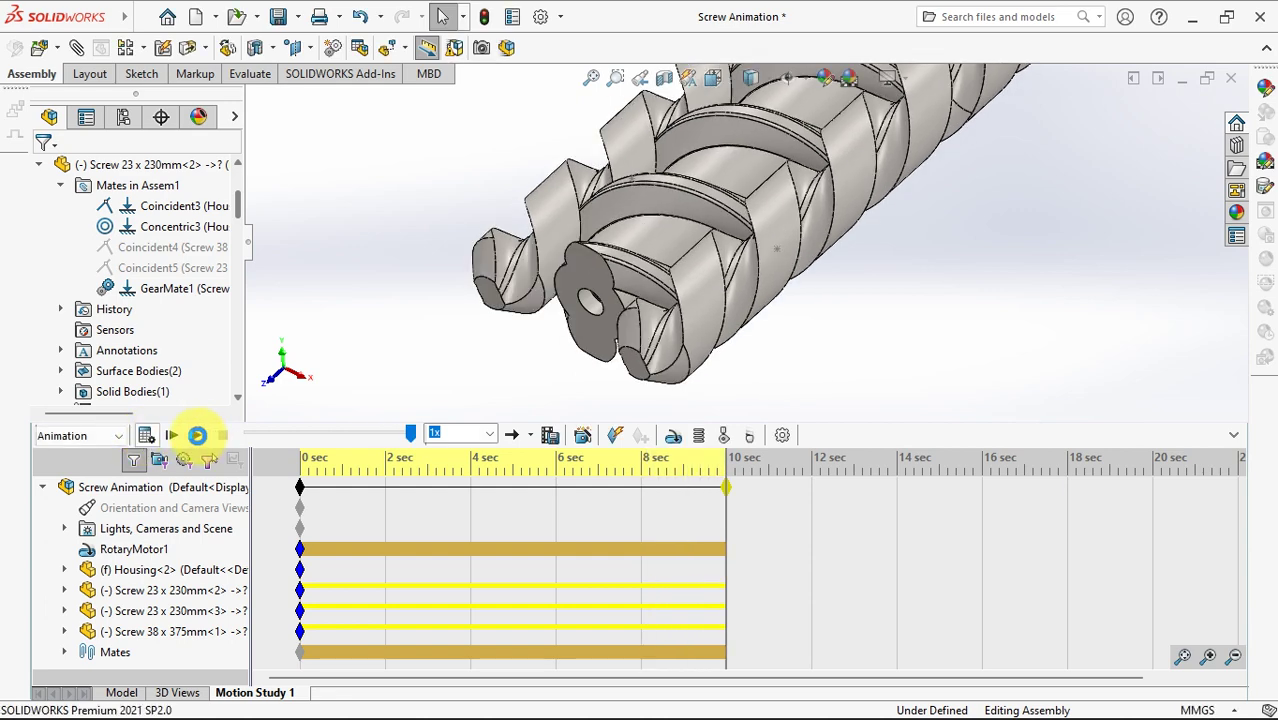
Play the 10-second animation, zoom out to show the blue housing, and replay it.
left_click(199, 437)
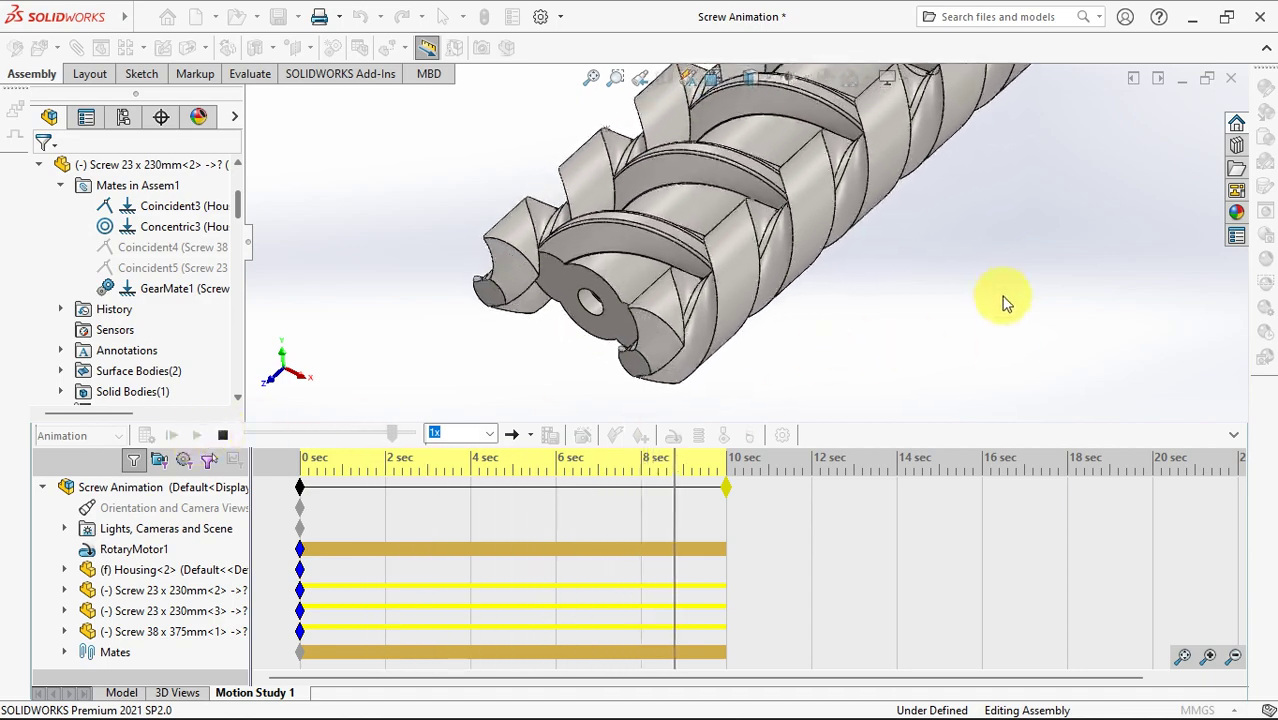
scroll(993, 287, "up", 4)
middle_click_drag(967, 325, 845, 333, "ctrl")
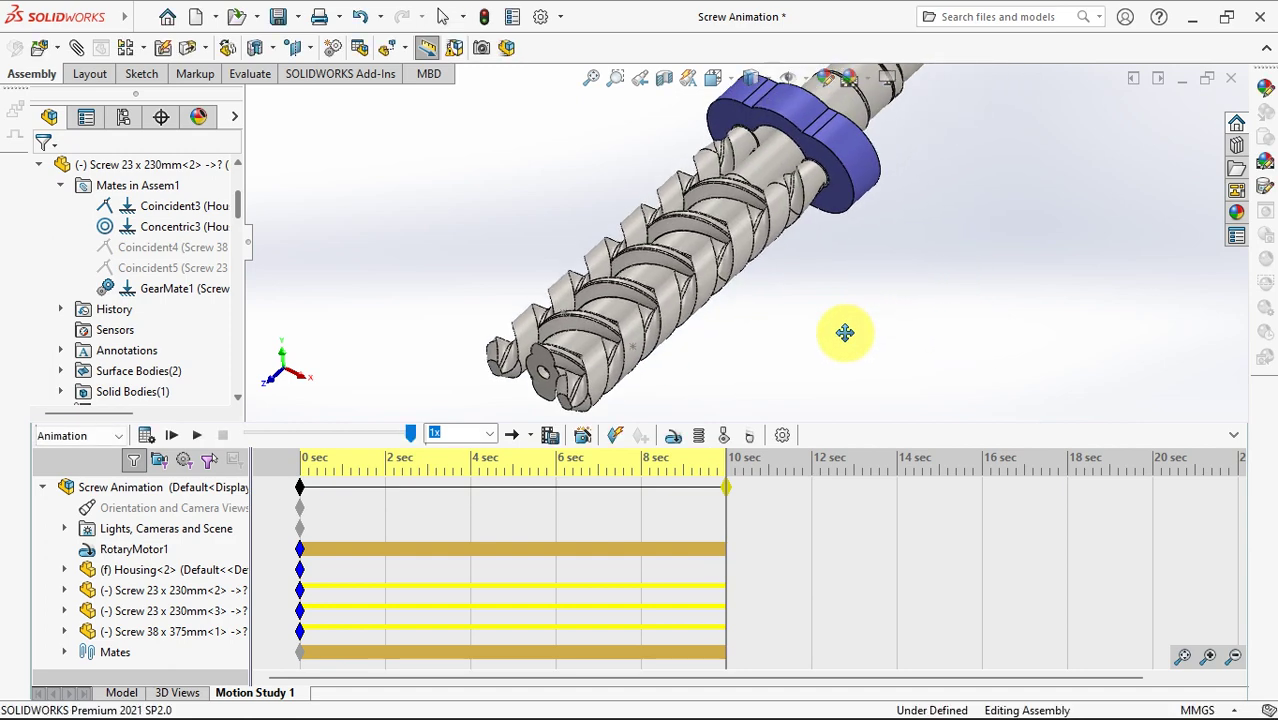
middle_click_drag(884, 291, 843, 360)
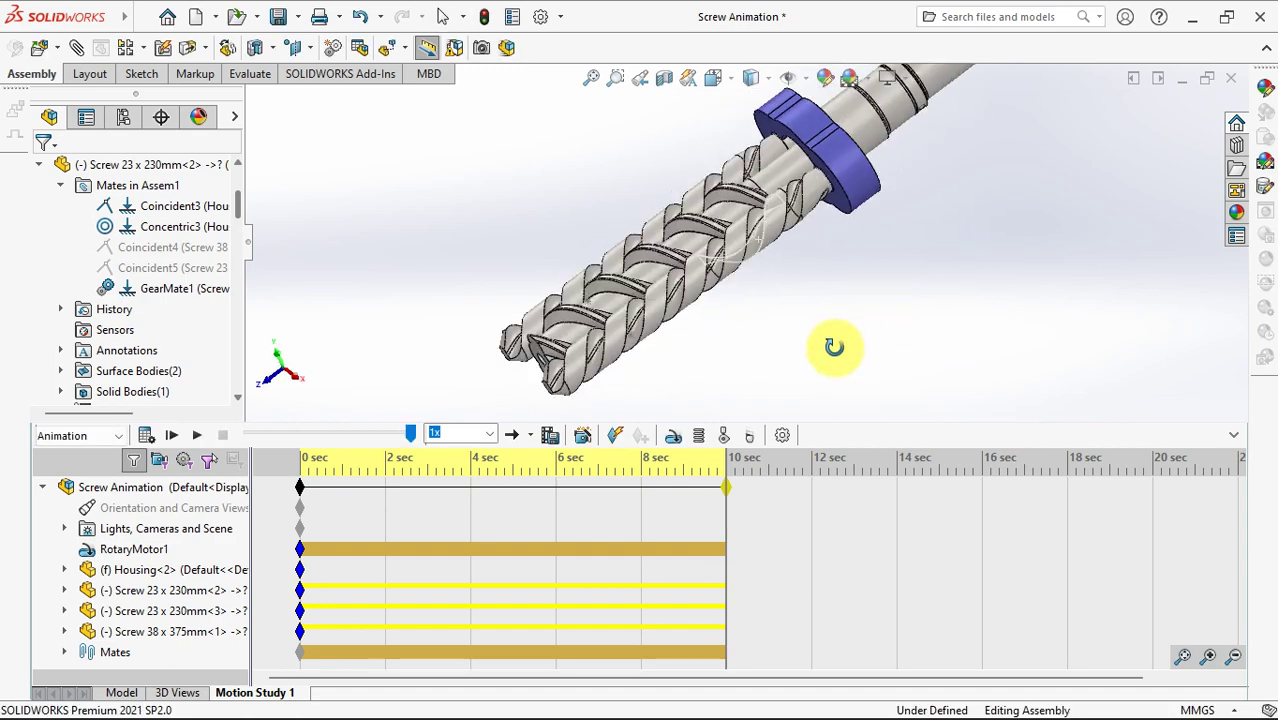
left_click(197, 441)
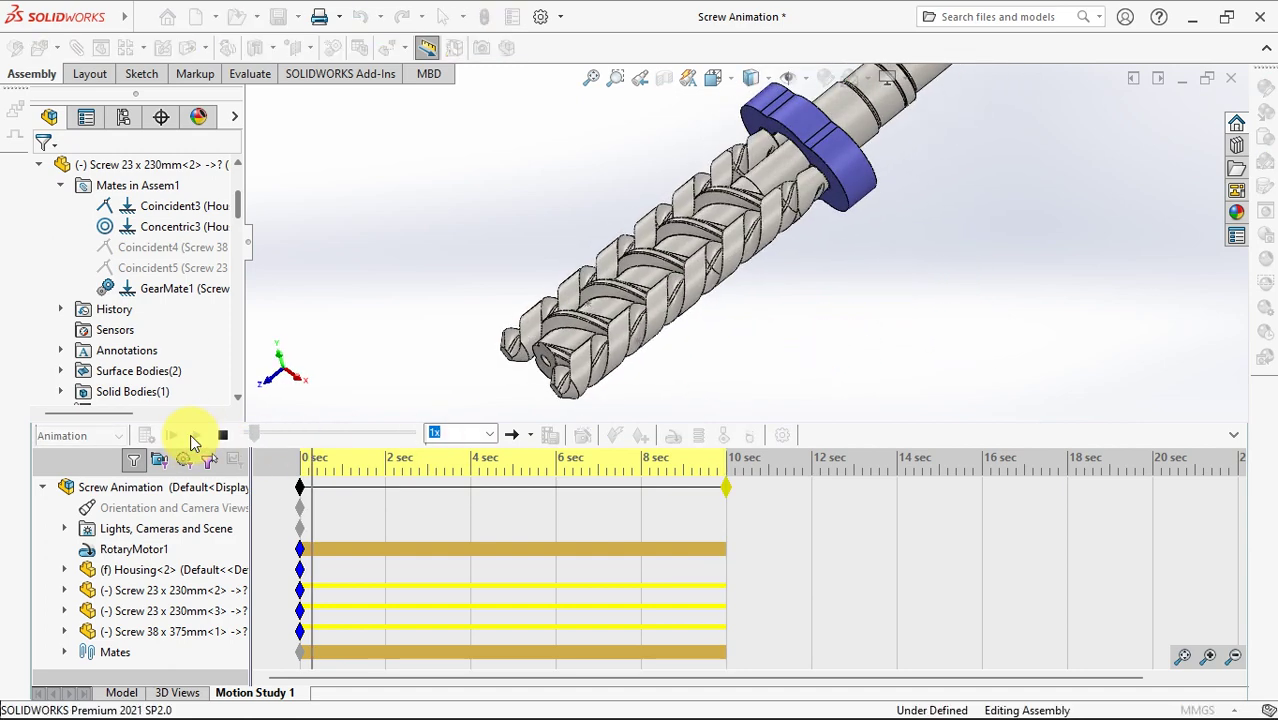